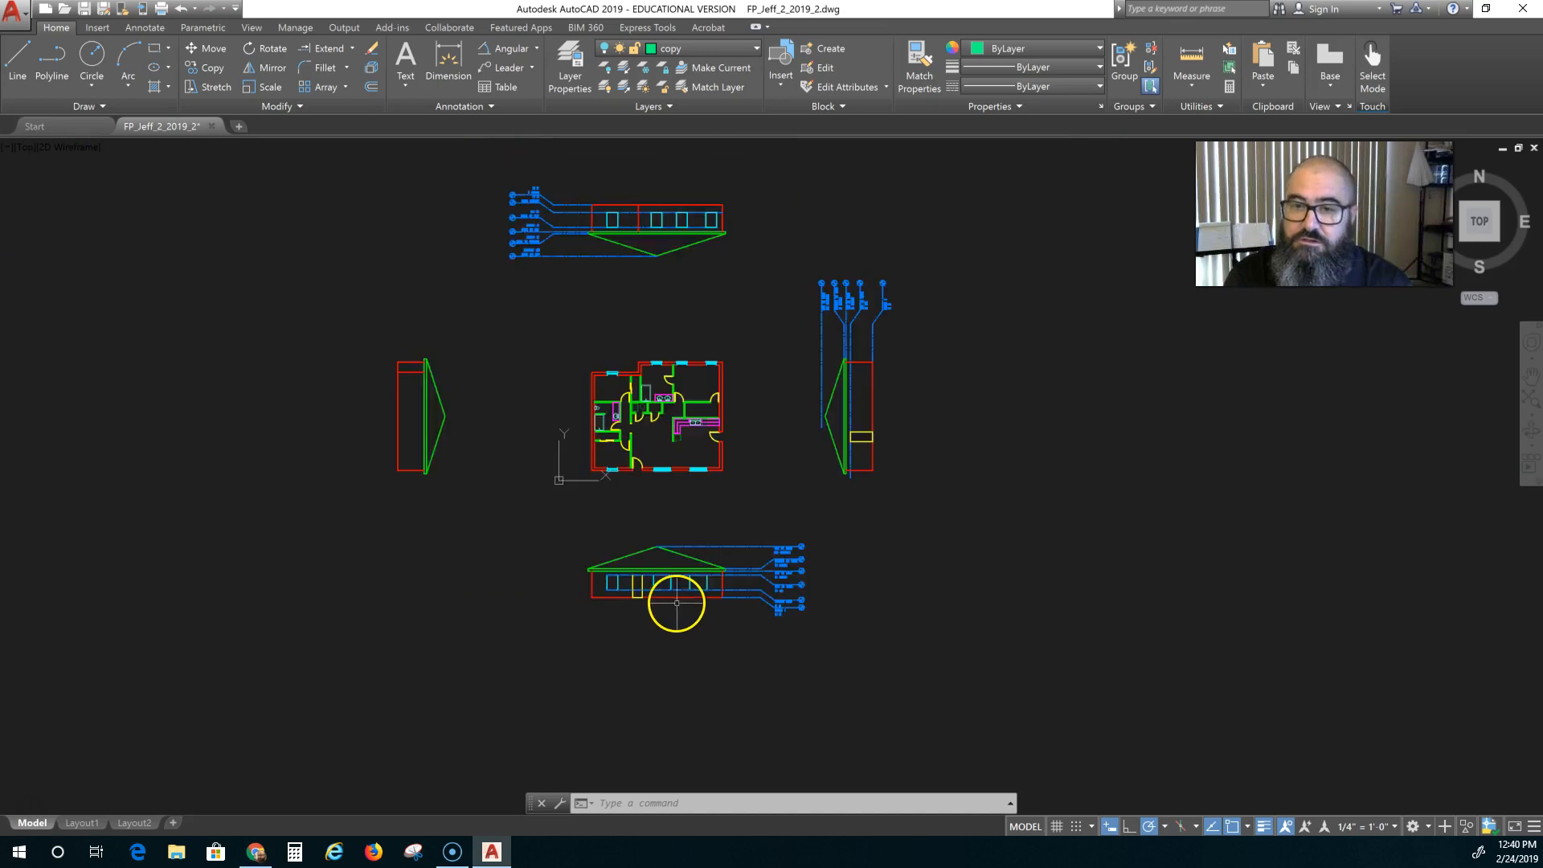
Examine the floor plan and the surrounding elevations, including their roof outlines and level markers
{"action": "middle_click_drag", "start_coordinate": [715, 649], "coordinate": [451, 655]}
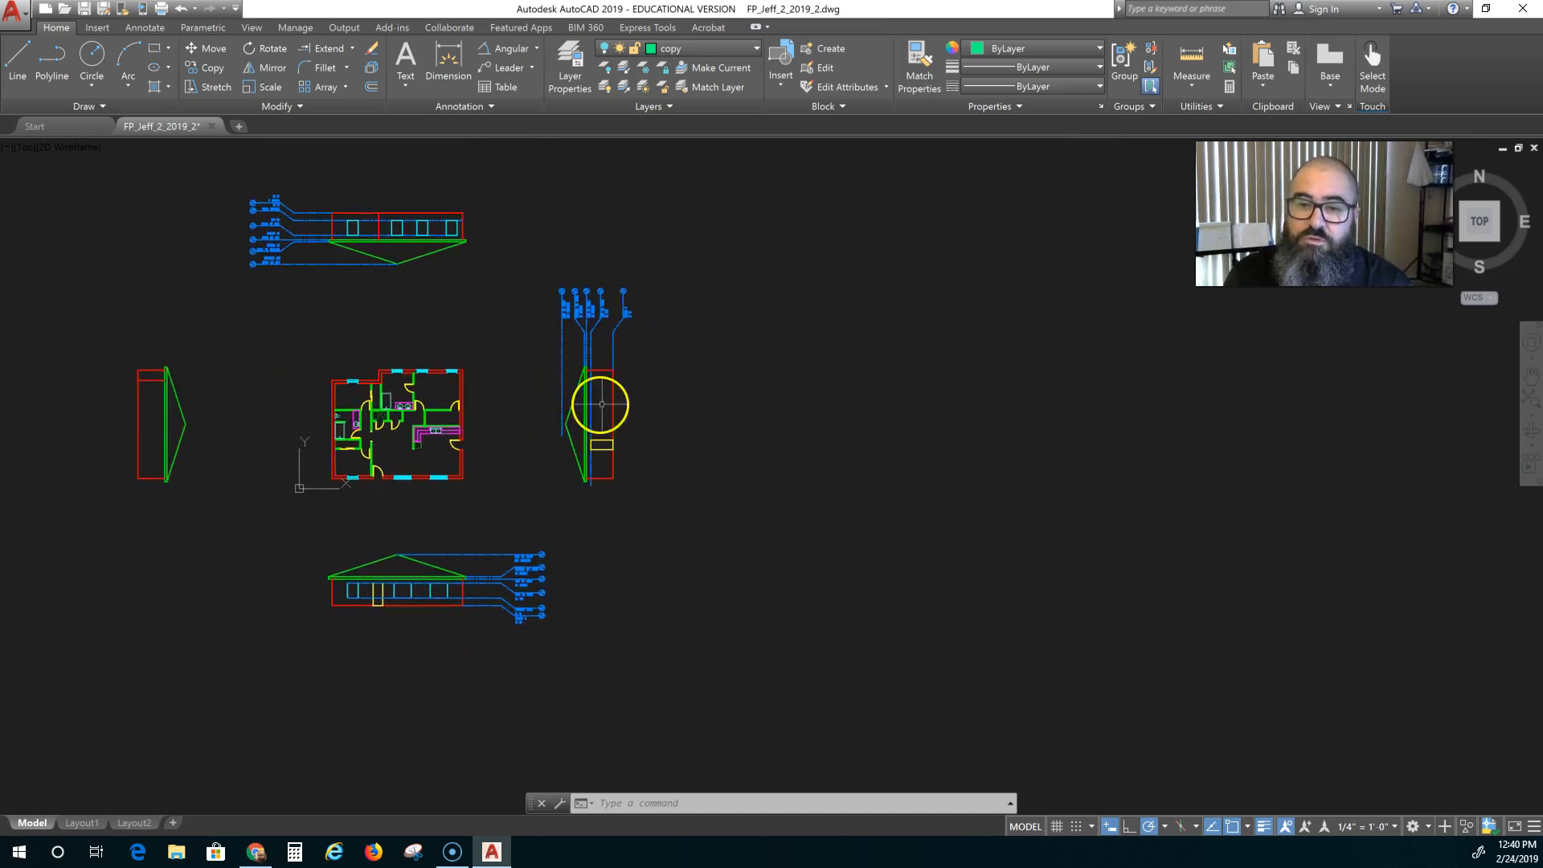
{"action": "scroll", "coordinate": [563, 365], "scroll_direction": "up", "scroll_amount": 2}
{"action": "scroll", "coordinate": [563, 365], "scroll_direction": "up", "scroll_amount": 2}
{"action": "mouse_move", "coordinate": [720, 424]}
{"action": "middle_mouse_down"}
{"action": "mouse_move", "coordinate": [698, 539]}
{"action": "mouse_move", "coordinate": [661, 449]}
{"action": "middle_mouse_up"}
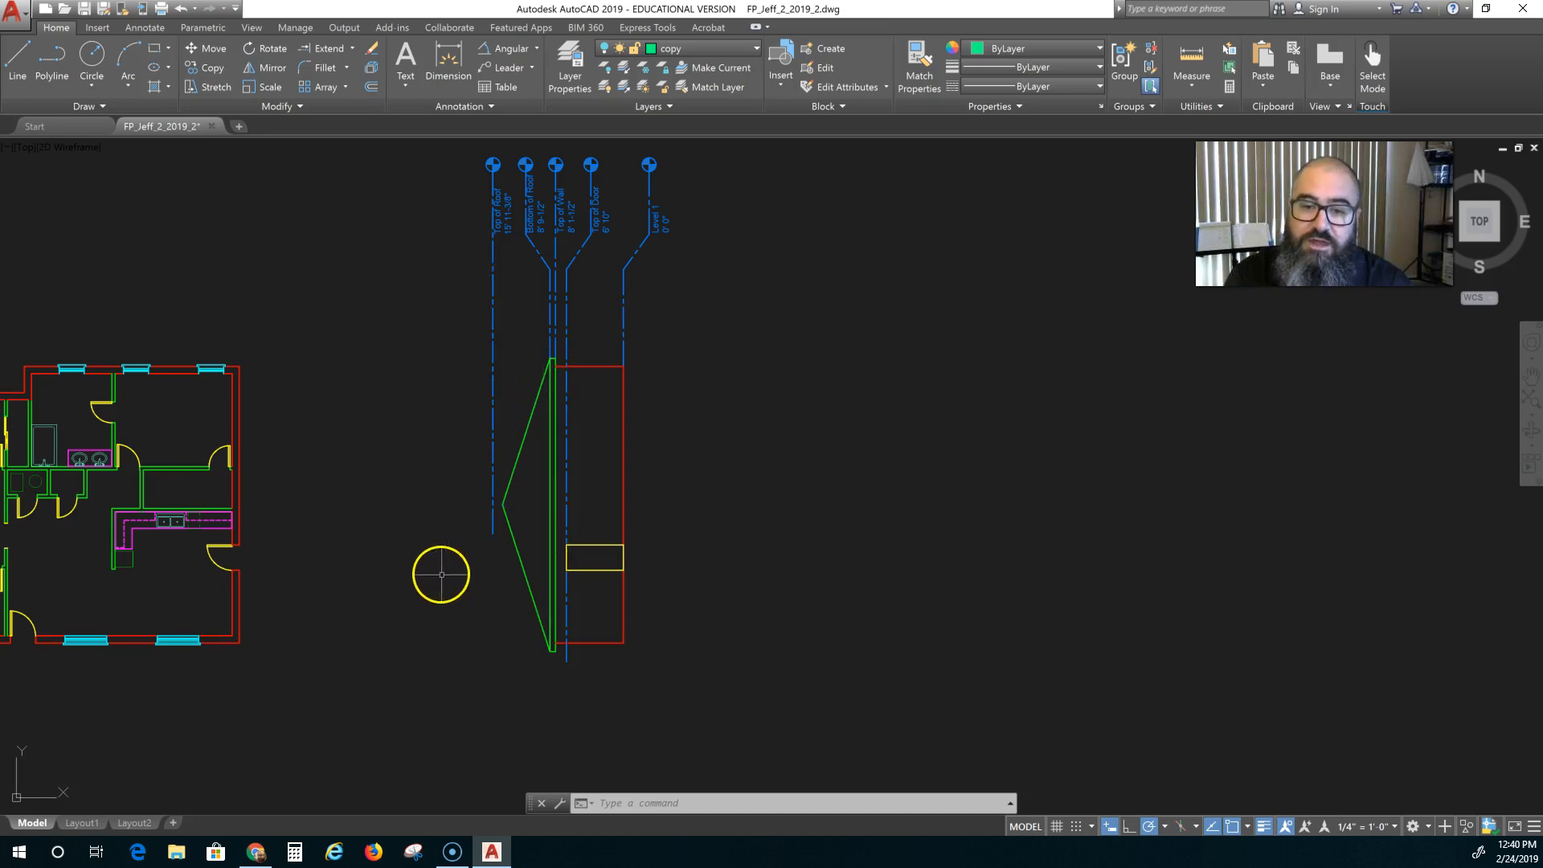
{"action": "scroll", "coordinate": [441, 574], "scroll_direction": "down", "scroll_amount": 2}
{"action": "mouse_move", "coordinate": [422, 592]}
{"action": "middle_mouse_down"}
{"action": "mouse_move", "coordinate": [602, 490]}
{"action": "mouse_move", "coordinate": [661, 484]}
{"action": "middle_mouse_up"}
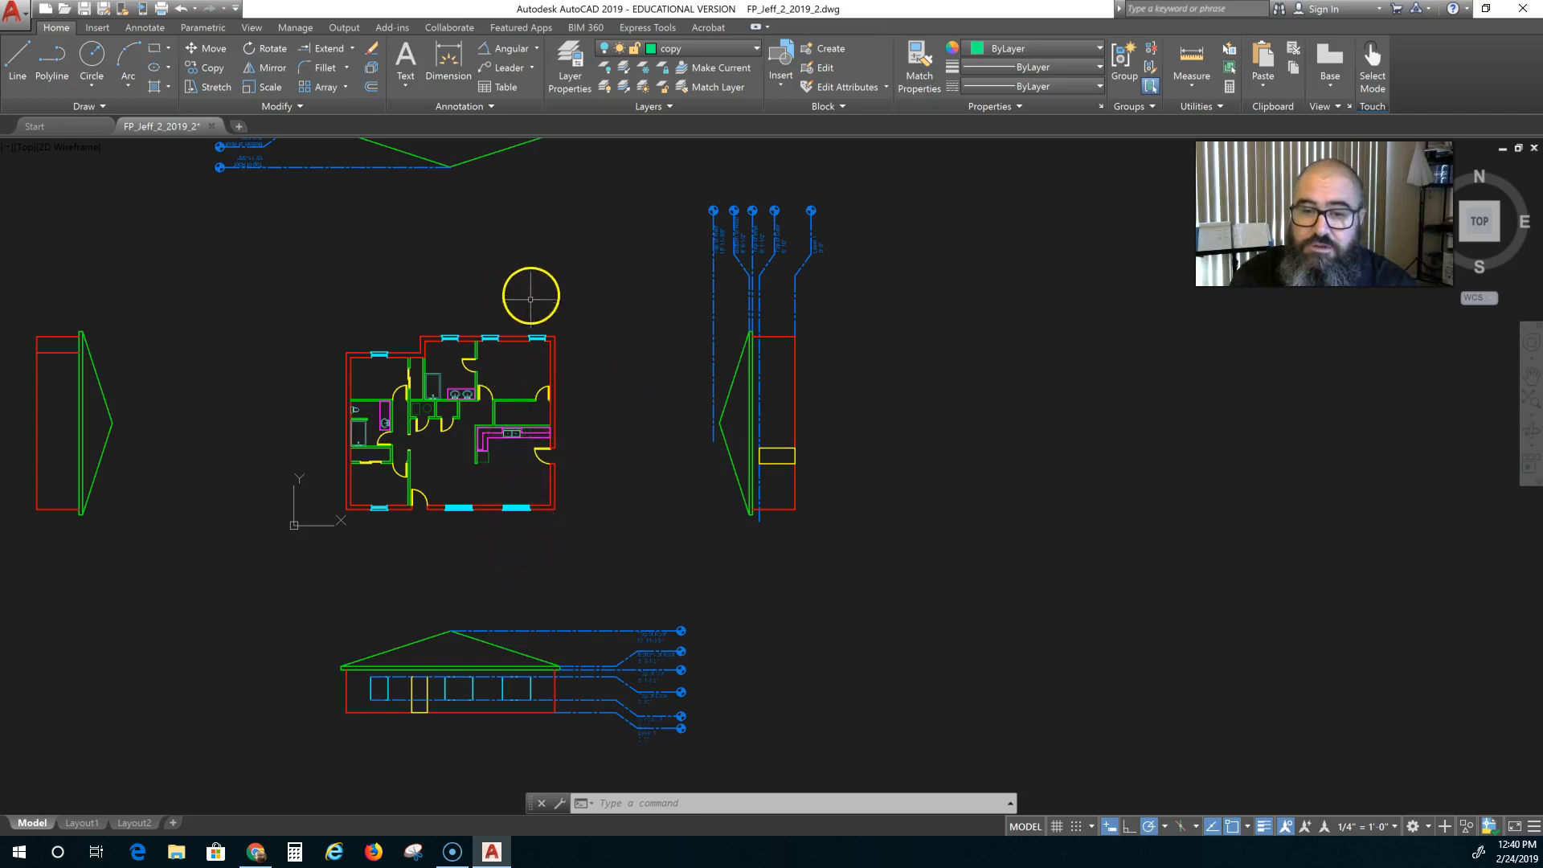
{"action": "scroll", "coordinate": [613, 534], "scroll_direction": "down", "scroll_amount": 2}
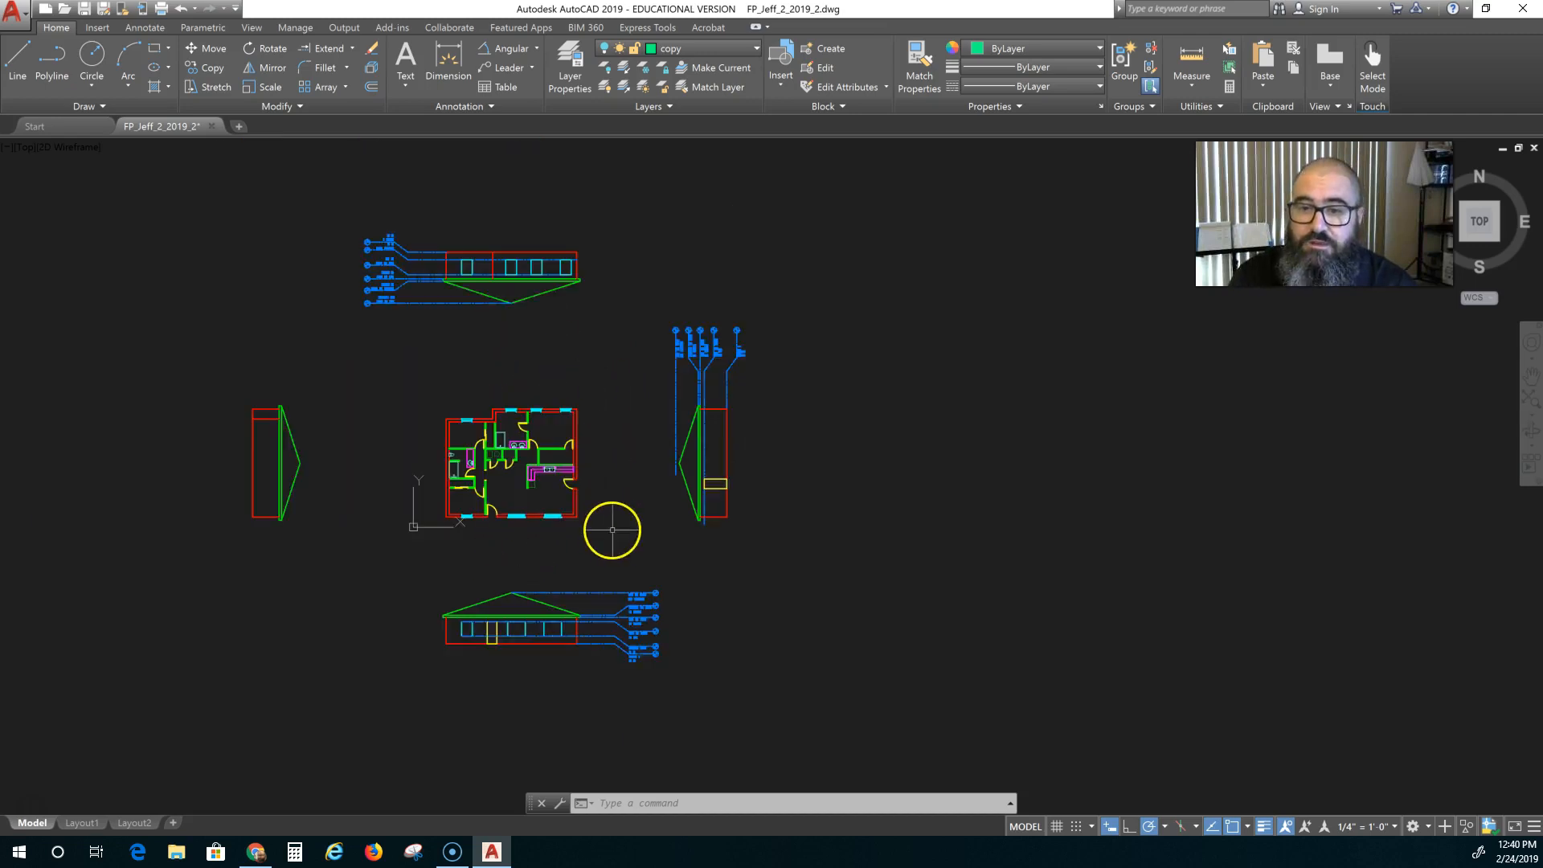
{"action": "middle_click_drag", "start_coordinate": [614, 533], "coordinate": [463, 478]}
{"action": "scroll", "coordinate": [508, 483], "scroll_direction": "up", "scroll_amount": 2}
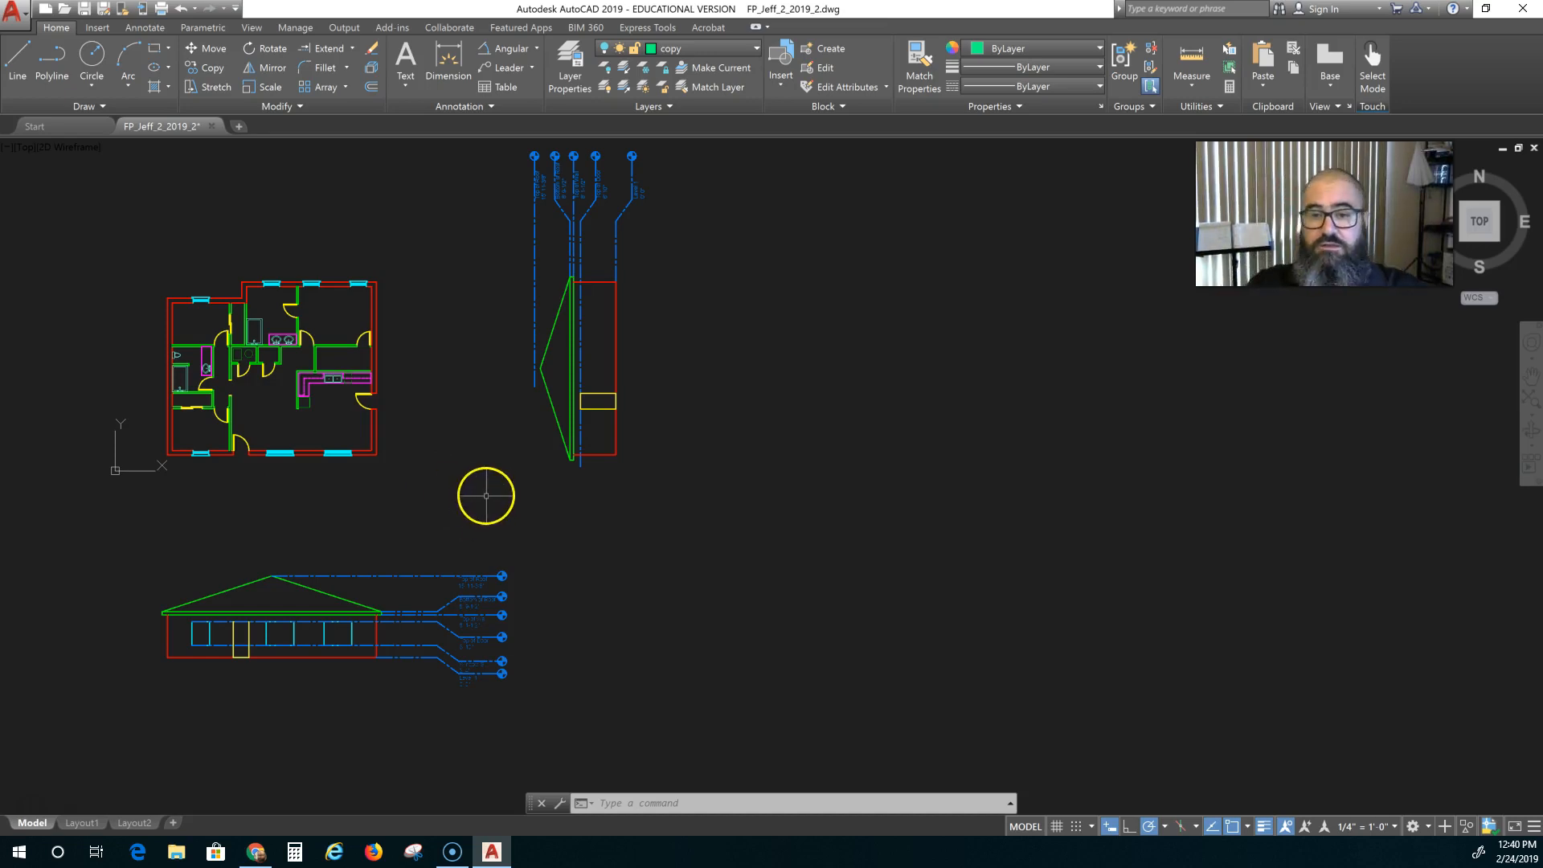
{"action": "scroll", "coordinate": [460, 487], "scroll_direction": "up", "scroll_amount": 2}
{"action": "middle_click_drag", "start_coordinate": [460, 488], "coordinate": [711, 515]}
{"action": "scroll", "coordinate": [597, 527], "scroll_direction": "down", "scroll_amount": 2}
{"action": "mouse_move", "coordinate": [611, 533]}
{"action": "middle_mouse_down"}
{"action": "mouse_move", "coordinate": [627, 497]}
{"action": "mouse_move", "coordinate": [600, 518]}
{"action": "middle_mouse_up"}
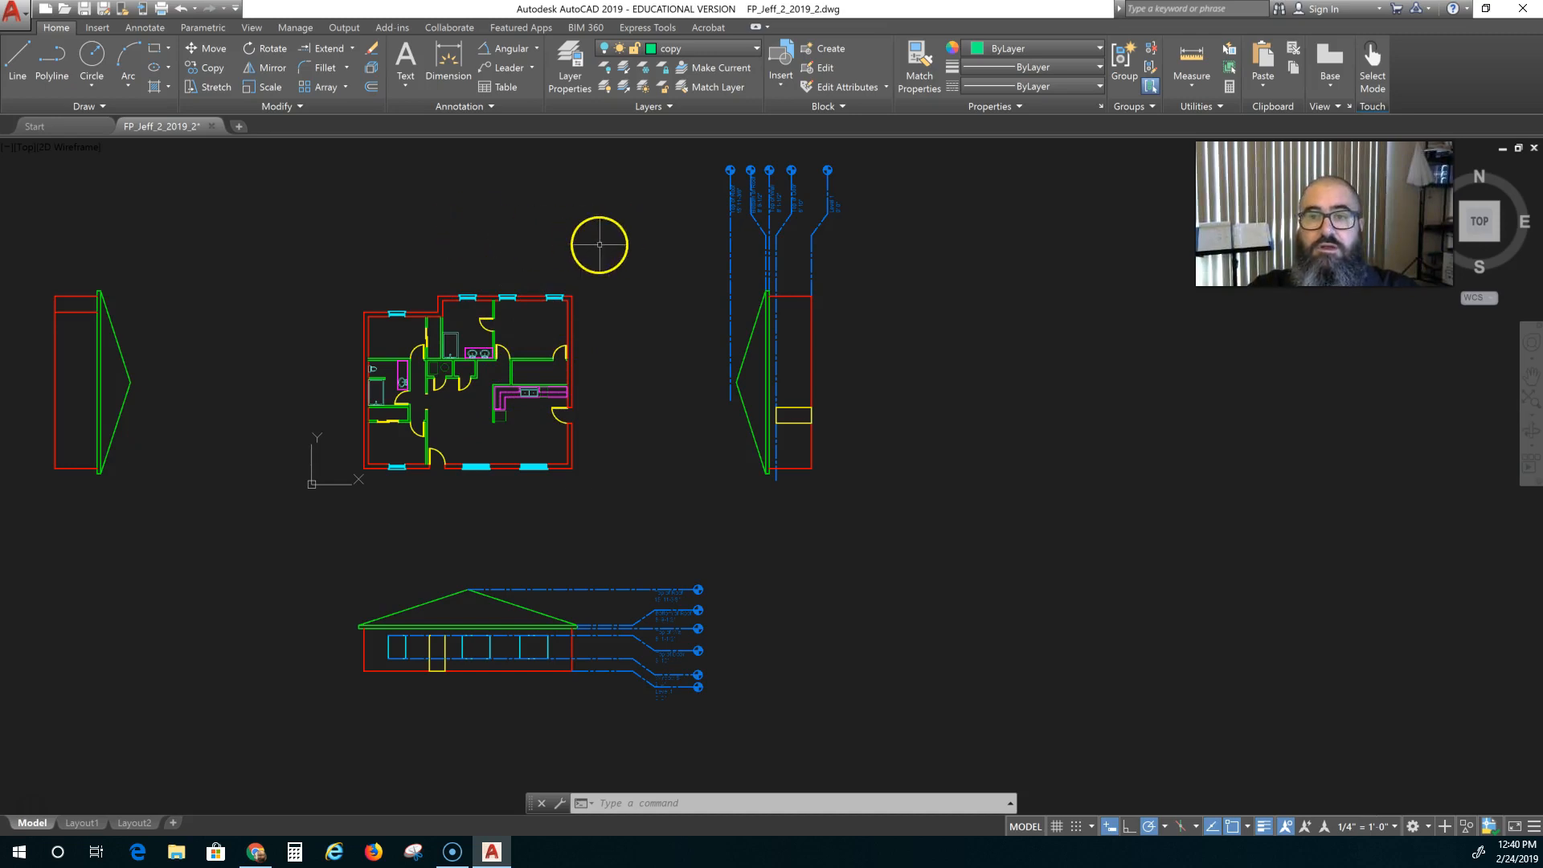
{"action": "mouse_move", "coordinate": [521, 428]}
{"action": "middle_mouse_down"}
{"action": "mouse_move", "coordinate": [562, 403]}
{"action": "mouse_move", "coordinate": [746, 387]}
{"action": "mouse_move", "coordinate": [809, 413]}
{"action": "middle_mouse_up"}
{"action": "scroll", "coordinate": [691, 406], "scroll_direction": "up", "scroll_amount": 2}
{"action": "scroll", "coordinate": [786, 403], "scroll_direction": "down", "scroll_amount": 2}
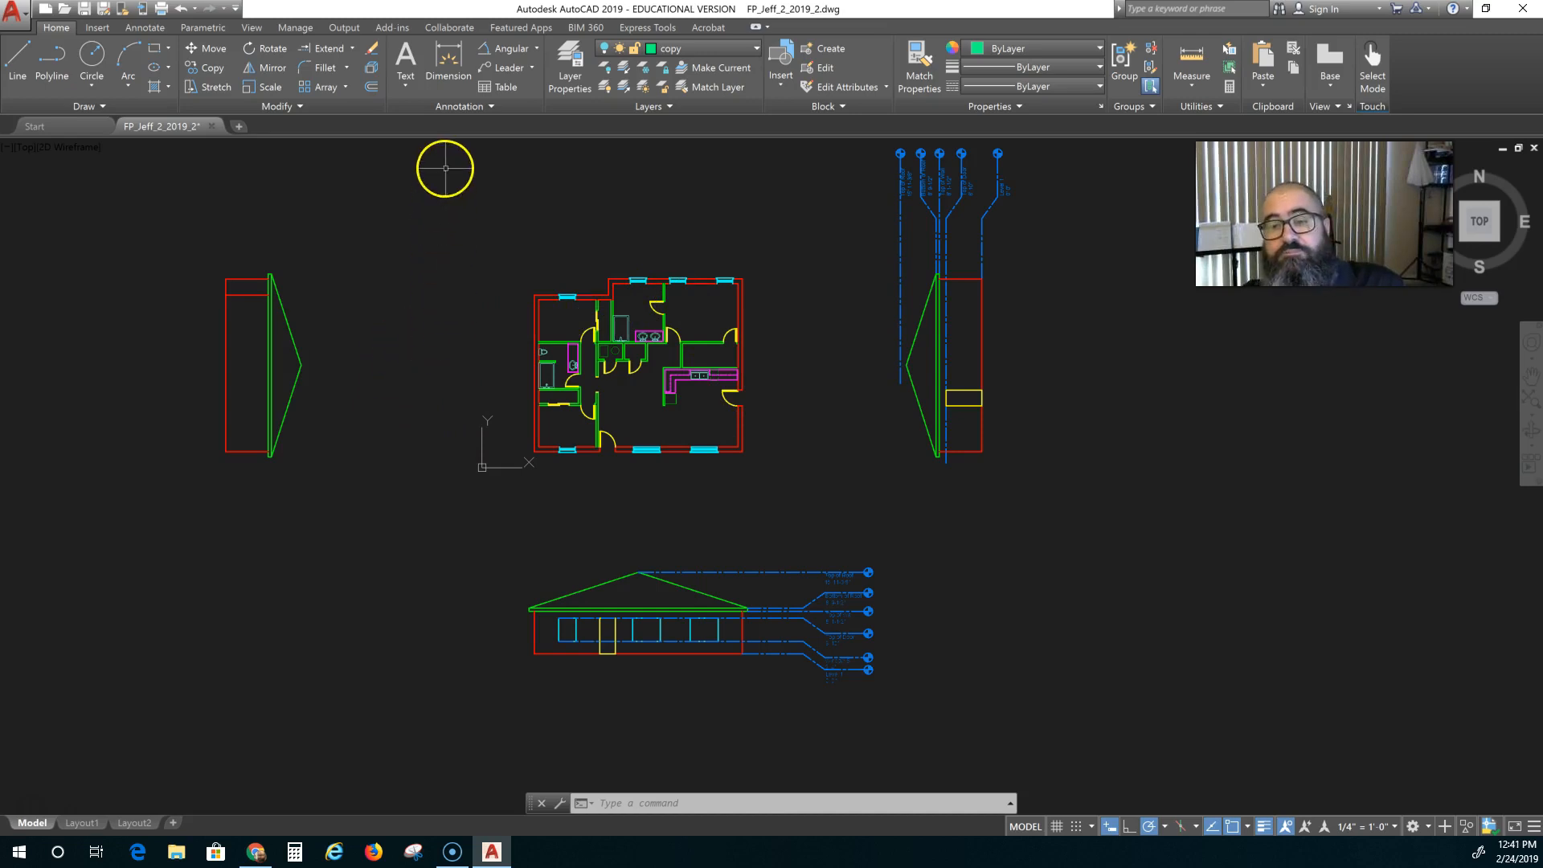
{"action": "scroll", "coordinate": [445, 169], "scroll_direction": "up", "scroll_amount": 2}
{"action": "middle_click_drag", "start_coordinate": [551, 231], "coordinate": [329, 197]}
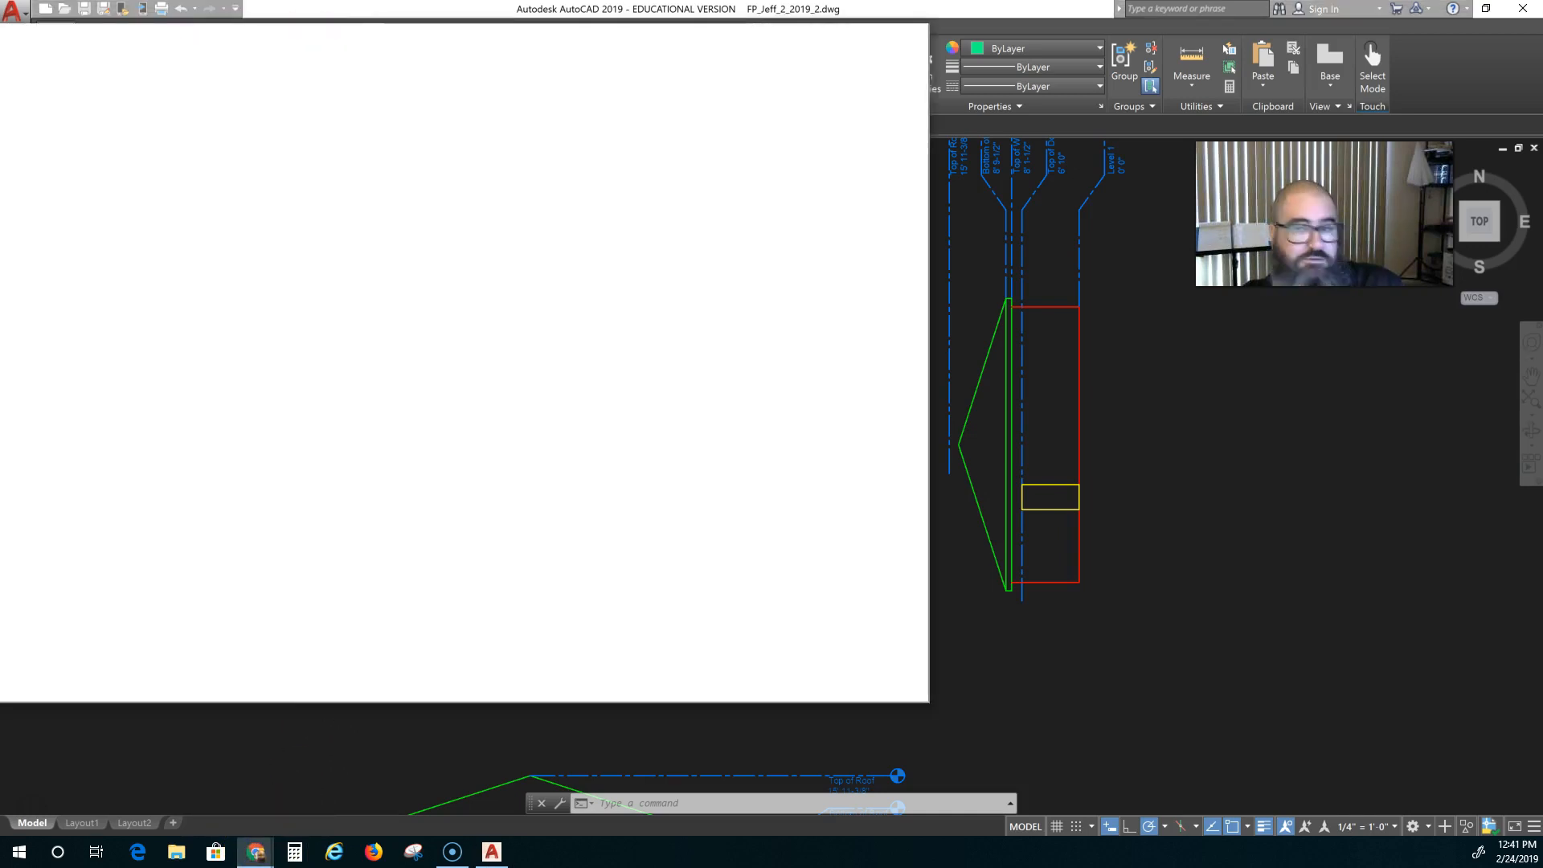
Switch to Chrome, search Google for "hip roof" and look through the web results
{"action": "left_click_drag", "start_coordinate": [0, 73], "coordinate": [450, 130]}
{"action": "type", "text": "hio"}
{"action": "key", "text": "BackSpace"}
{"action": "type", "text": "p roof"}
{"action": "key", "text": "Return"}
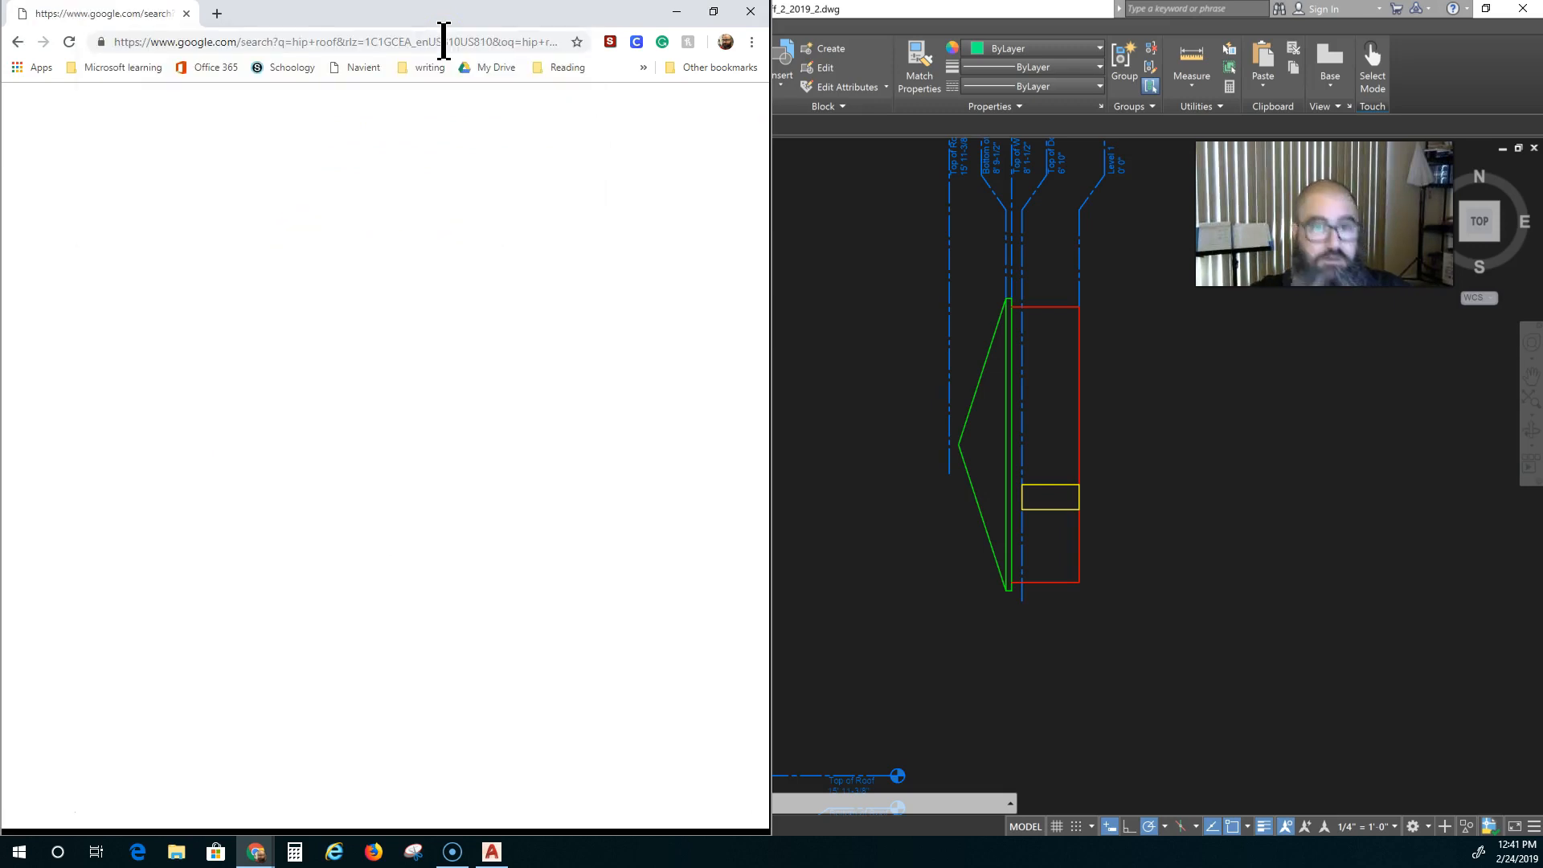
{"action": "scroll", "coordinate": [368, 374], "scroll_direction": "down", "scroll_amount": 3}
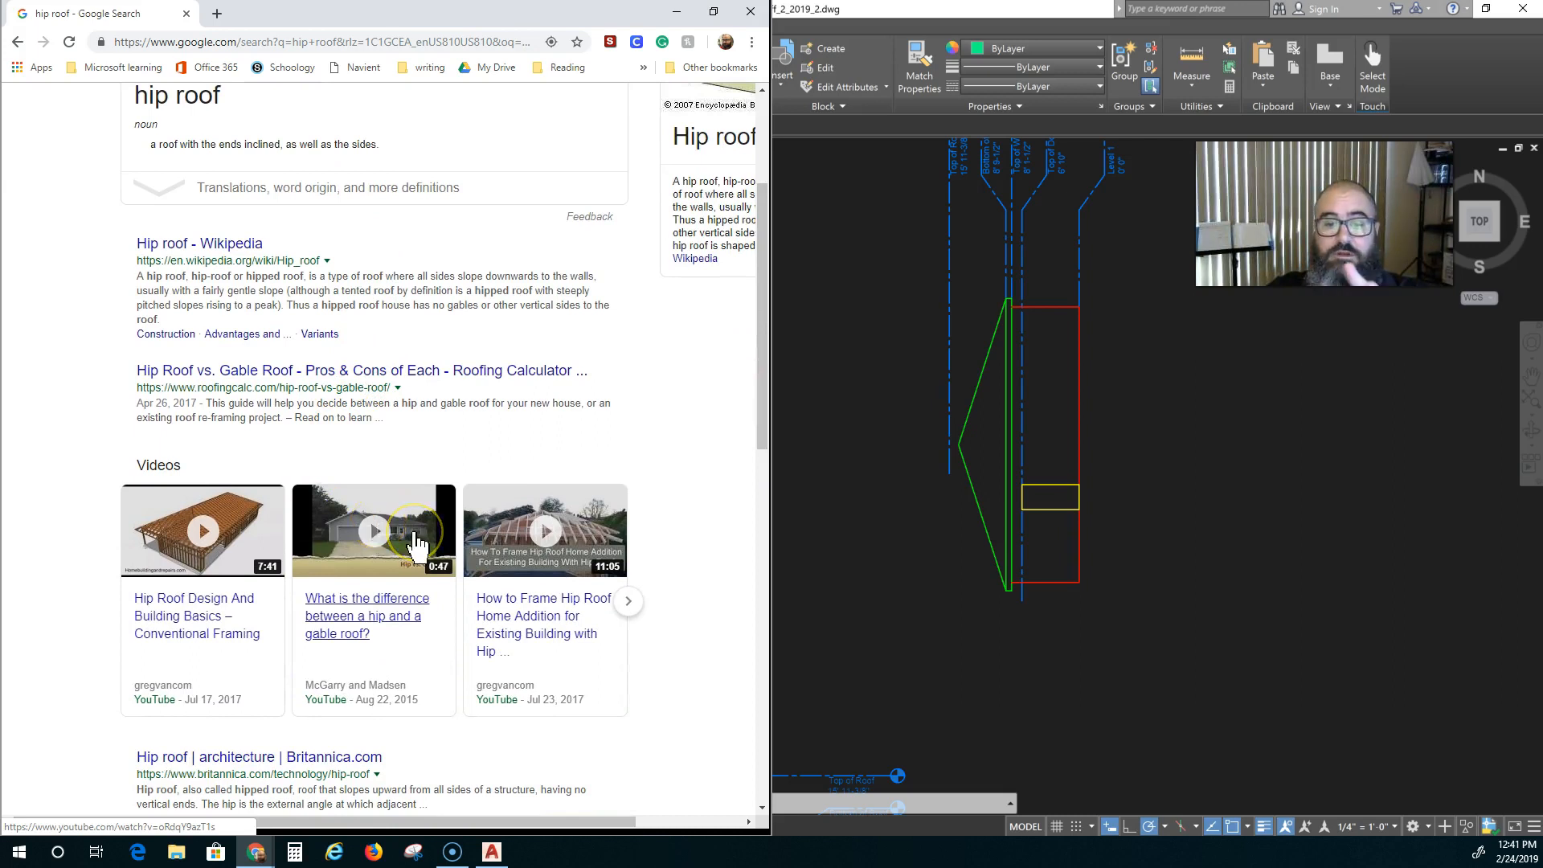
{"action": "left_click", "coordinate": [354, 553]}
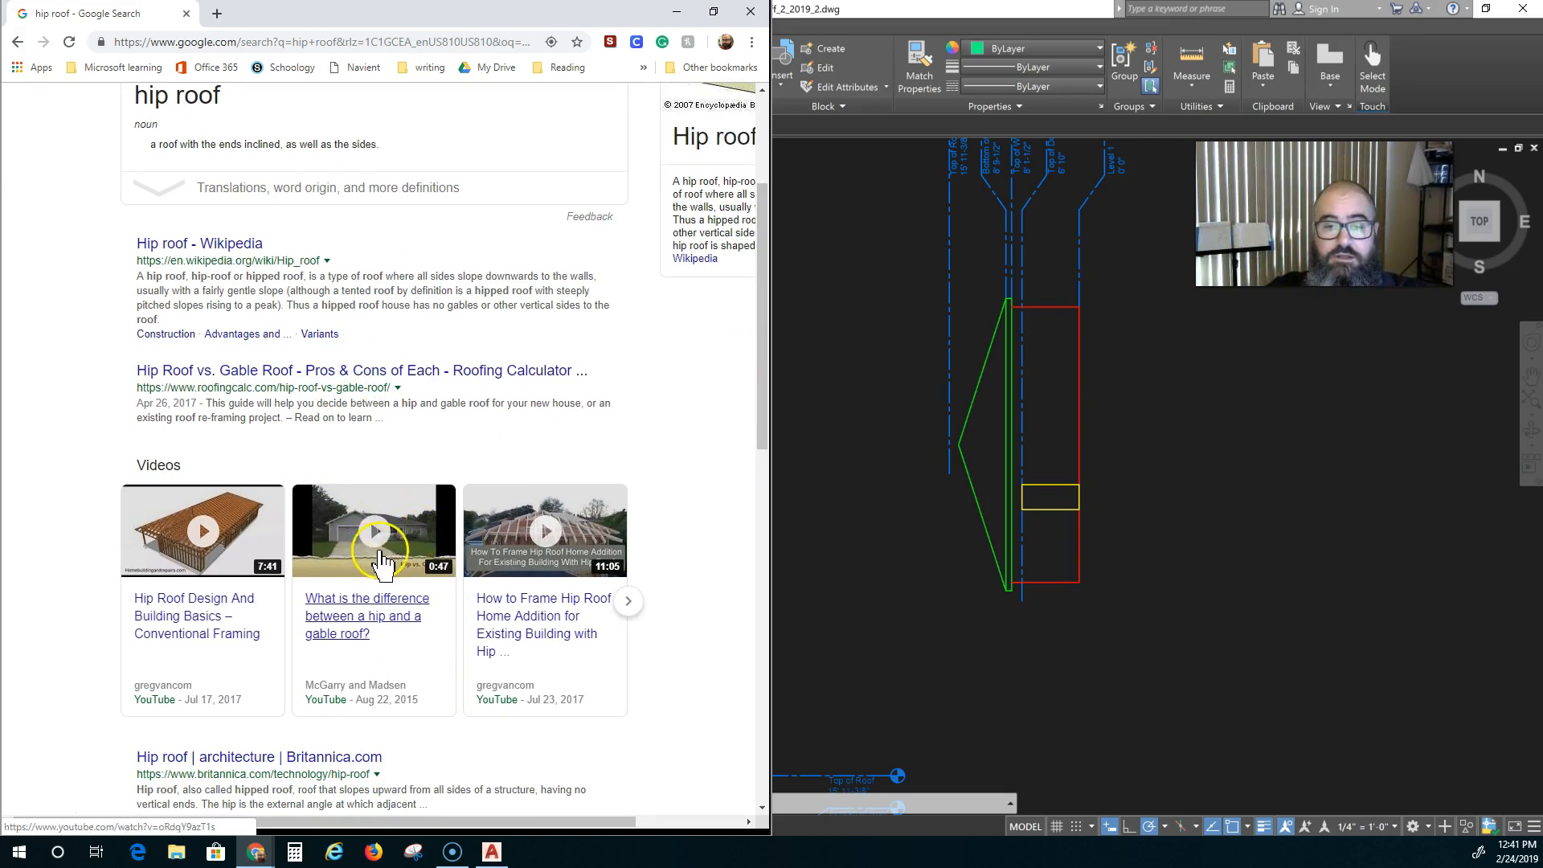
{"action": "scroll", "coordinate": [390, 567], "scroll_direction": "down", "scroll_amount": 3}
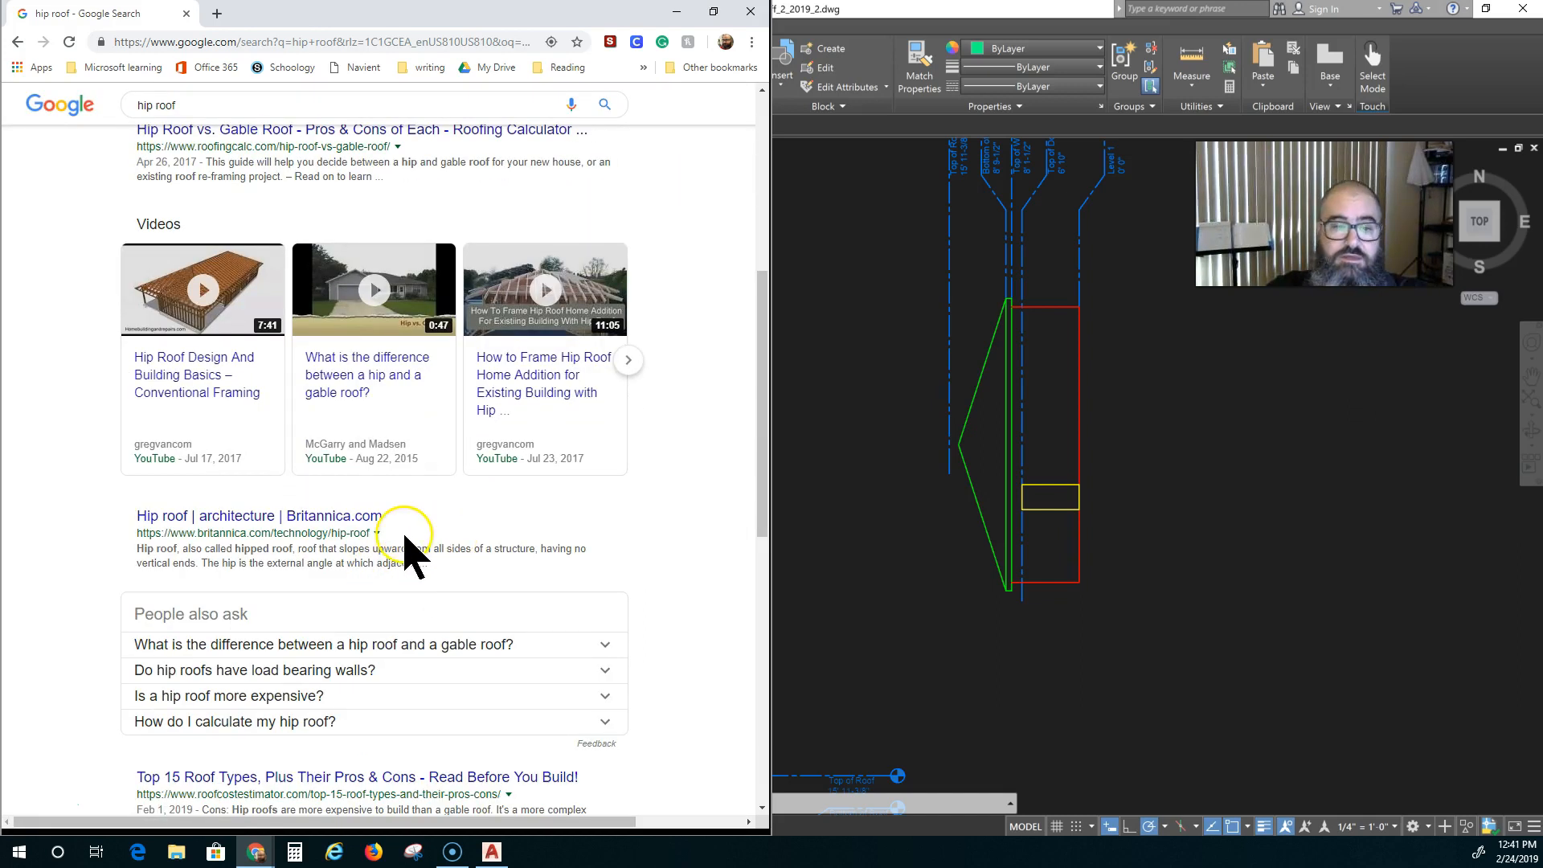
{"action": "scroll", "coordinate": [334, 355], "scroll_direction": "up", "scroll_amount": 3}
{"action": "scroll", "coordinate": [281, 273], "scroll_direction": "up", "scroll_amount": 3}
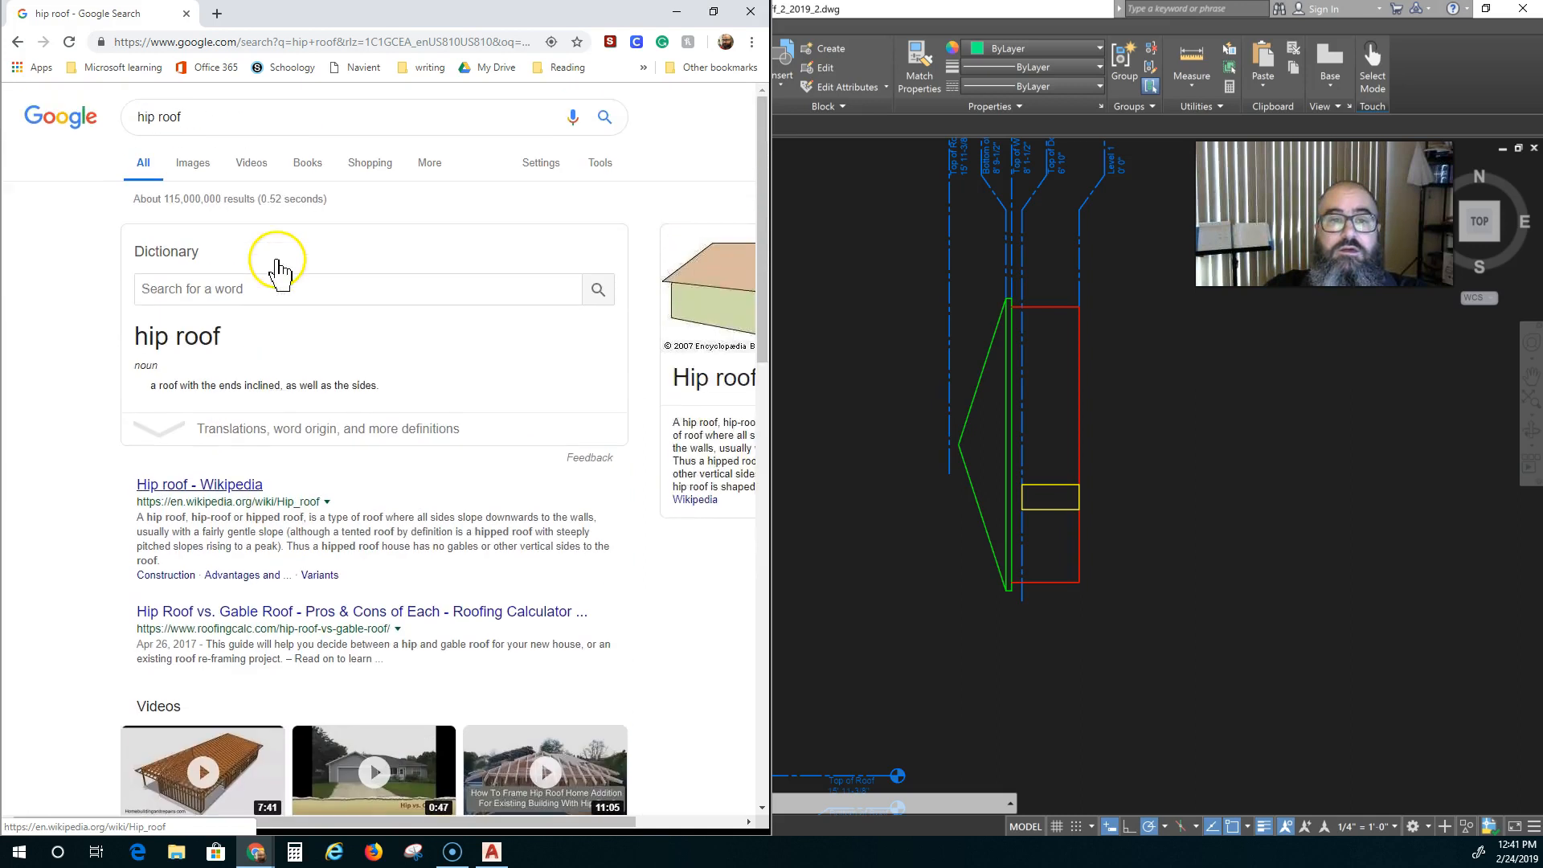
Show the image results for hip roof and examine the example houses, framing diagrams and roof shapes
{"action": "left_click", "coordinate": [193, 163]}
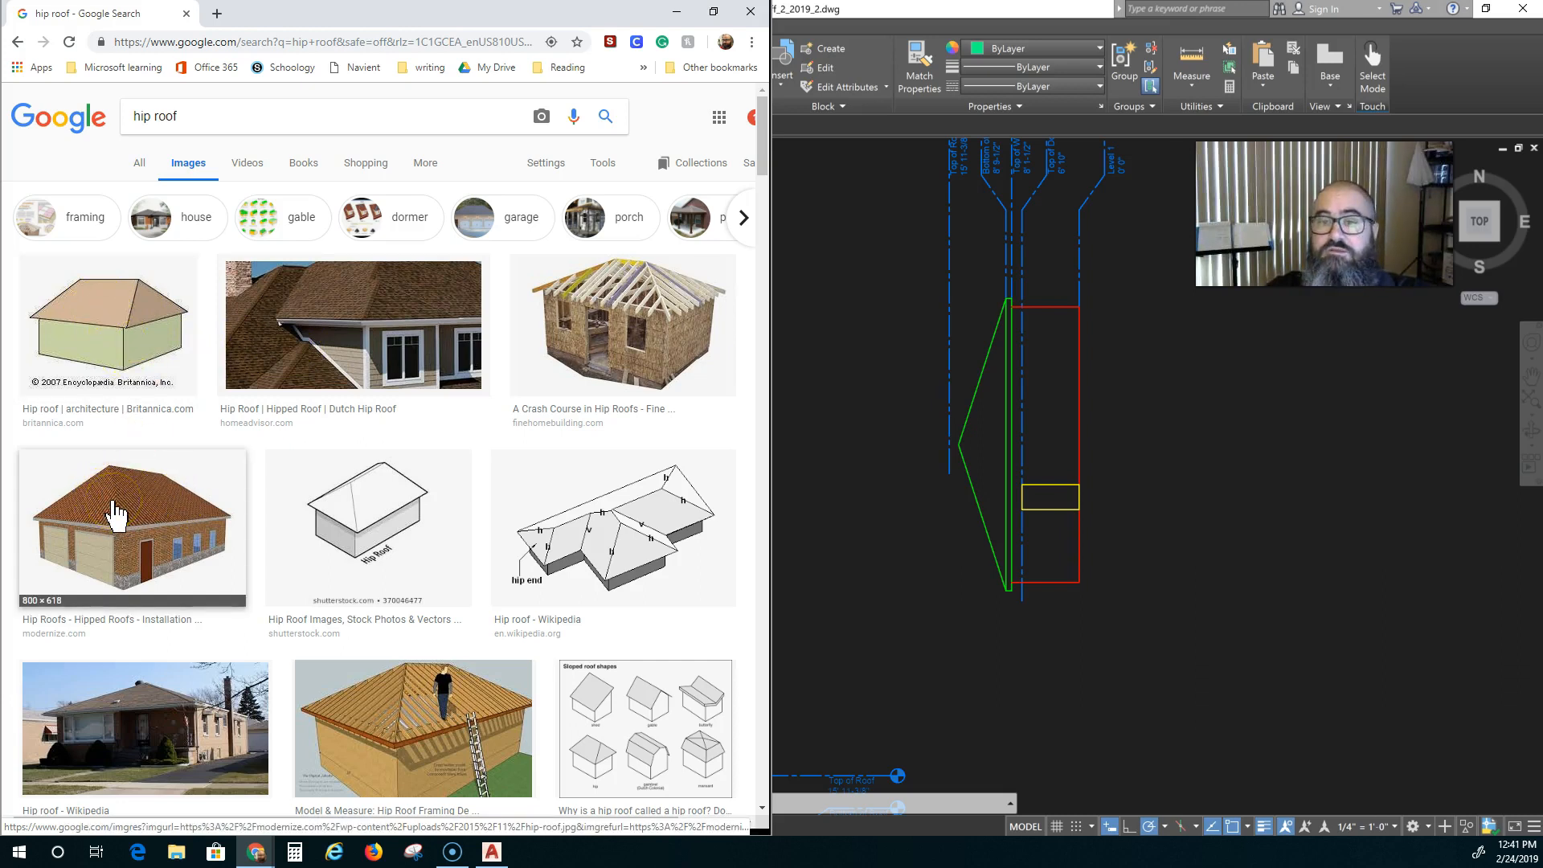
{"action": "scroll", "coordinate": [117, 514], "scroll_direction": "down", "scroll_amount": 5}
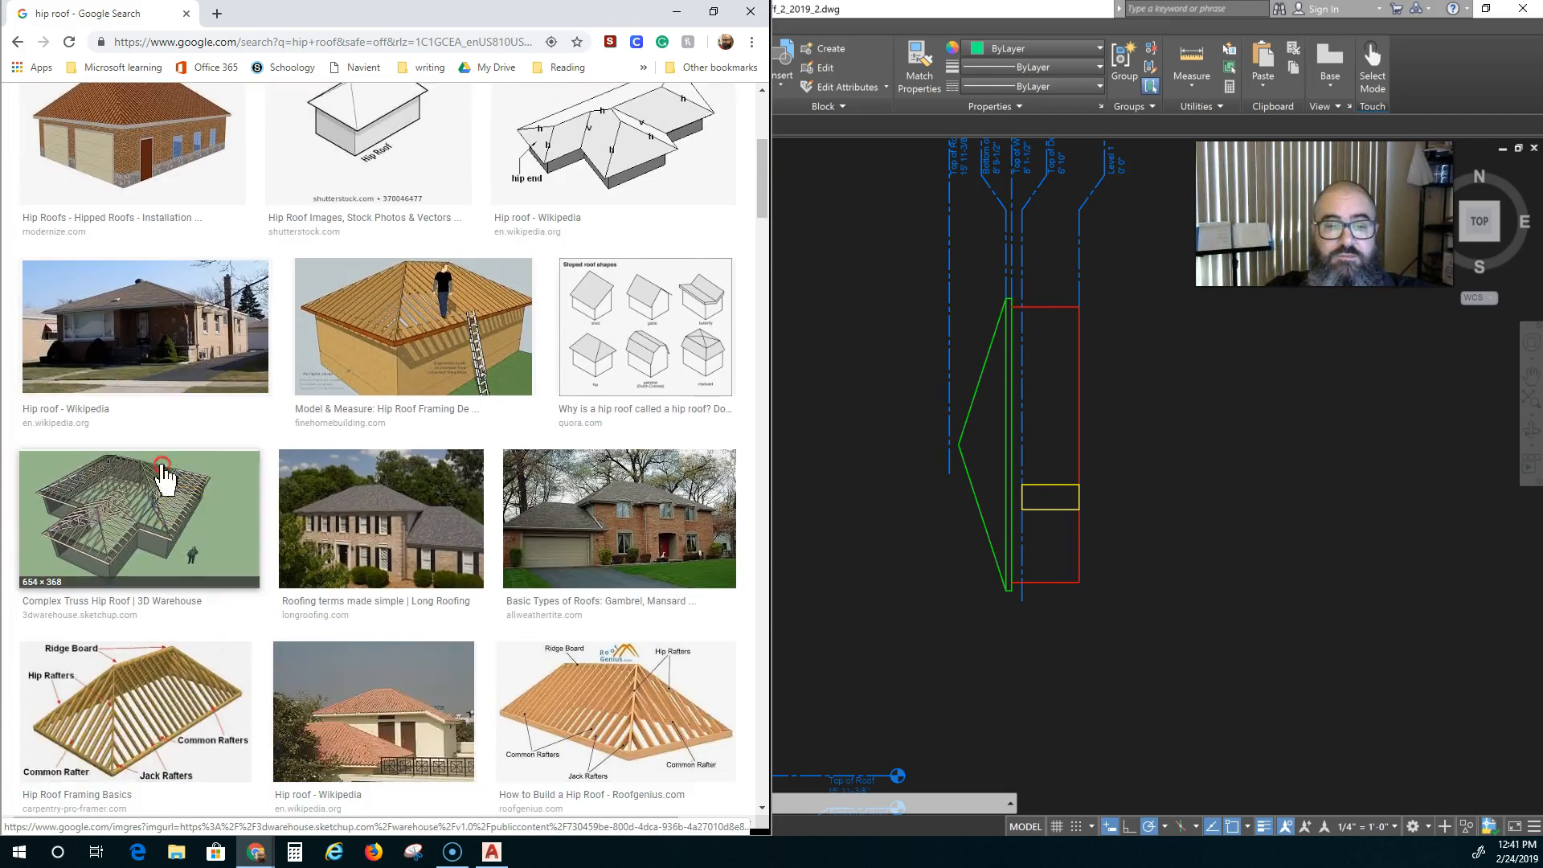
{"action": "scroll", "coordinate": [197, 539], "scroll_direction": "down", "scroll_amount": 1}
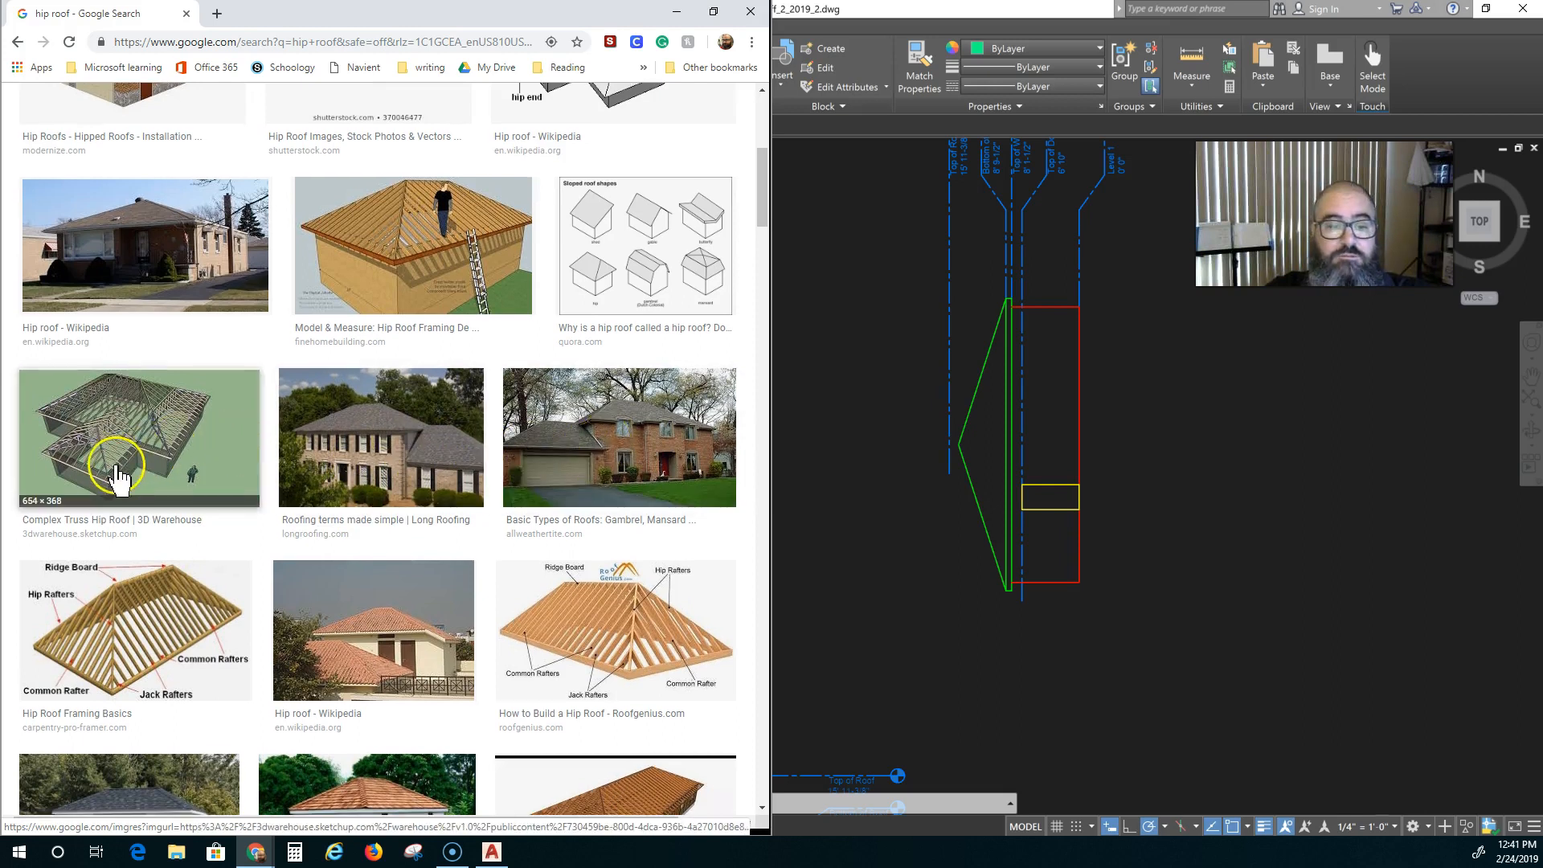
{"action": "scroll", "coordinate": [120, 454], "scroll_direction": "down", "scroll_amount": 1}
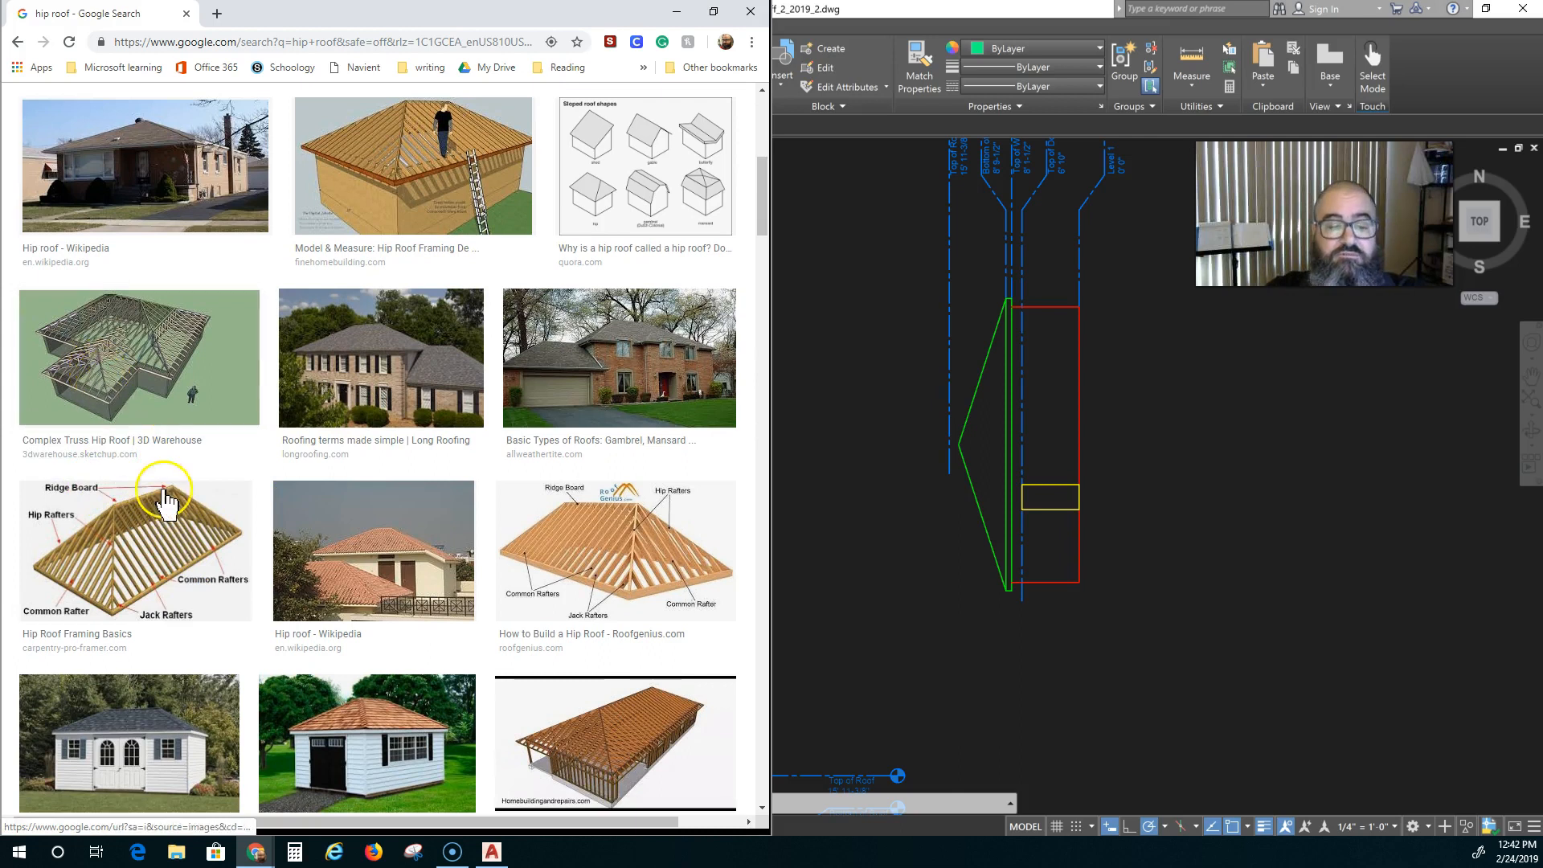
{"action": "scroll", "coordinate": [157, 482], "scroll_direction": "down", "scroll_amount": 2}
{"action": "scroll", "coordinate": [342, 546], "scroll_direction": "down", "scroll_amount": 1}
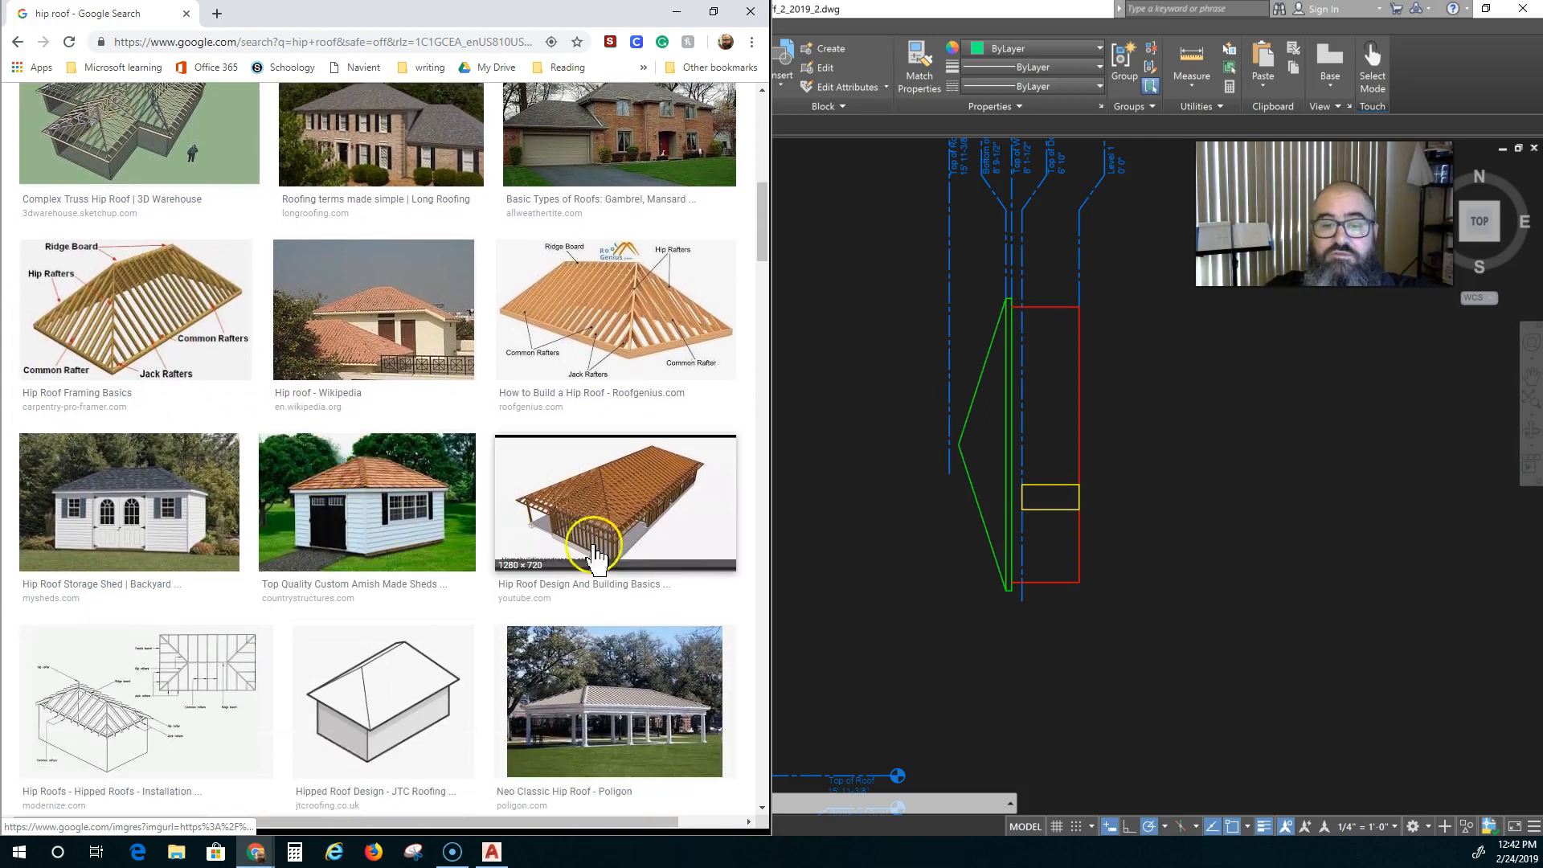
{"action": "scroll", "coordinate": [414, 574], "scroll_direction": "down", "scroll_amount": 6}
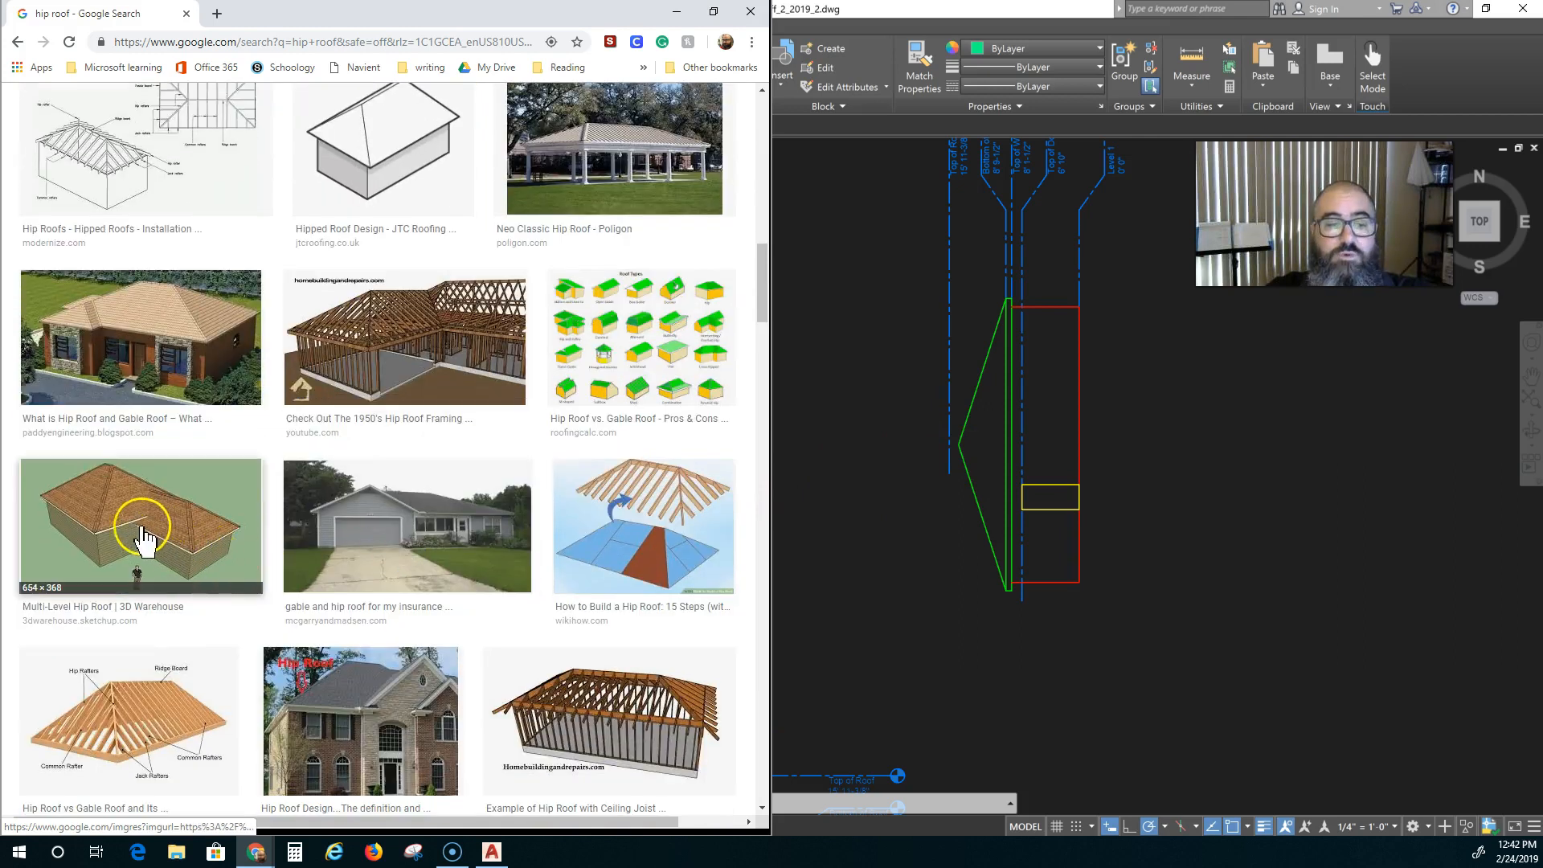
{"action": "scroll", "coordinate": [117, 520], "scroll_direction": "down", "scroll_amount": 1}
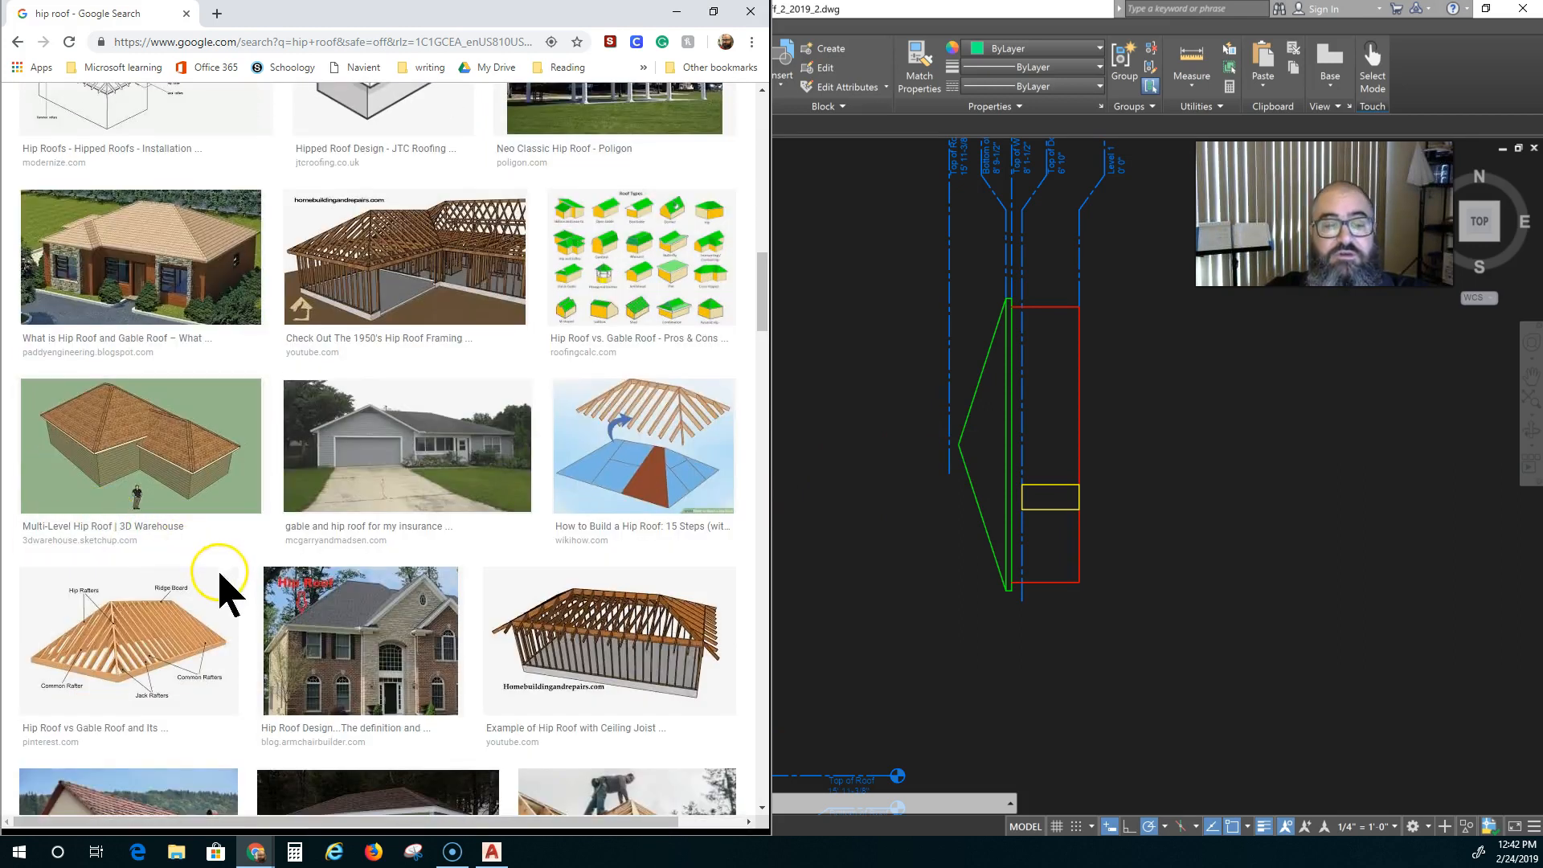
{"action": "scroll", "coordinate": [214, 606], "scroll_direction": "down", "scroll_amount": 1}
{"action": "left_click", "coordinate": [291, 454]}
{"action": "scroll", "coordinate": [301, 595], "scroll_direction": "down", "scroll_amount": 3}
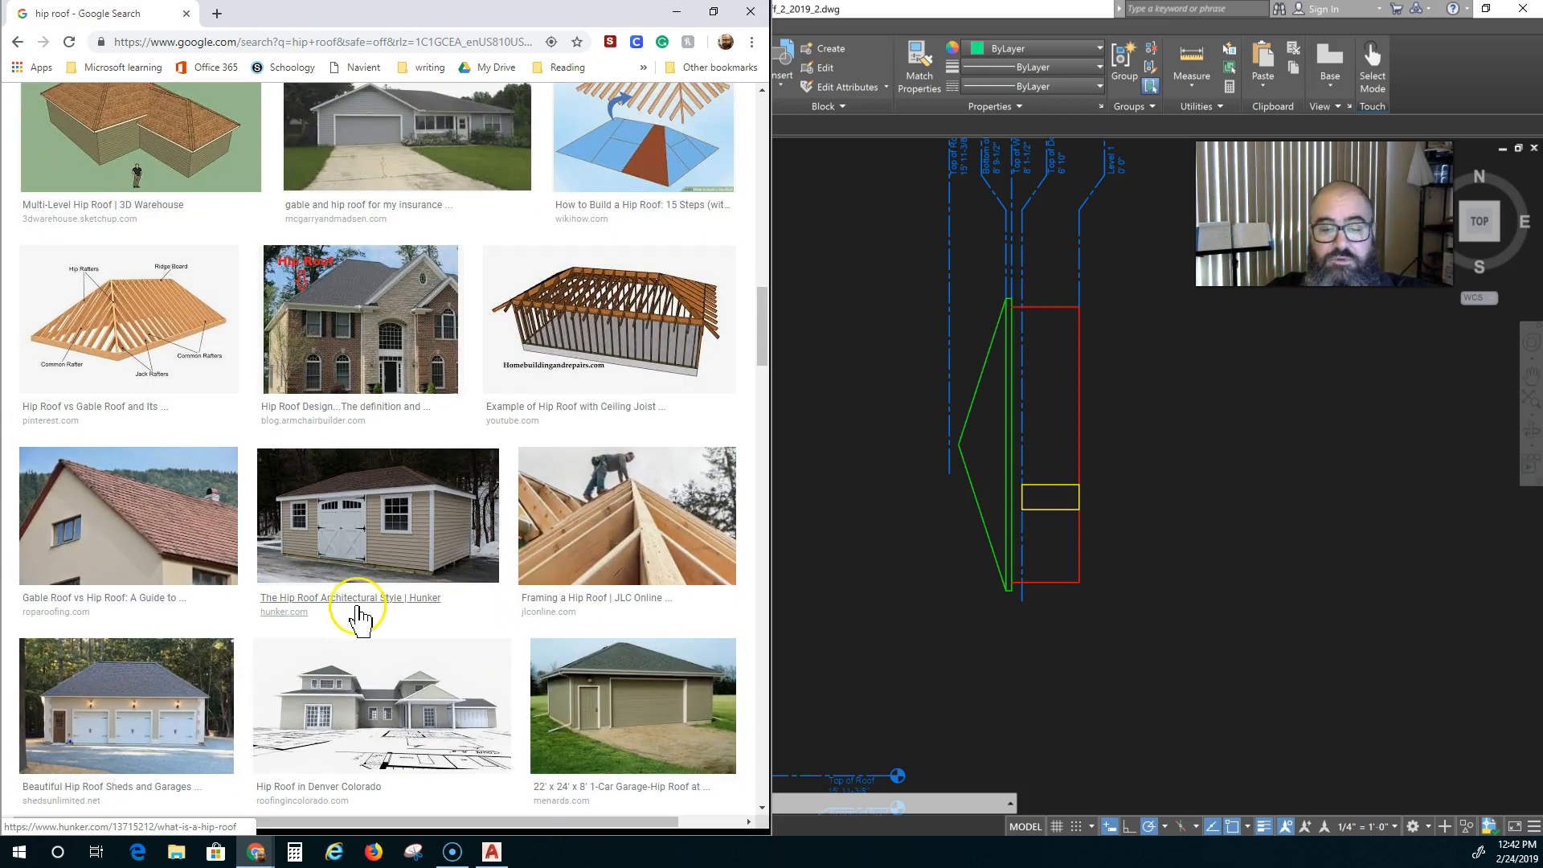
{"action": "scroll", "coordinate": [359, 619], "scroll_direction": "down", "scroll_amount": 5}
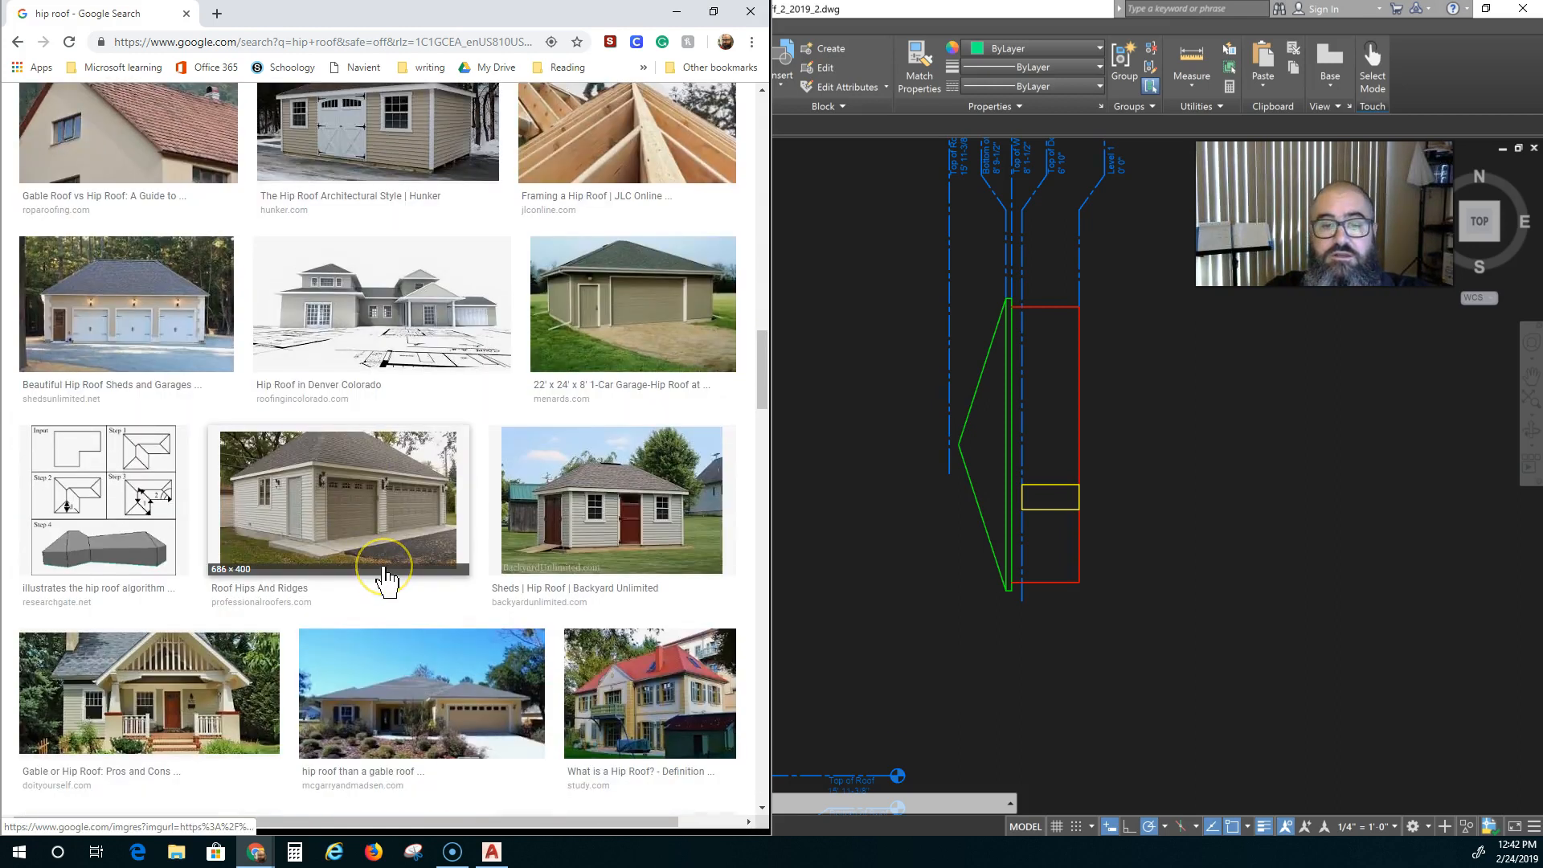
{"action": "scroll", "coordinate": [384, 577], "scroll_direction": "down", "scroll_amount": 2}
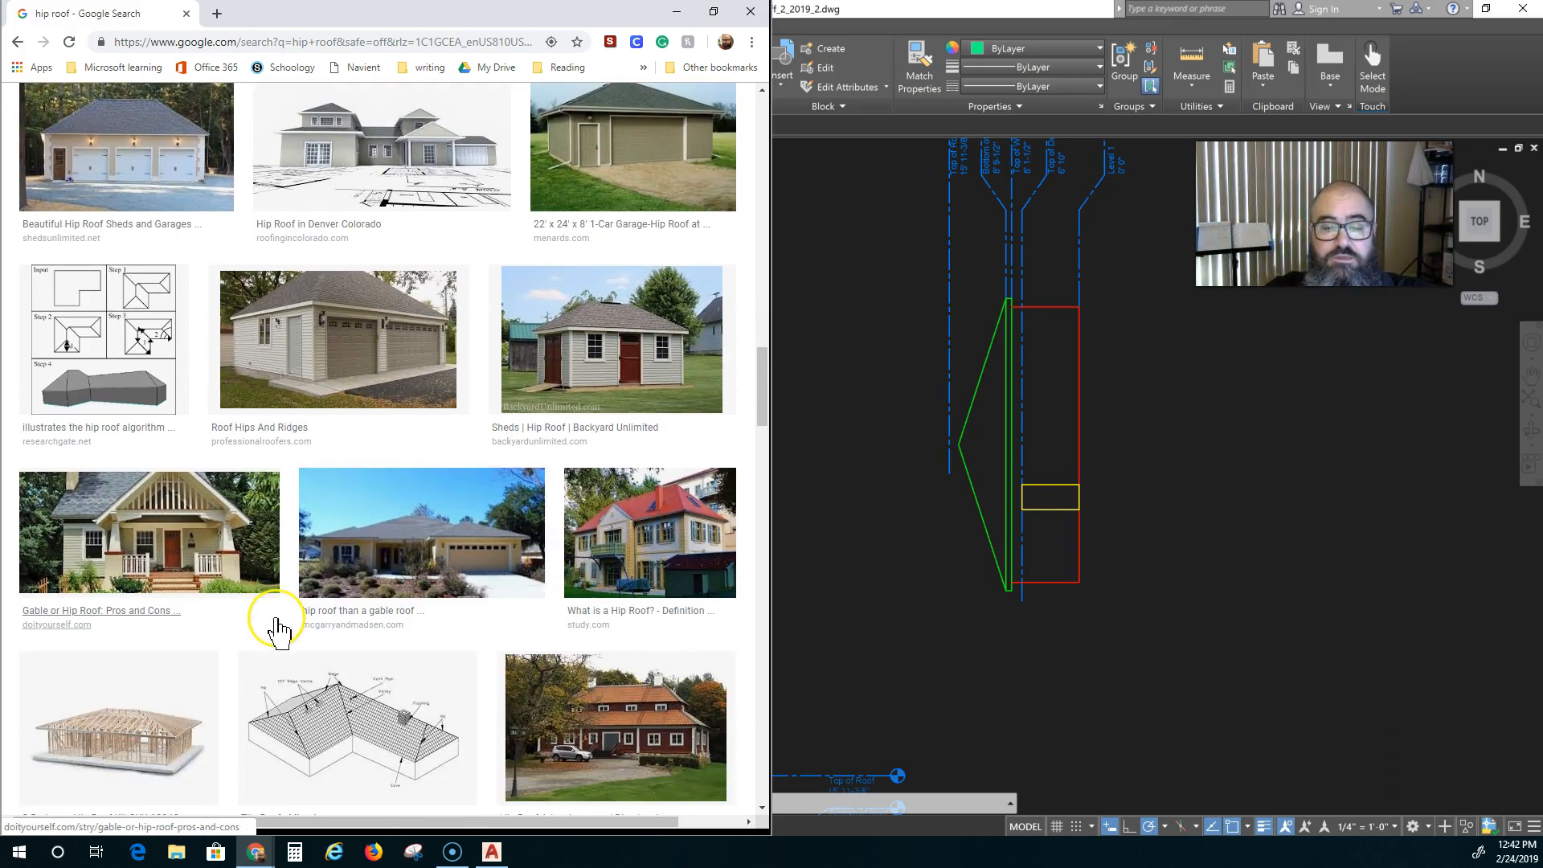
{"action": "scroll", "coordinate": [277, 631], "scroll_direction": "down", "scroll_amount": 3}
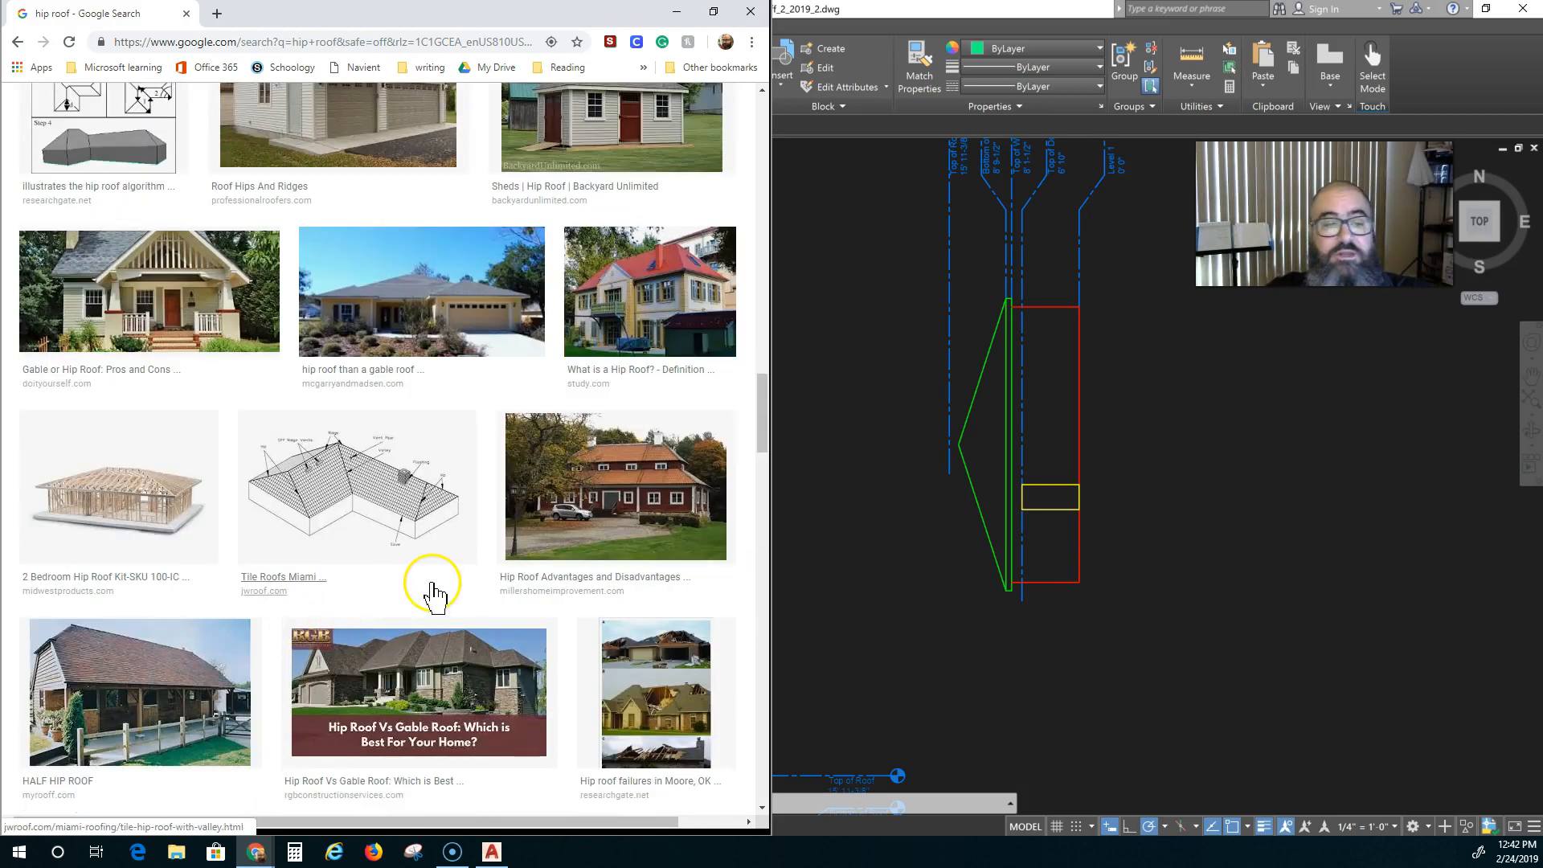
{"action": "scroll", "coordinate": [433, 579], "scroll_direction": "down", "scroll_amount": 3}
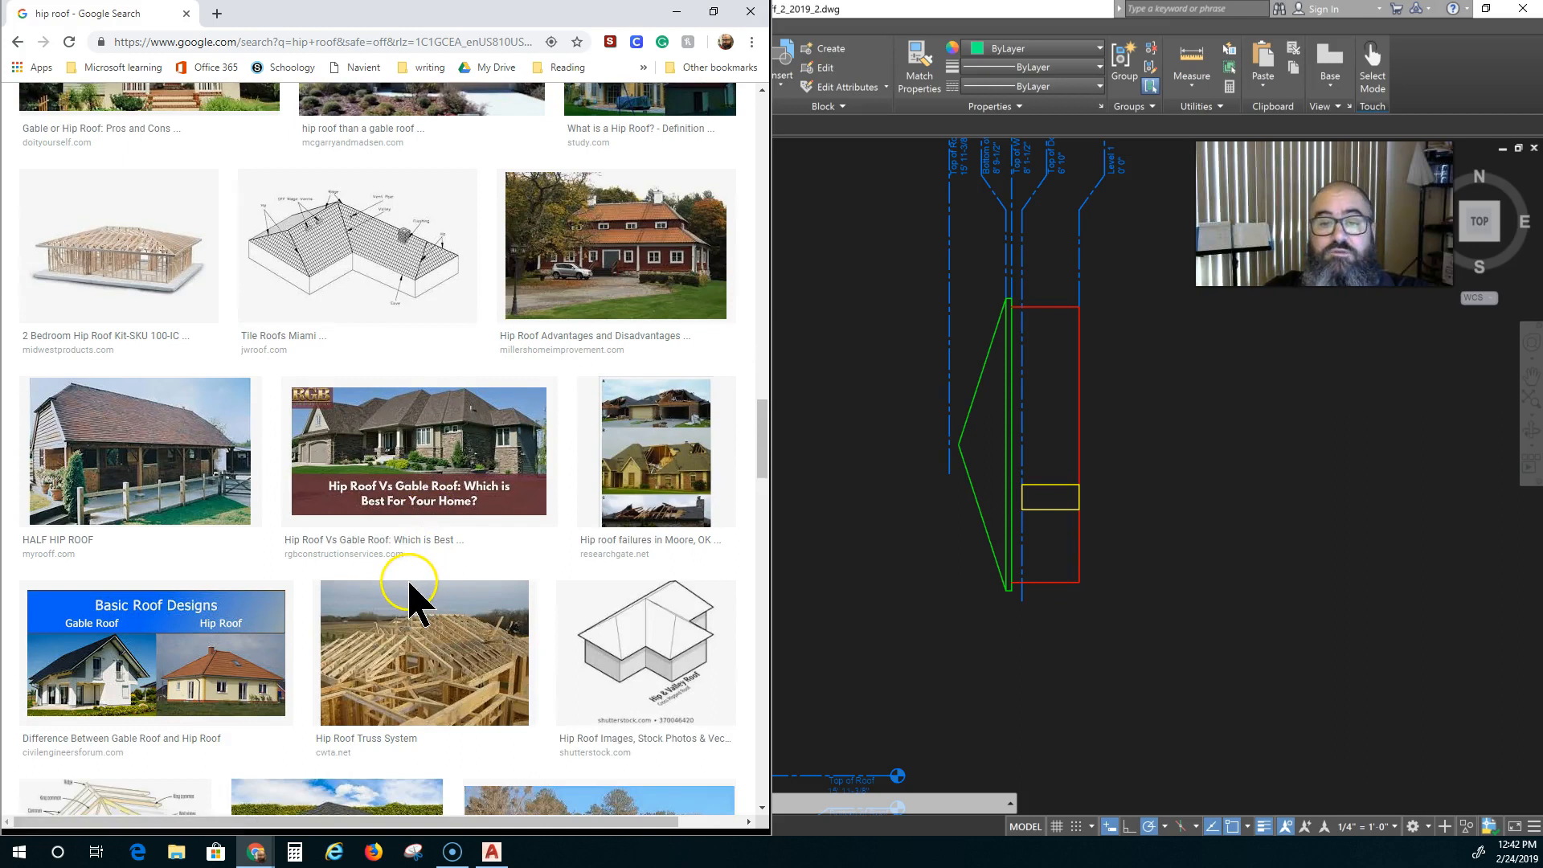
Preview the "Hip Roof Vs Gable Roof: Which is Best For Your Home?" image and view its source page in a new tab
{"action": "left_click", "coordinate": [399, 465]}
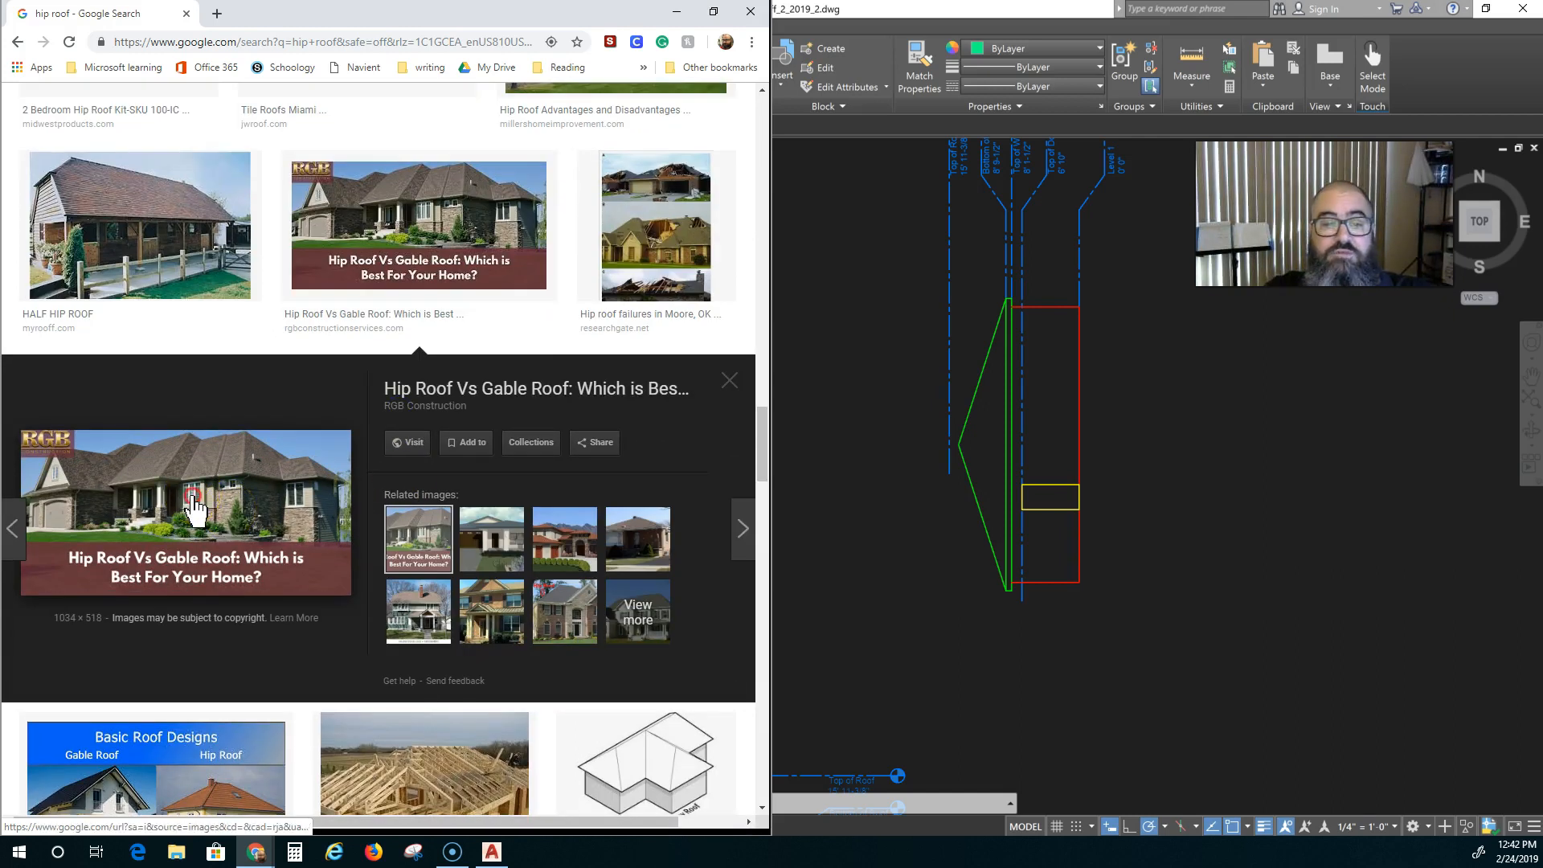
{"action": "right_click", "coordinate": [192, 494]}
{"action": "left_click", "coordinate": [227, 489]}
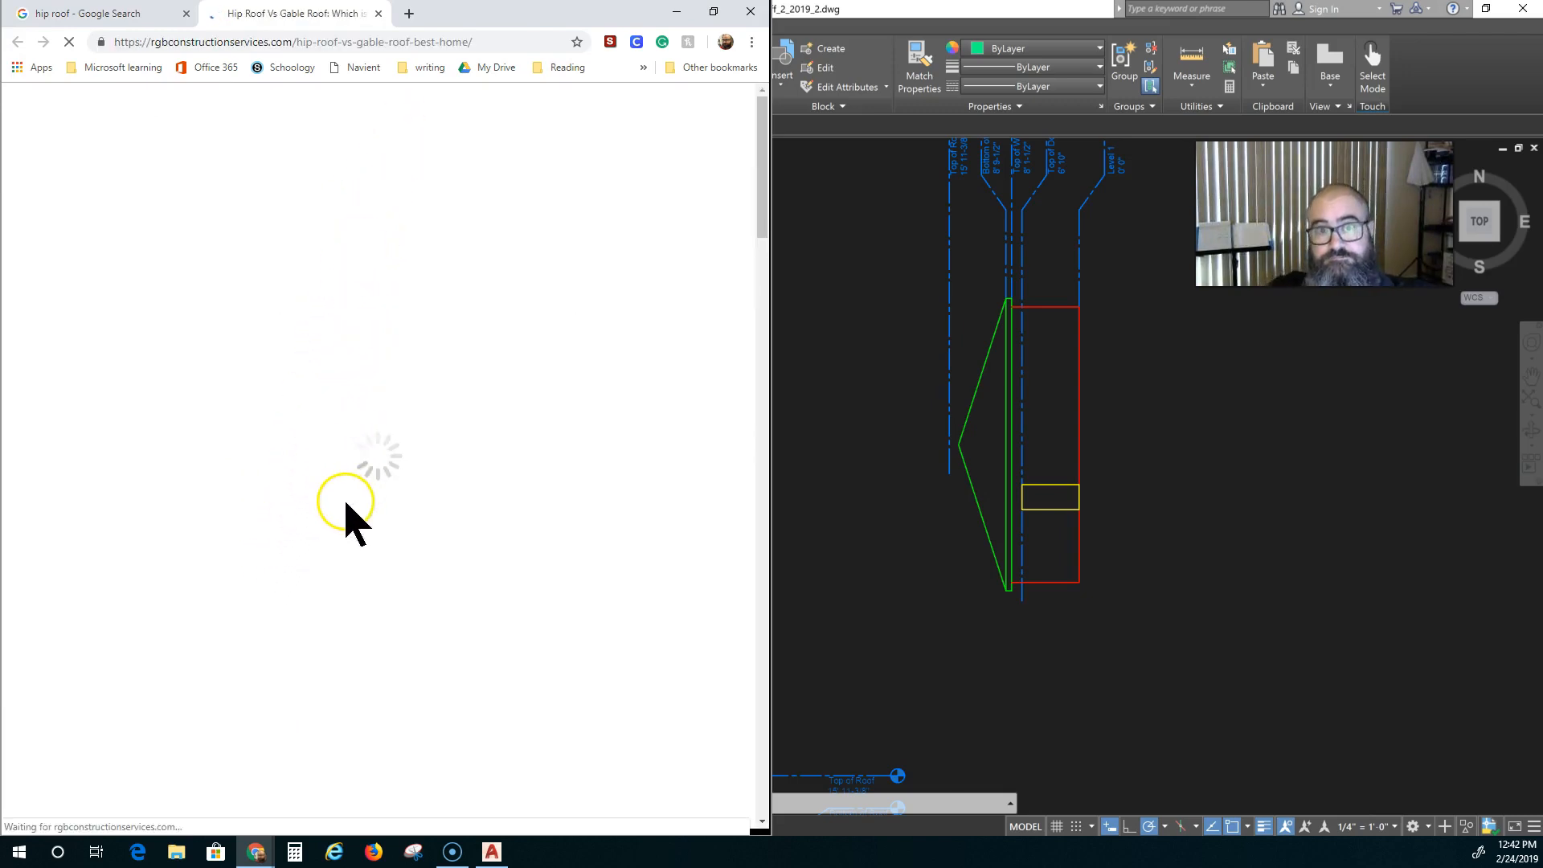
{"action": "scroll", "coordinate": [325, 456], "scroll_direction": "down", "scroll_amount": 1}
{"action": "scroll", "coordinate": [325, 456], "scroll_direction": "down", "scroll_amount": 2}
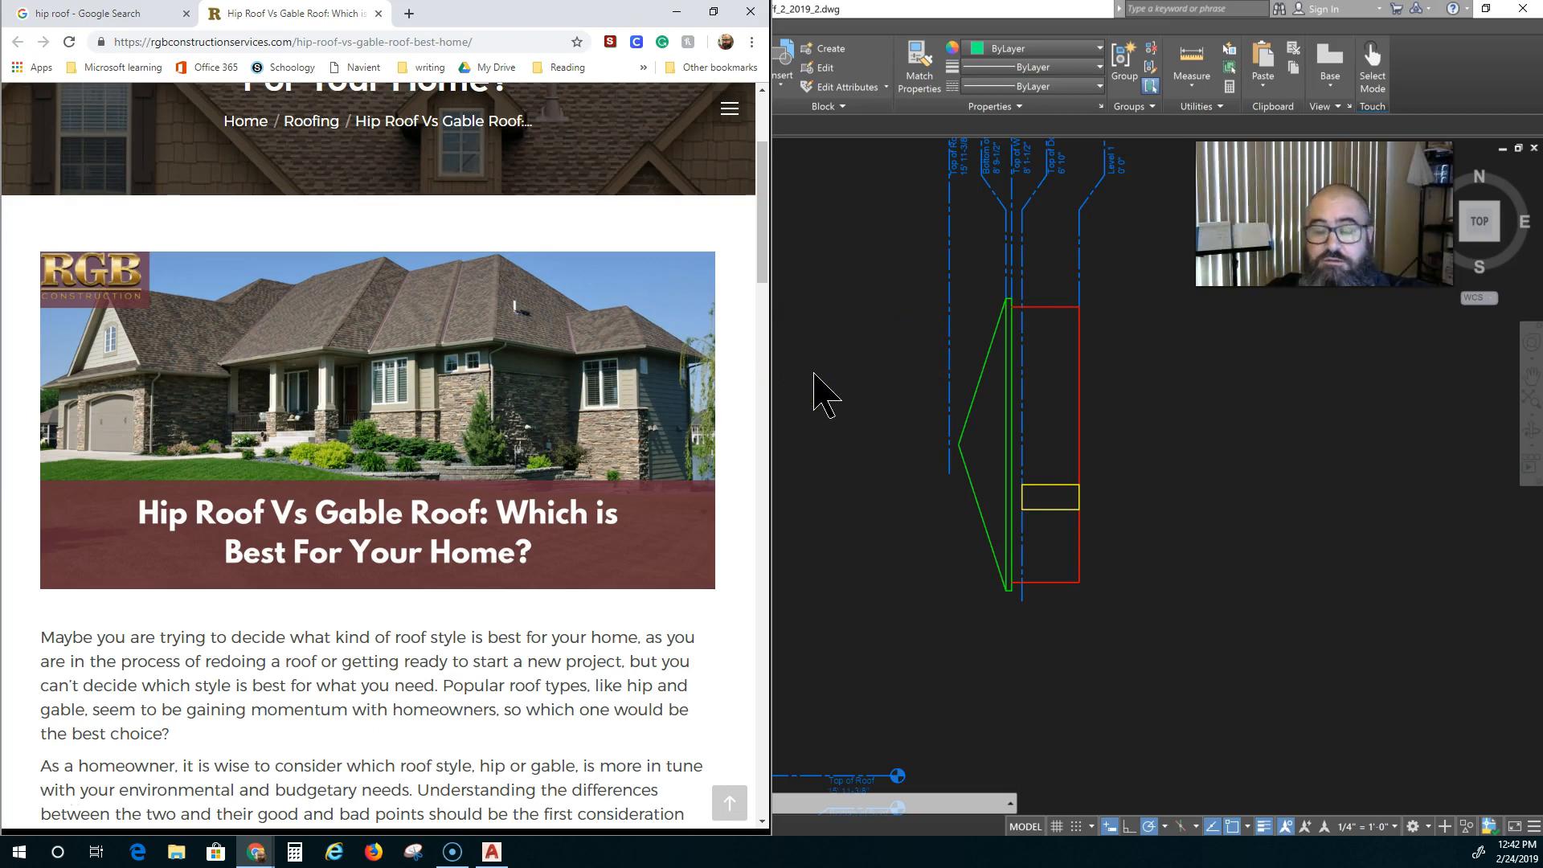
Close the browser to return to the AutoCAD drawing and make Roof Plan the current layer
{"action": "left_click", "coordinate": [750, 12]}
{"action": "scroll", "coordinate": [752, 402], "scroll_direction": "down", "scroll_amount": 5}
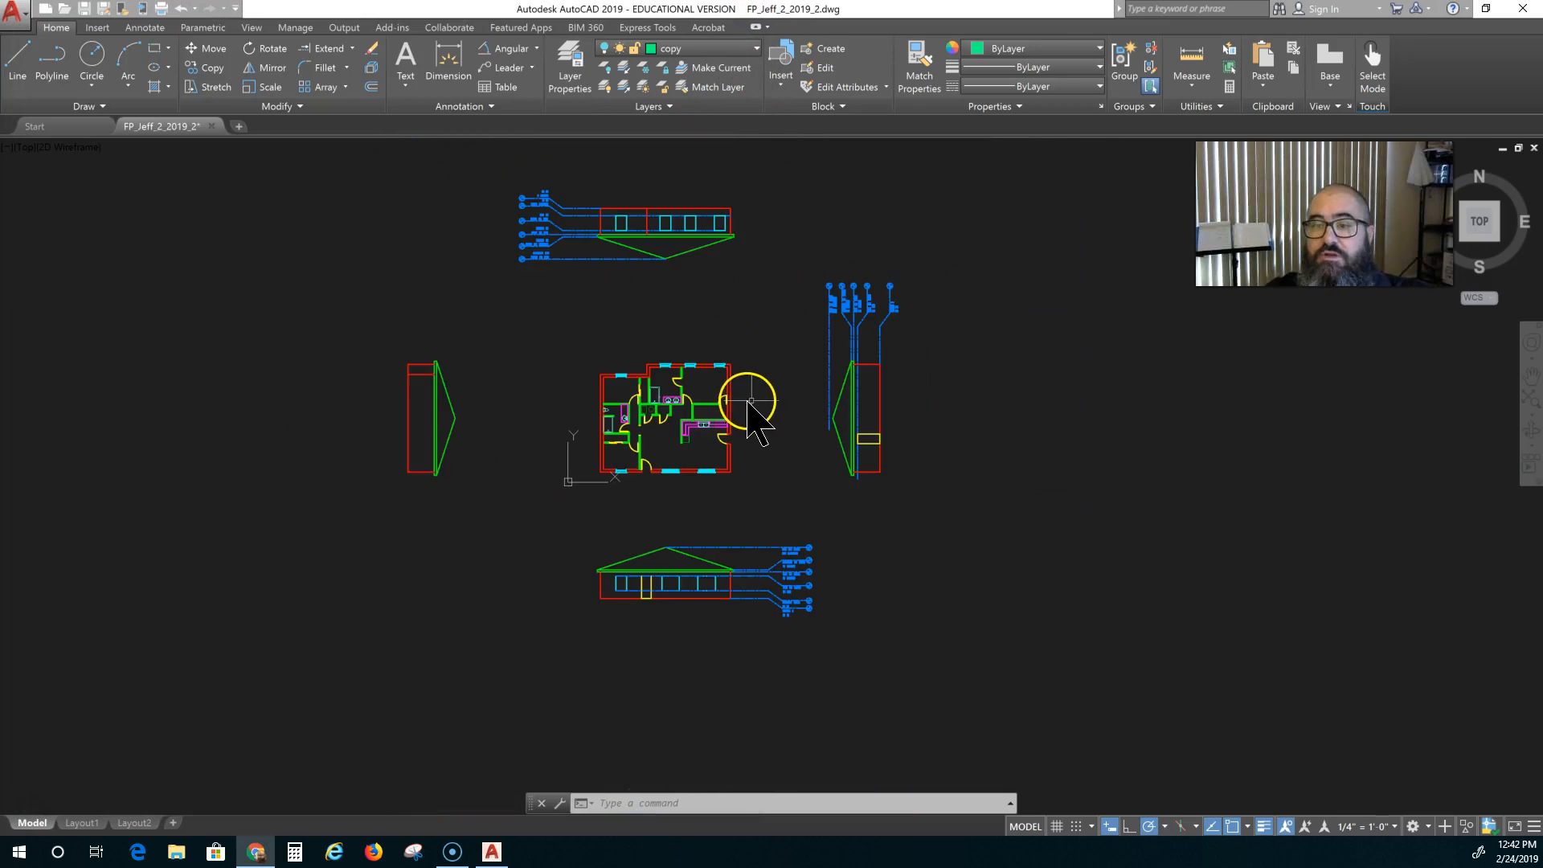
{"action": "left_click", "coordinate": [744, 363]}
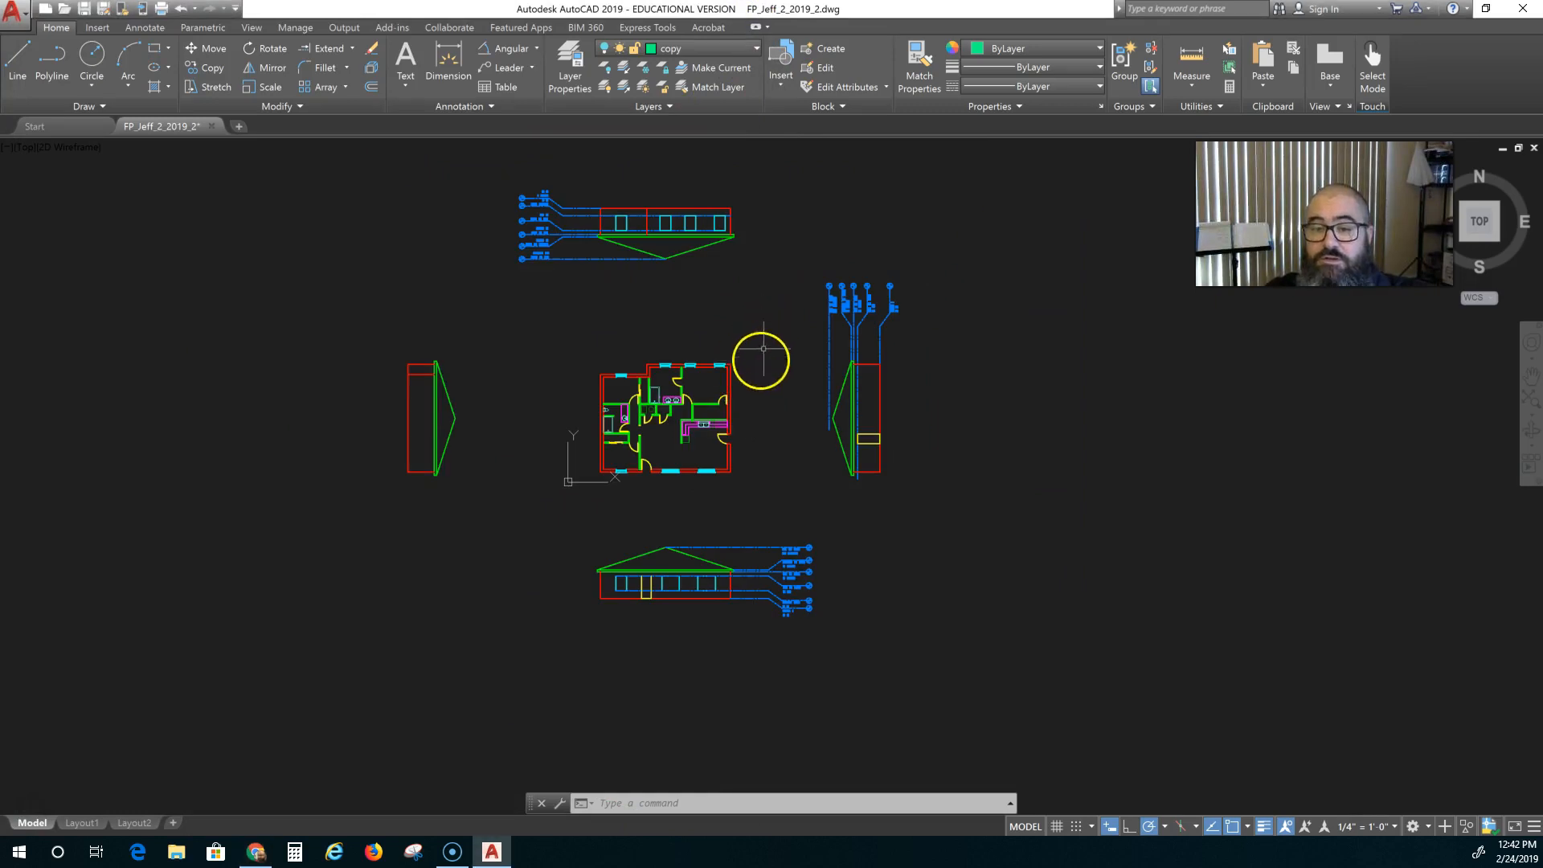
{"action": "scroll", "coordinate": [719, 482], "scroll_direction": "up", "scroll_amount": 5}
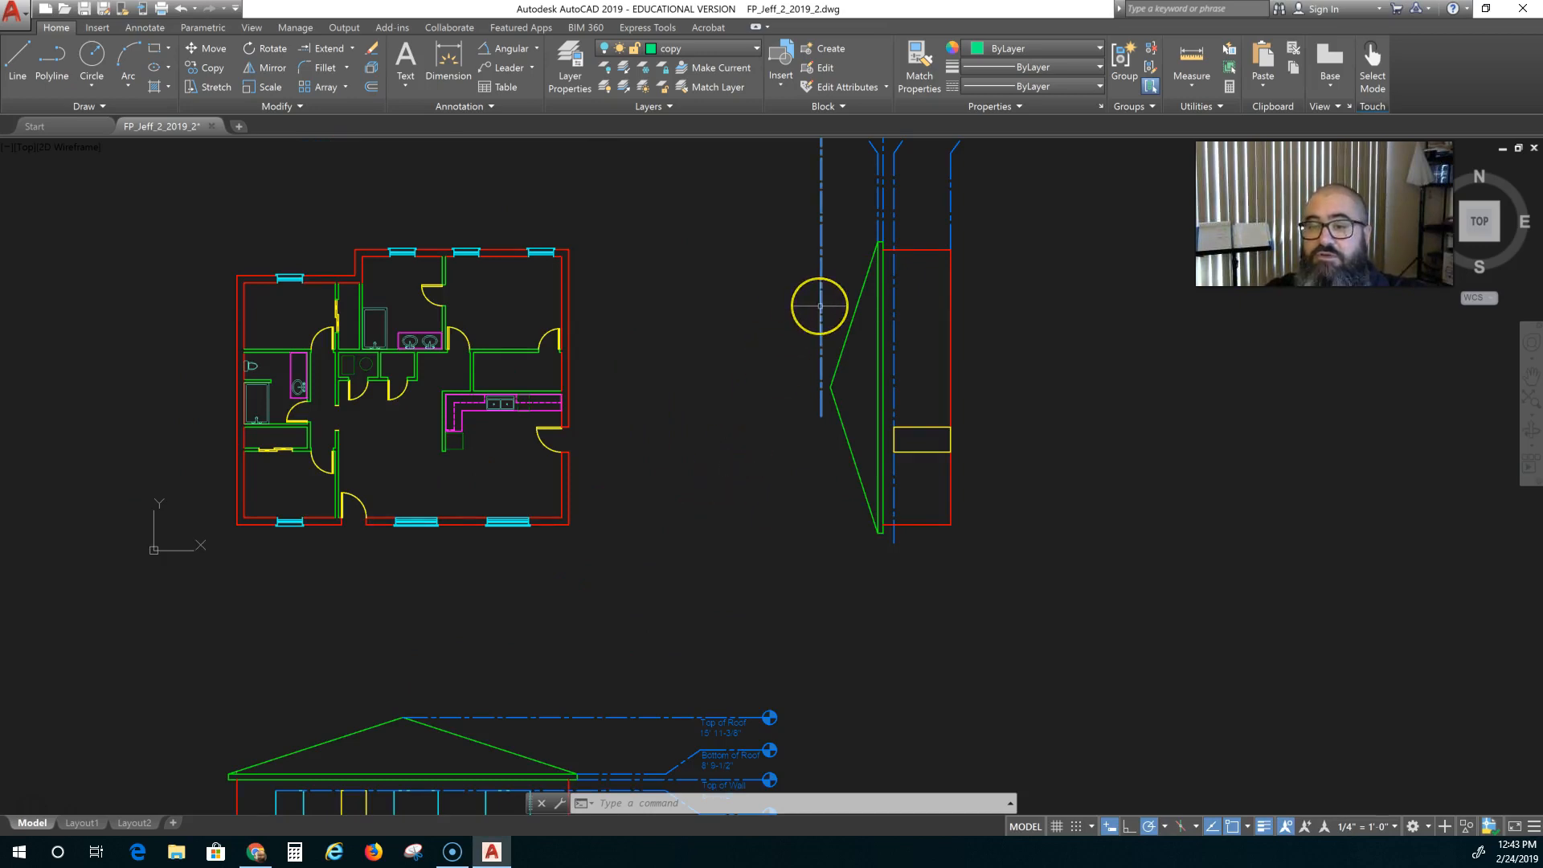
{"action": "mouse_move", "coordinate": [820, 307]}
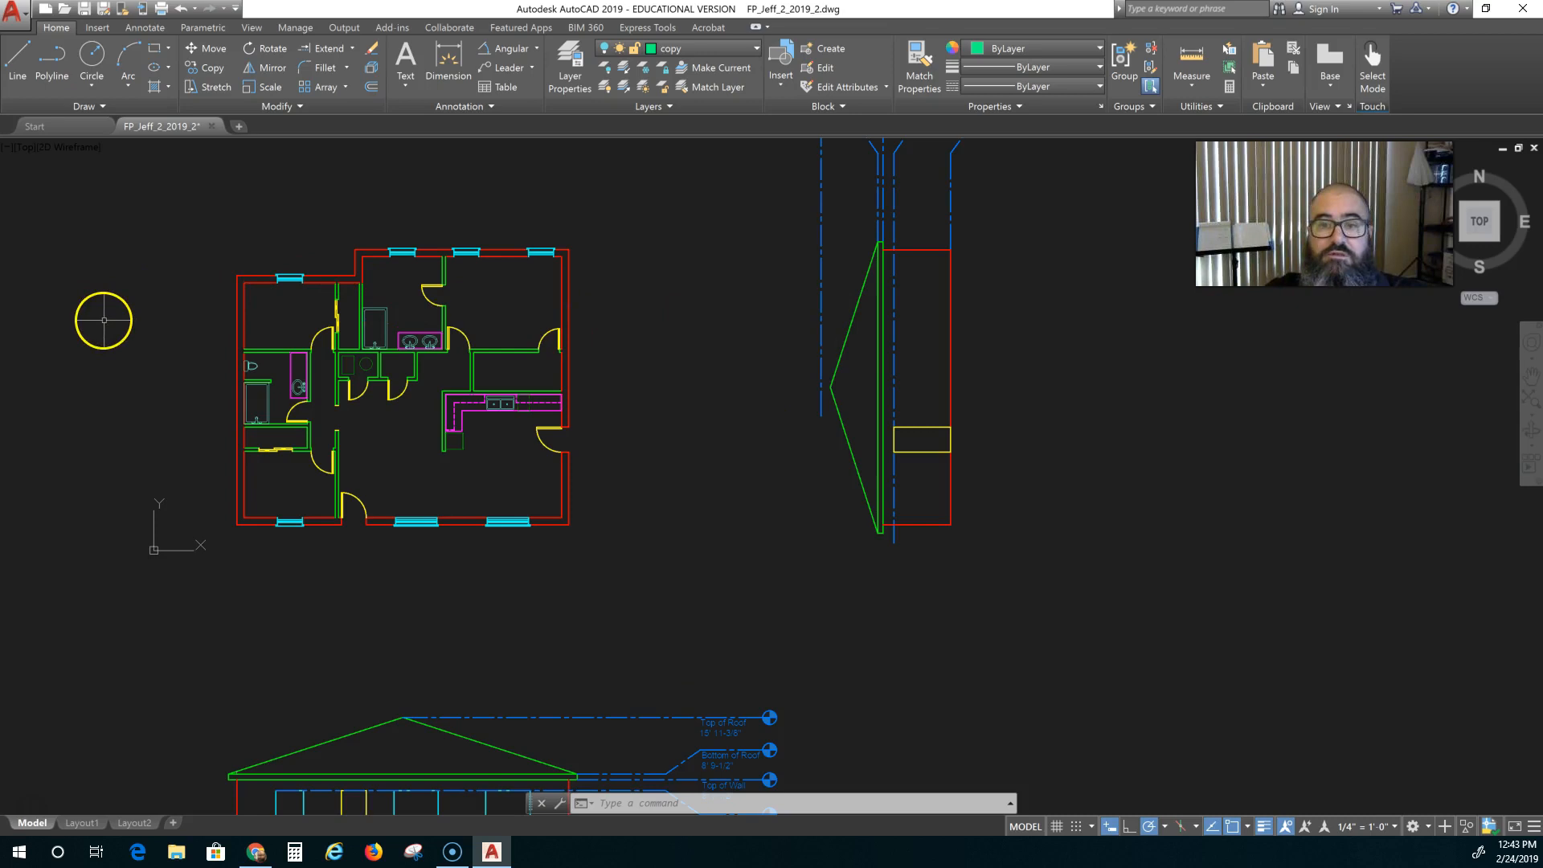
{"action": "scroll", "coordinate": [104, 320], "scroll_direction": "down", "scroll_amount": 2}
{"action": "middle_click_drag", "start_coordinate": [104, 319], "coordinate": [317, 368]}
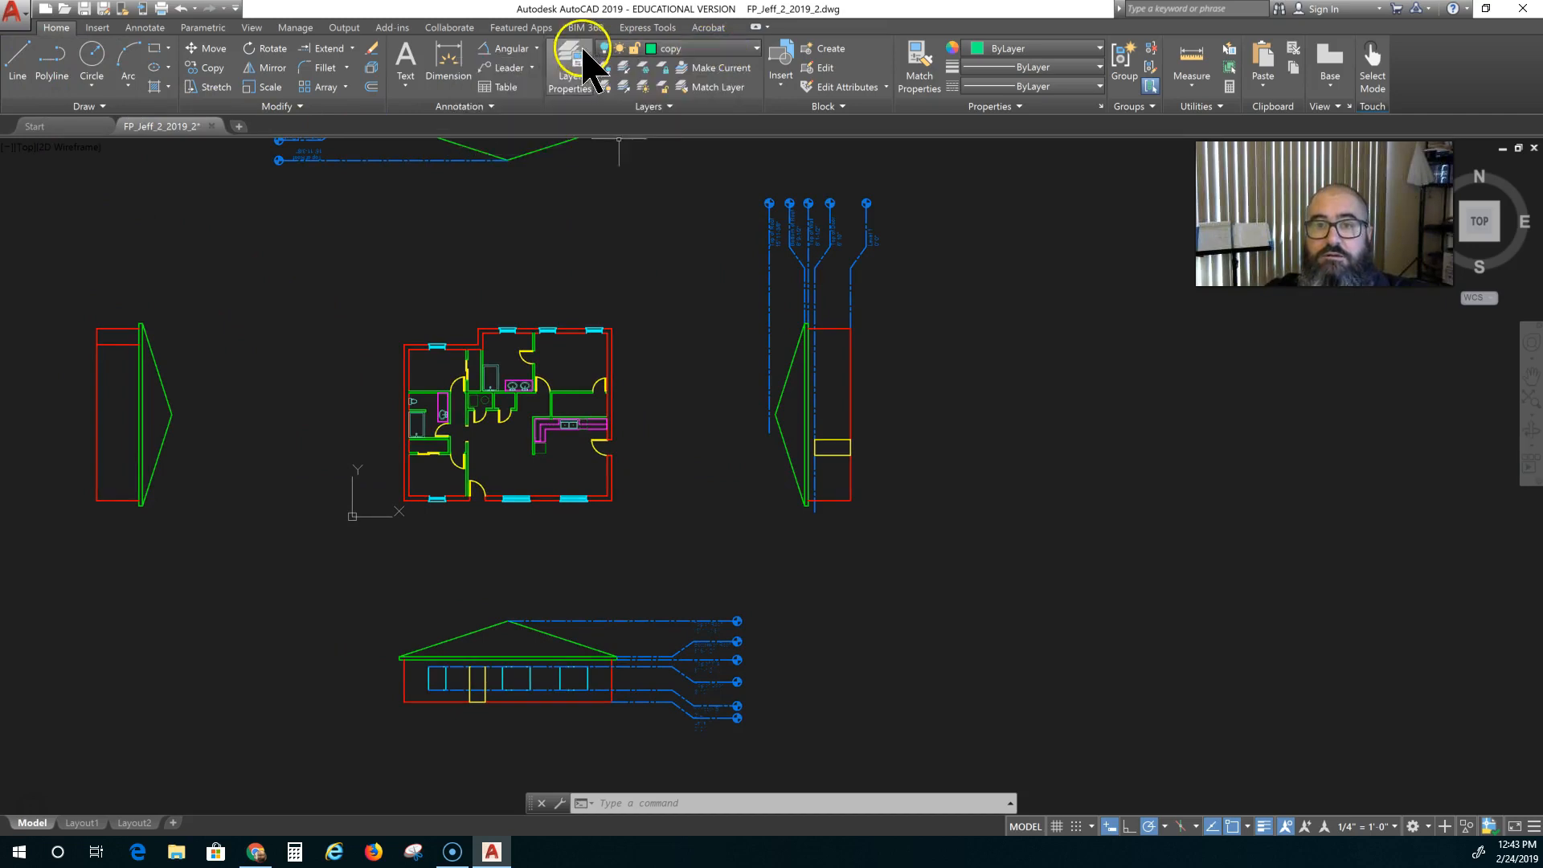
{"action": "left_click", "coordinate": [643, 50]}
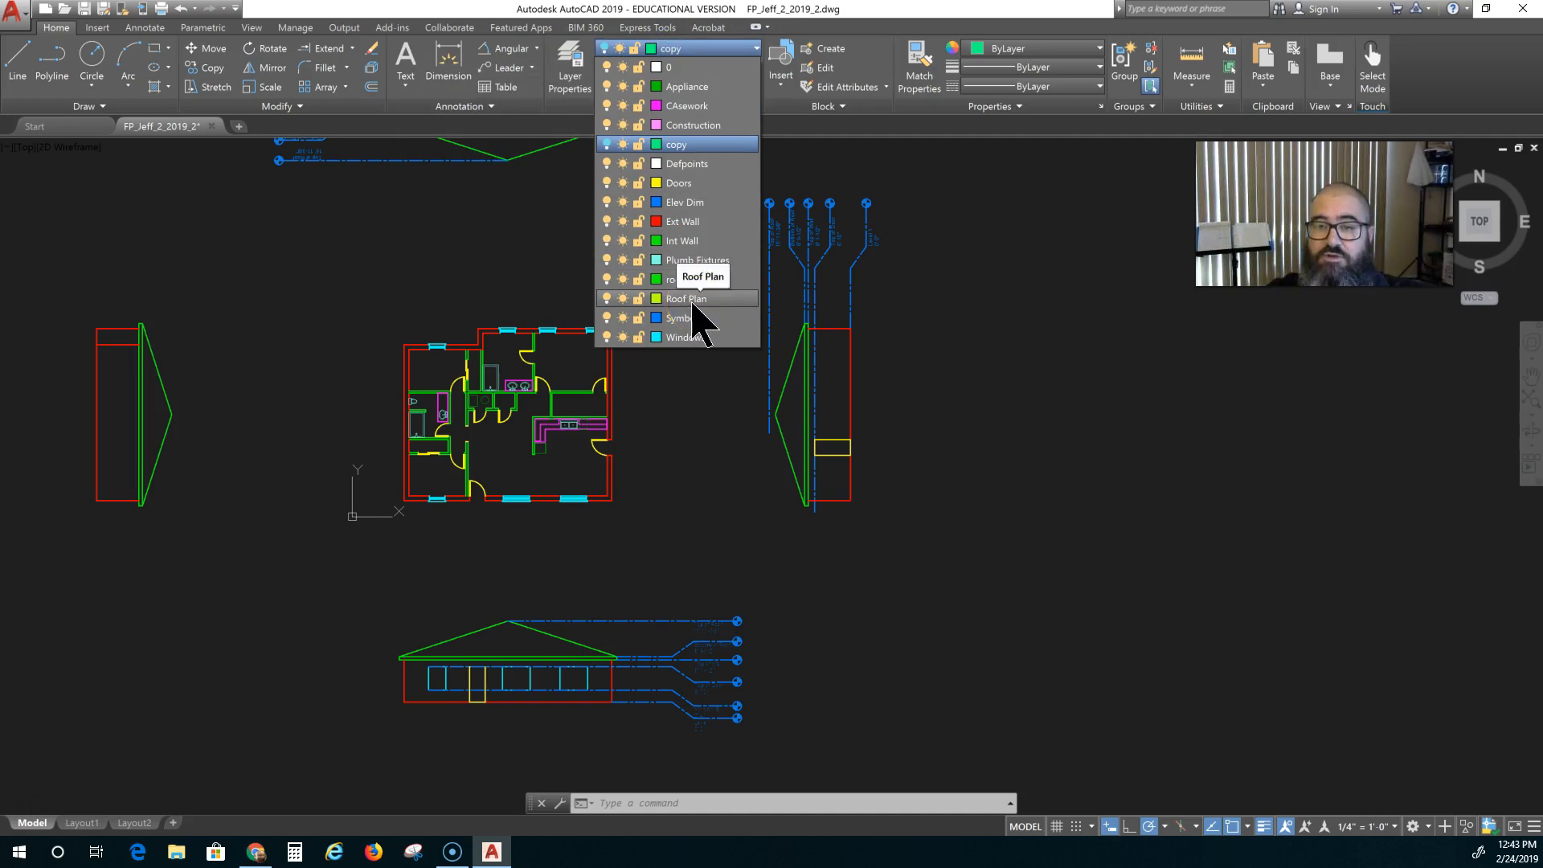
{"action": "left_click", "coordinate": [693, 304]}
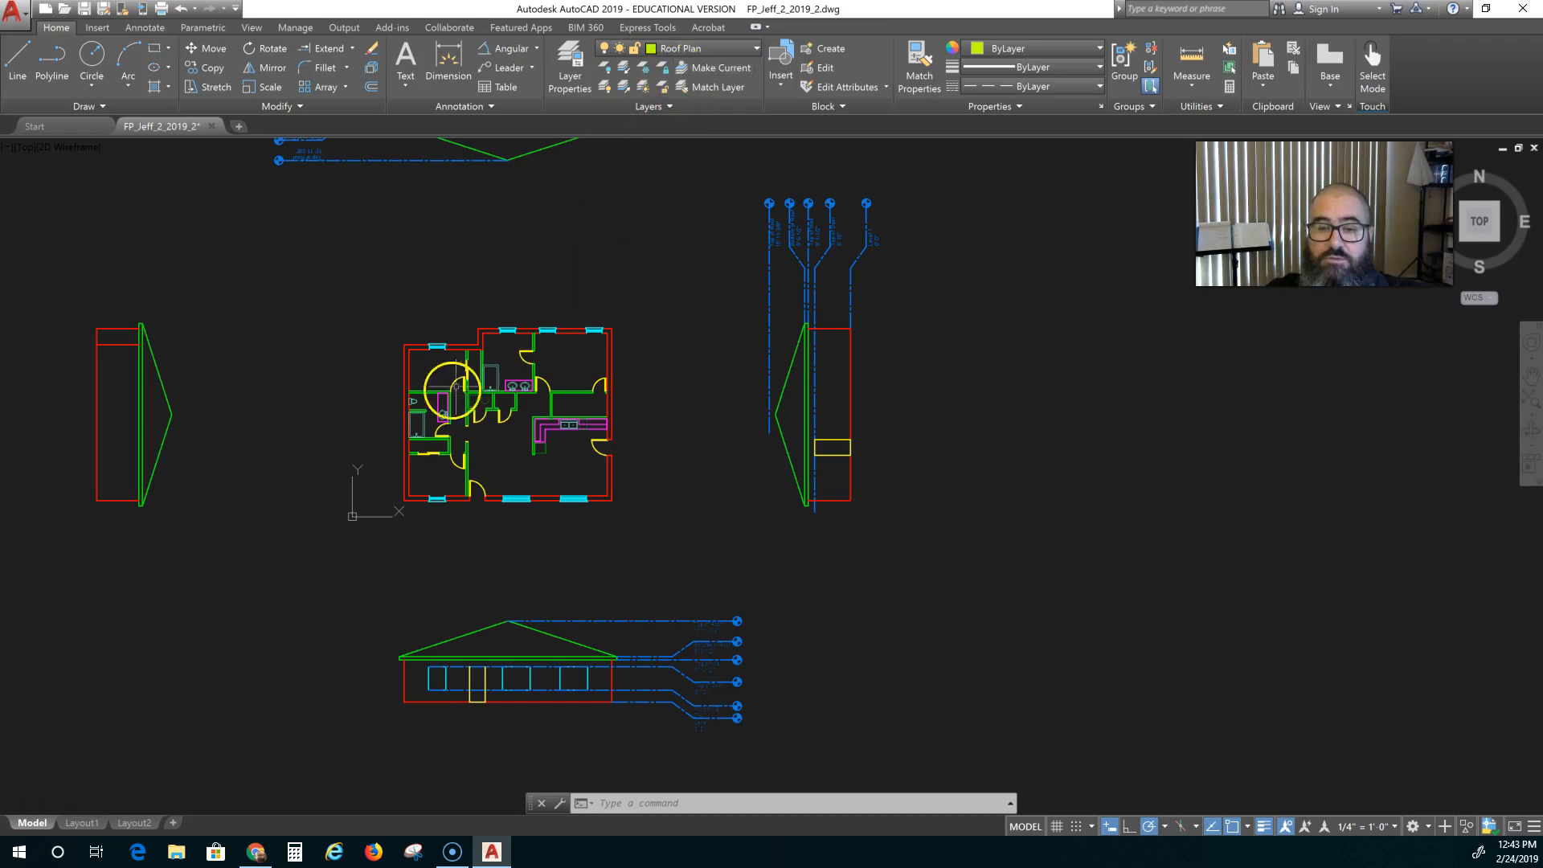
Offset the outer line of the floor plan's left exterior wall 1'-0" outward
{"action": "scroll", "coordinate": [408, 455], "scroll_direction": "up", "scroll_amount": 2}
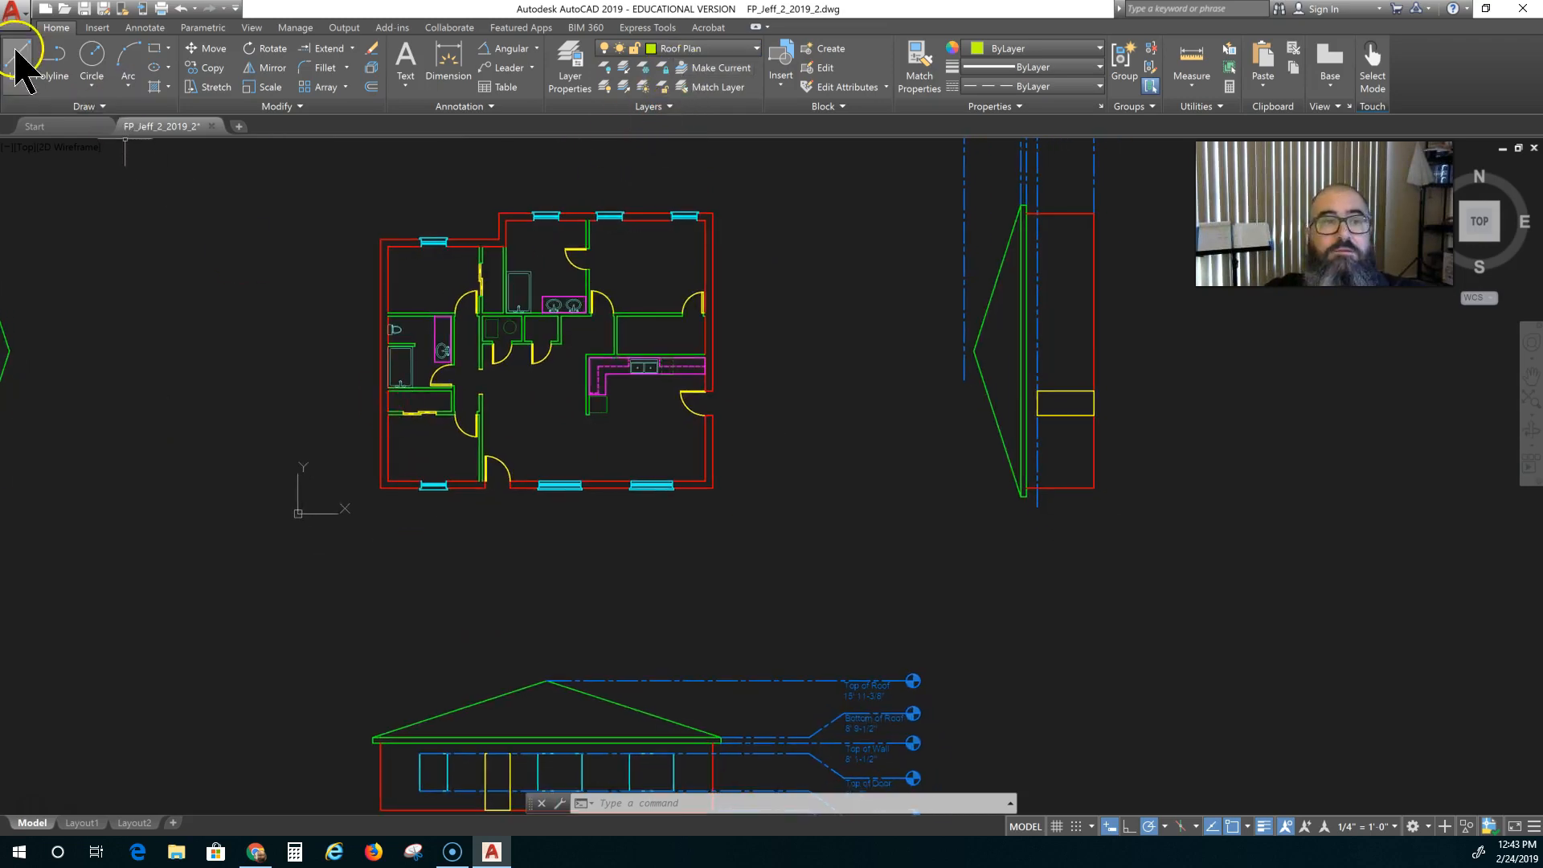
{"action": "left_click", "coordinate": [371, 87]}
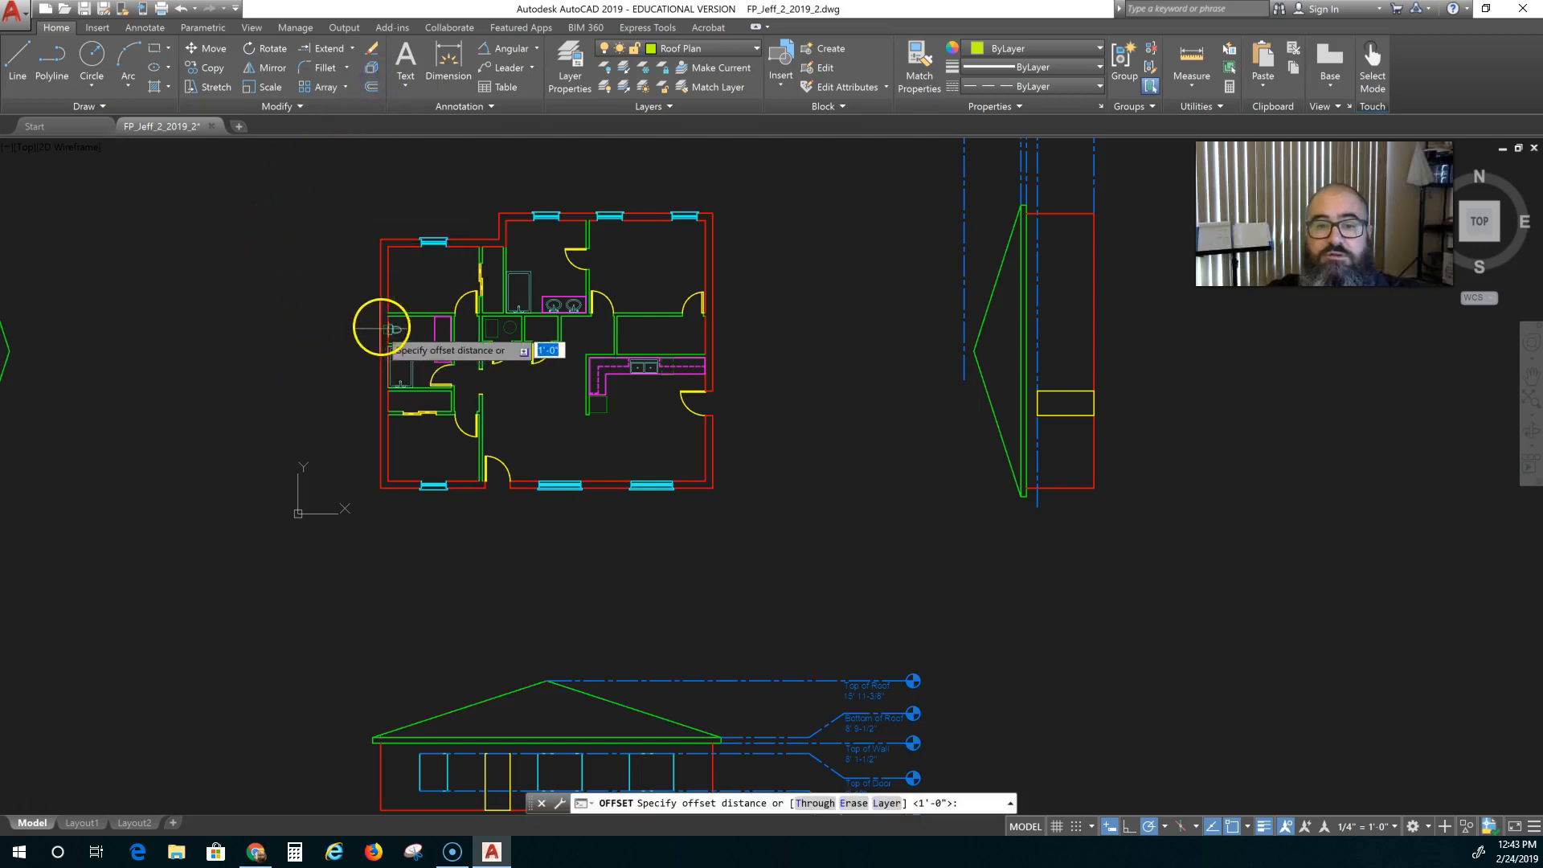
{"action": "left_click", "coordinate": [314, 350]}
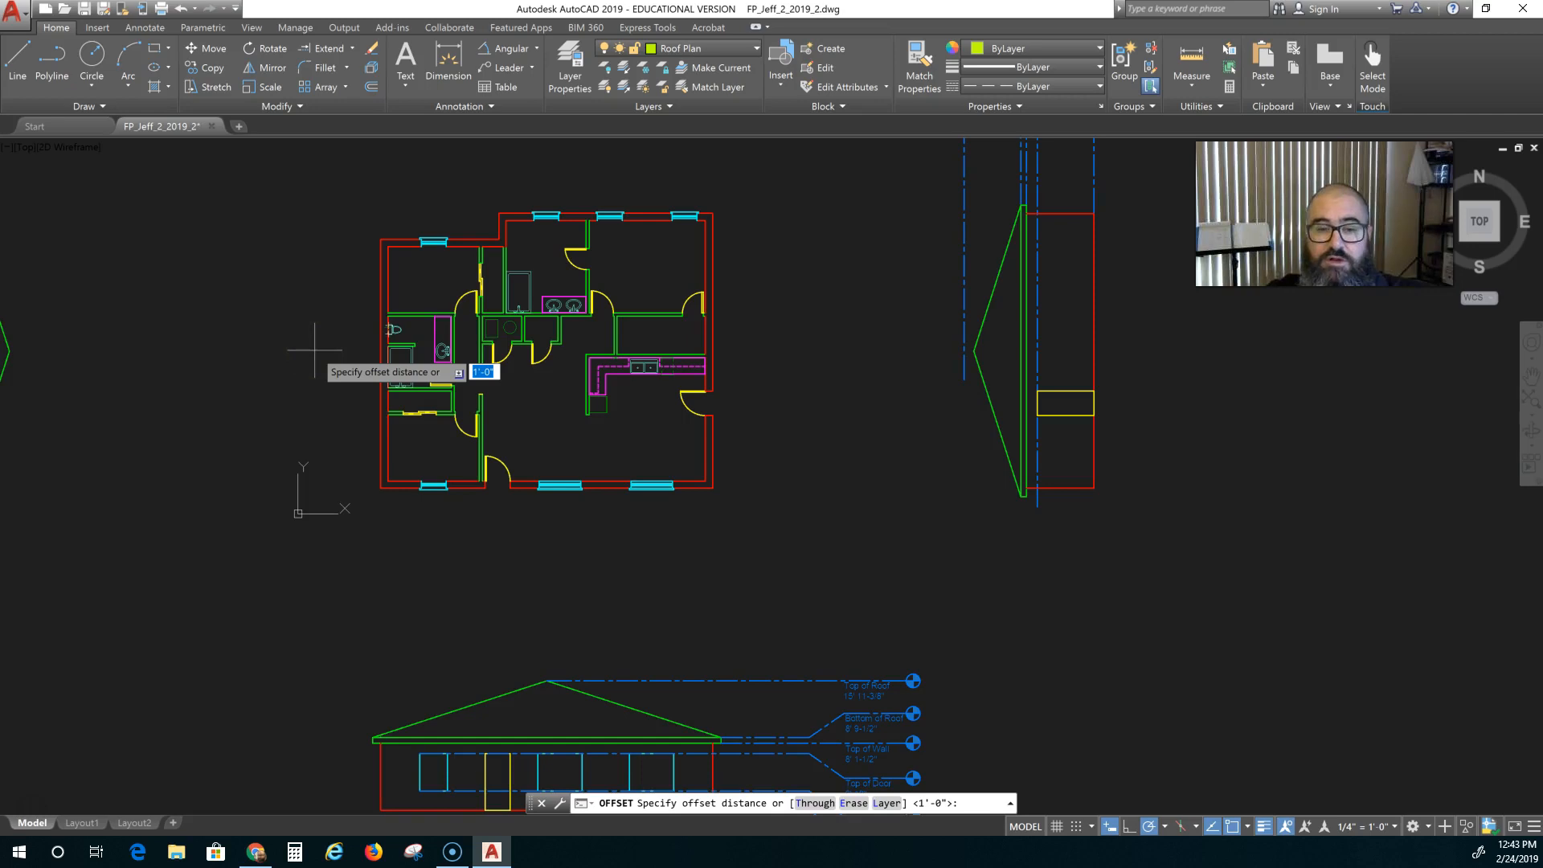
{"action": "scroll", "coordinate": [314, 350], "scroll_direction": "up", "scroll_amount": 2}
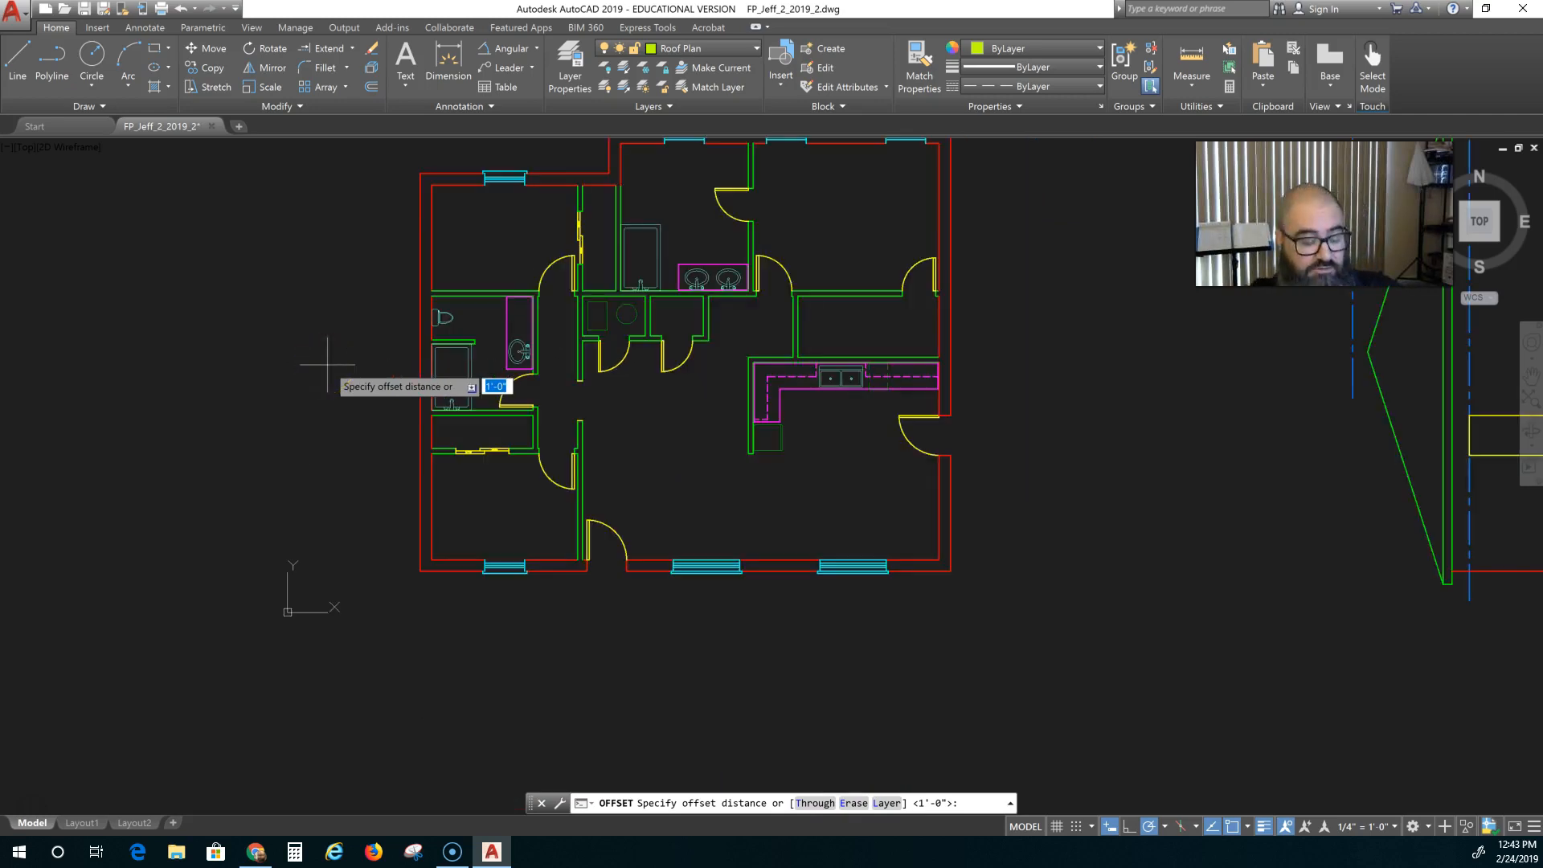
{"action": "key", "text": "Return"}
{"action": "left_click", "coordinate": [418, 436]}
{"action": "left_click", "coordinate": [403, 430]}
{"action": "middle_click_drag", "start_coordinate": [474, 282], "coordinate": [478, 501]}
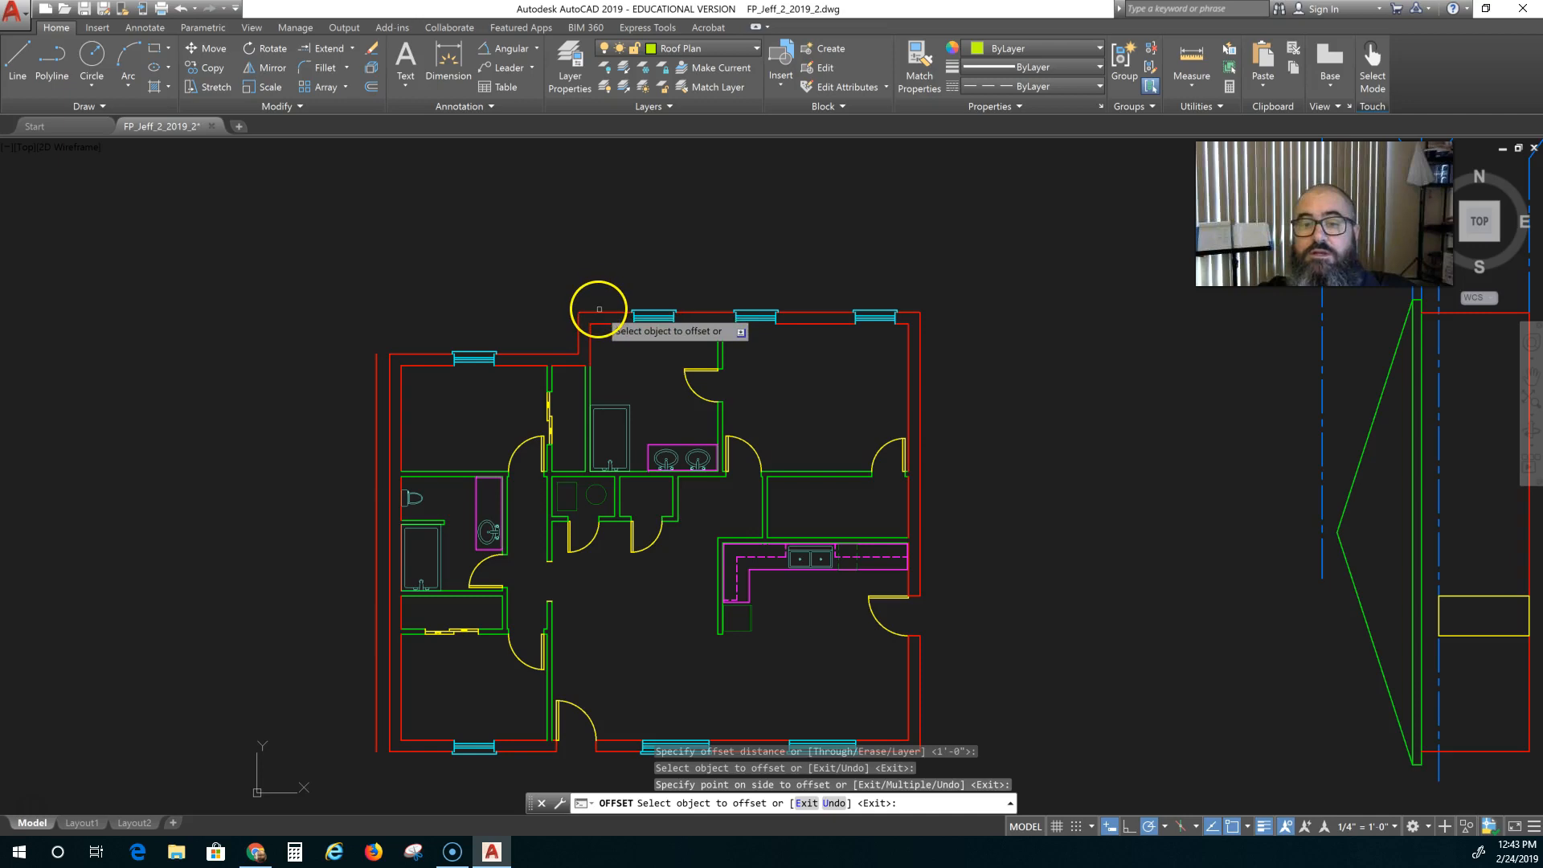
Offset the outer lines of the upper, right and lower exterior walls outward by the same 1'-0" overhang
{"action": "left_click", "coordinate": [599, 311]}
{"action": "left_click", "coordinate": [603, 277]}
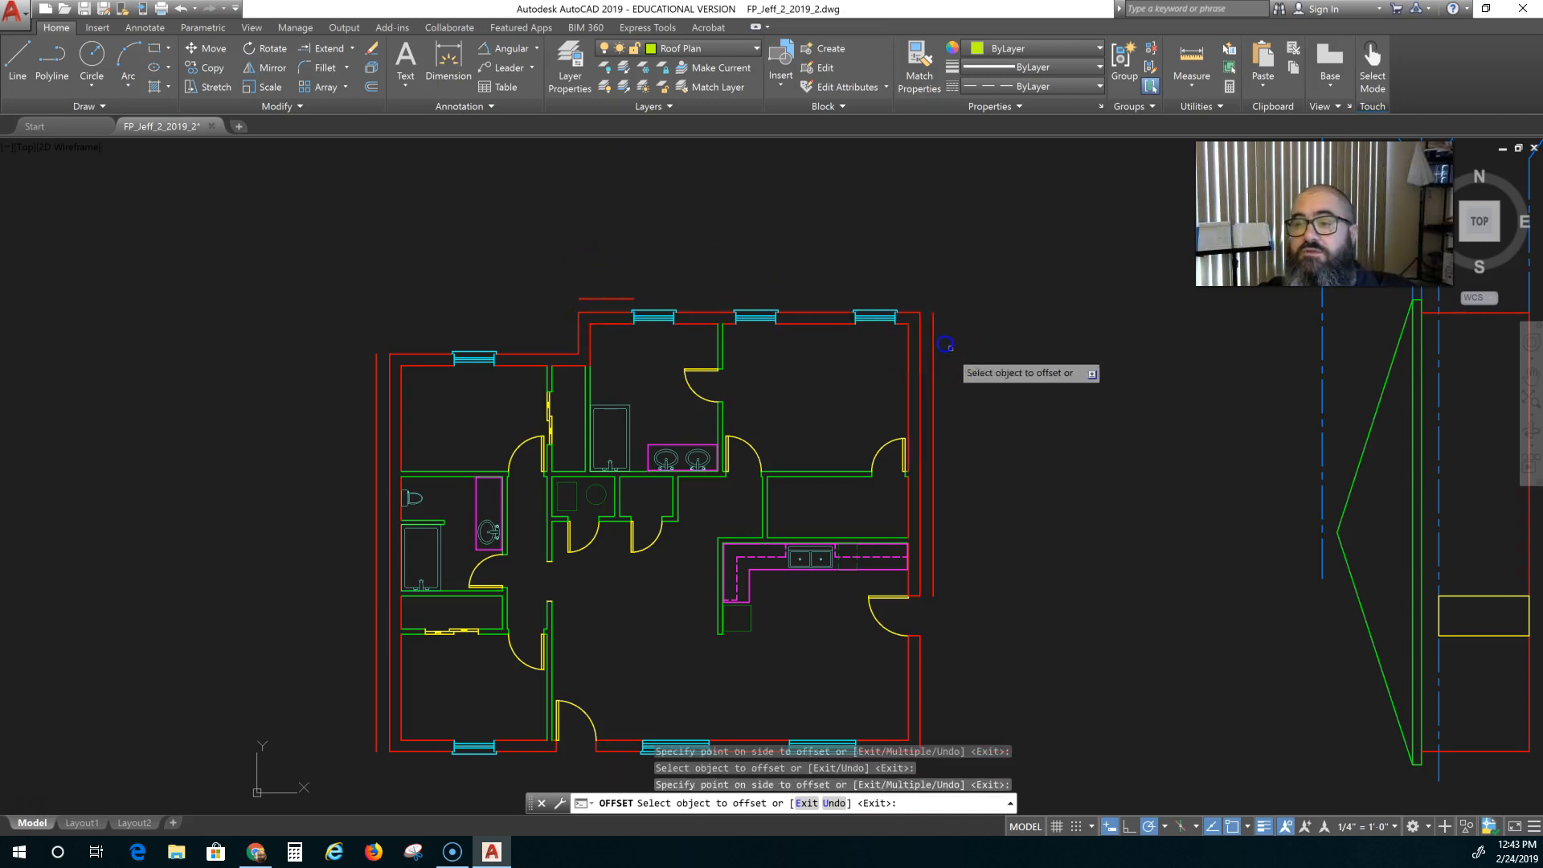
{"action": "middle_click_drag", "start_coordinate": [903, 611], "coordinate": [807, 398]}
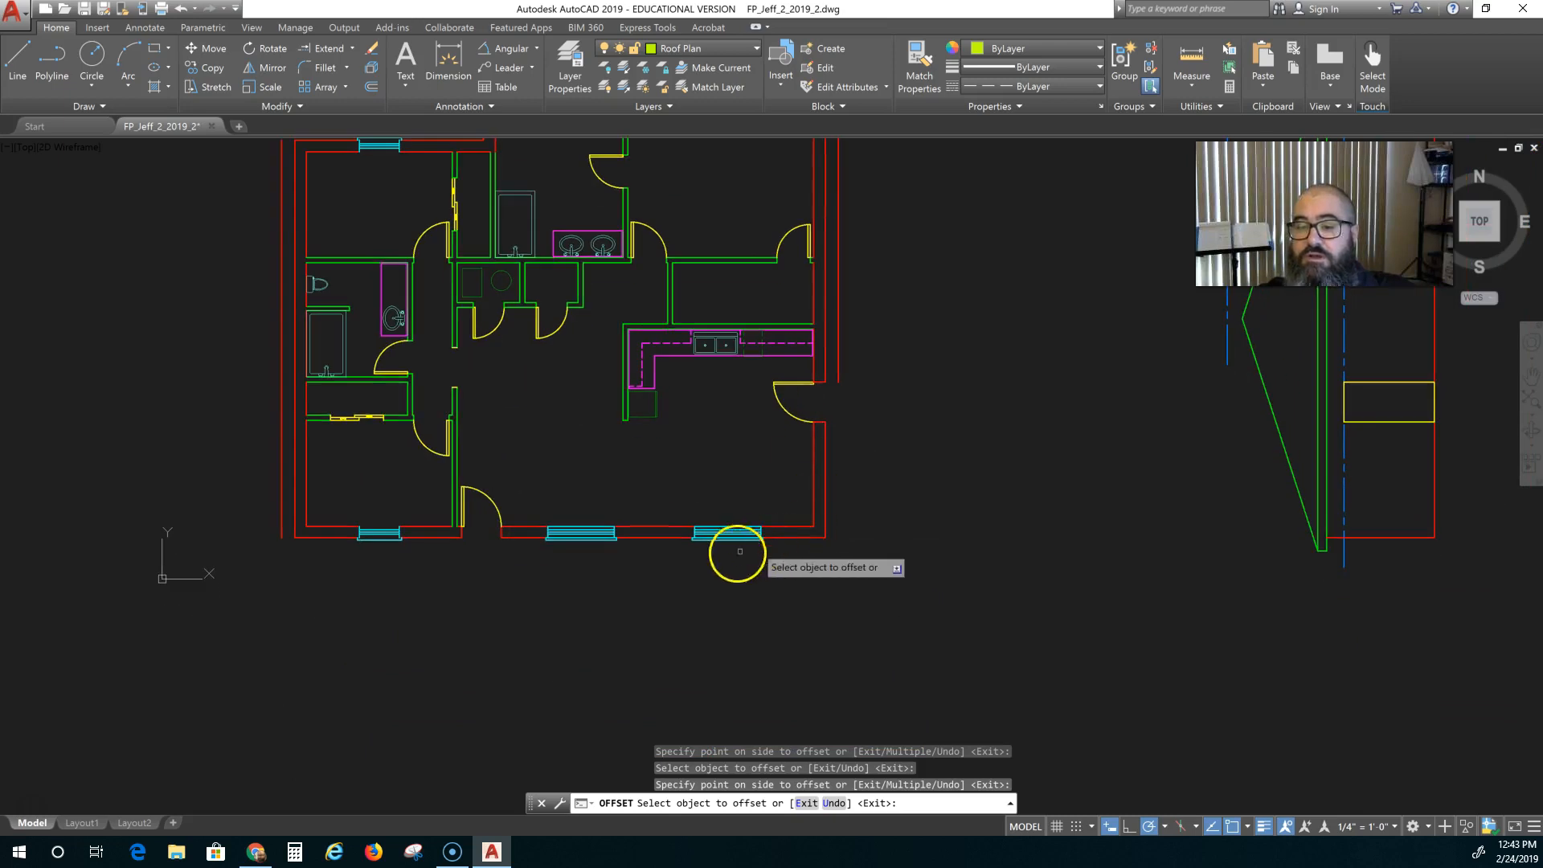
{"action": "left_click", "coordinate": [782, 540]}
{"action": "left_click", "coordinate": [785, 571]}
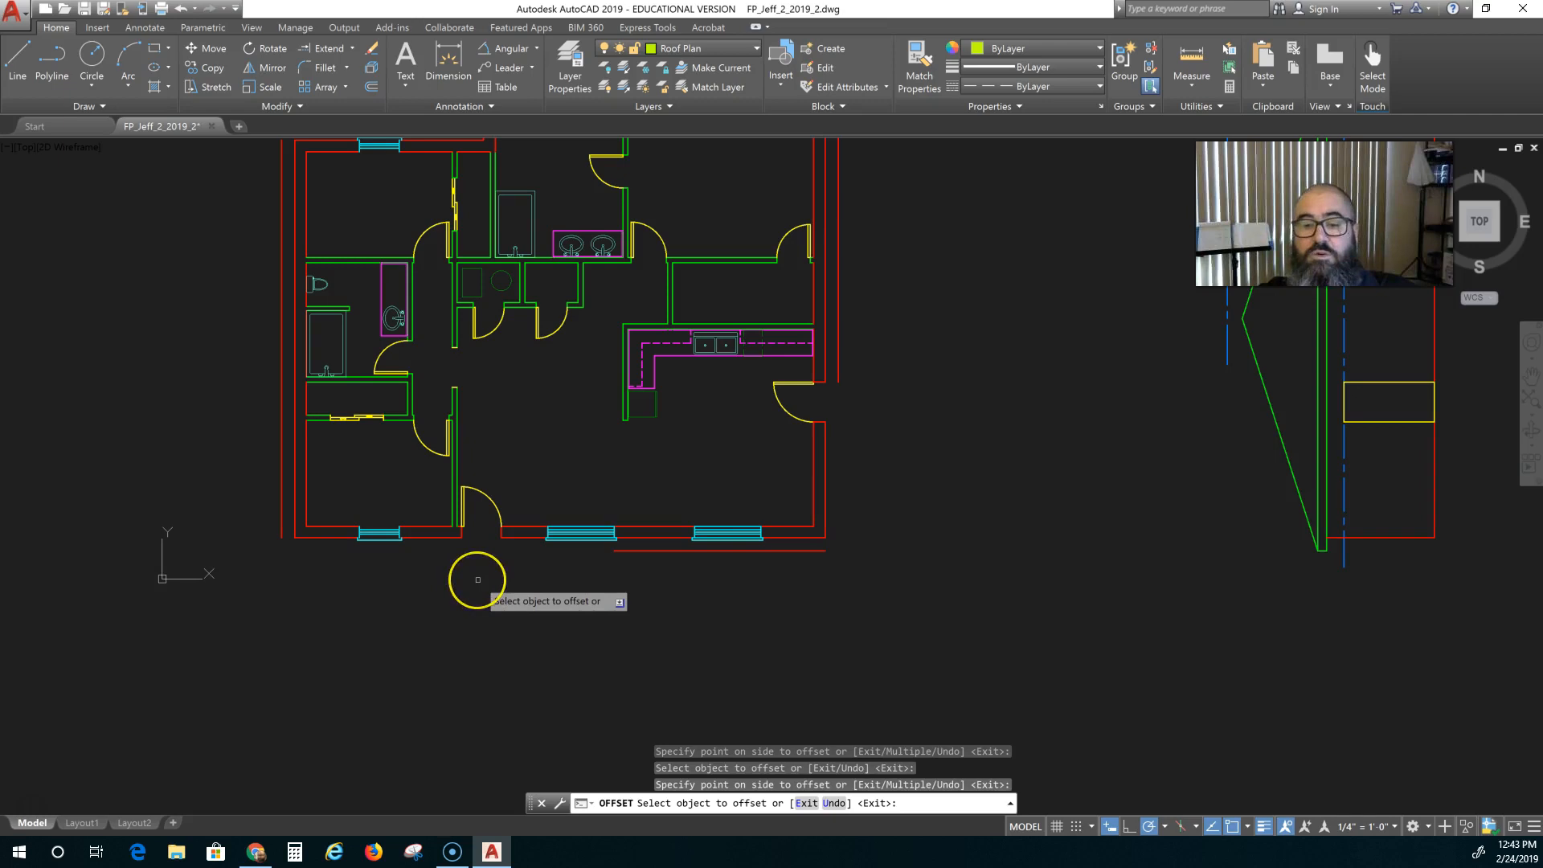
{"action": "scroll", "coordinate": [482, 578], "scroll_direction": "down", "scroll_amount": 1}
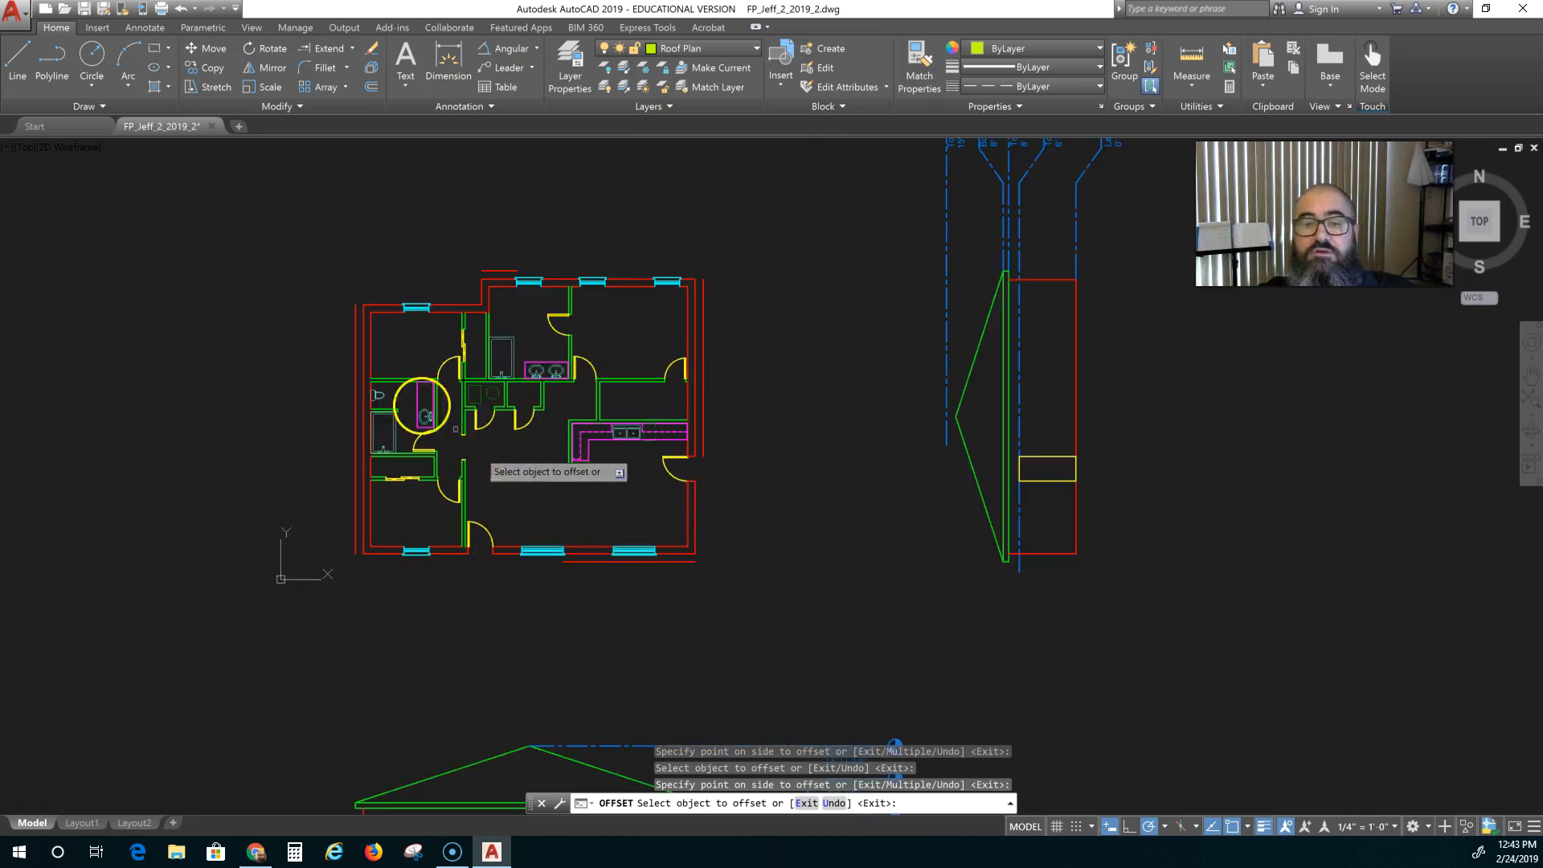
{"action": "key", "text": "Escape"}
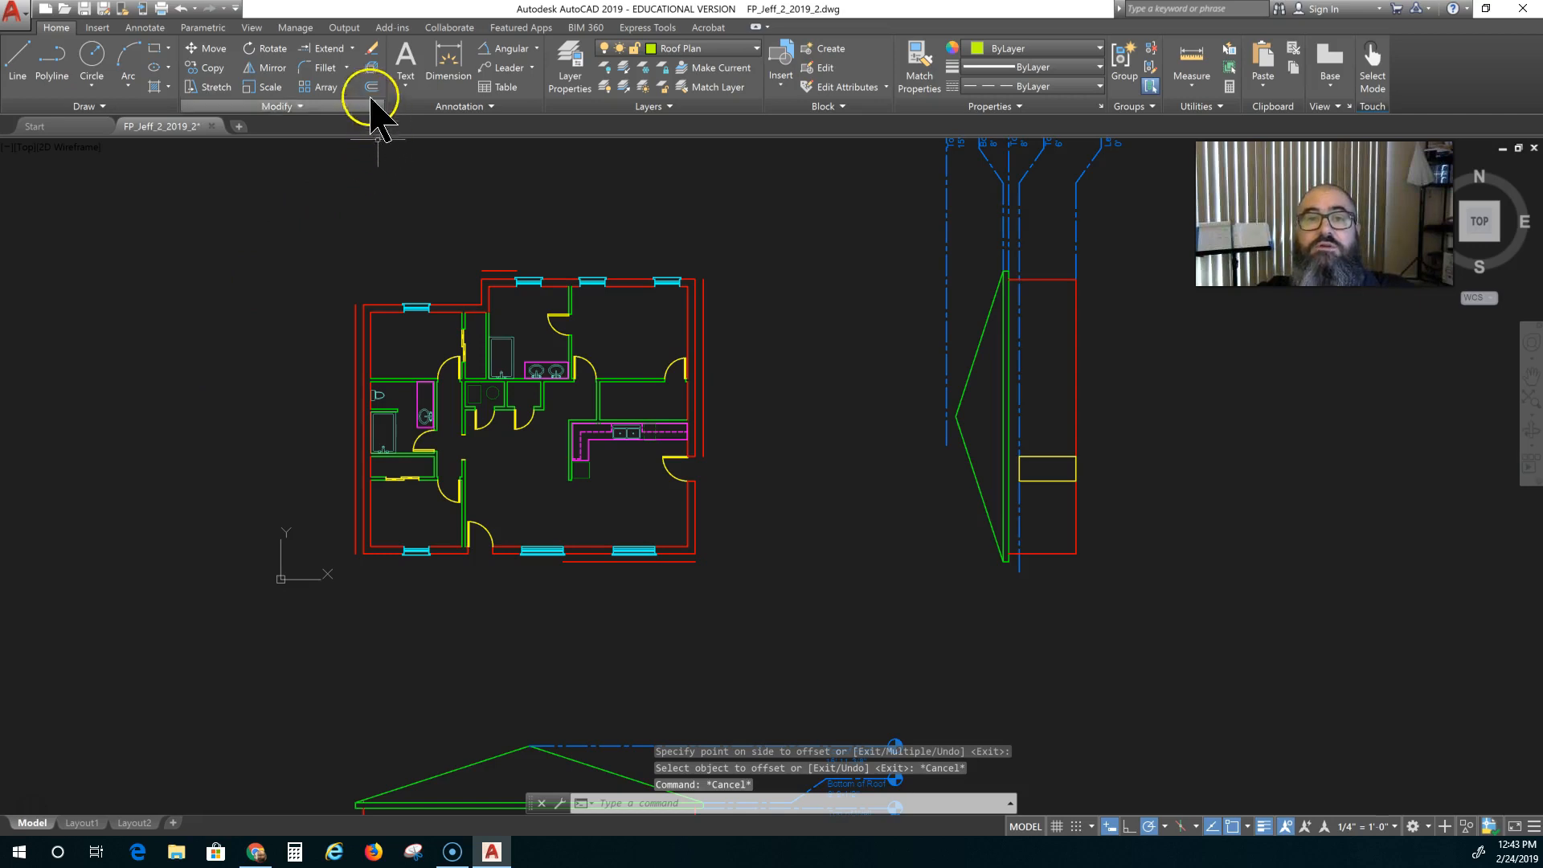
Fillet the offset overhang lines together at the upper-left and lower-right corners of the house
{"action": "left_click", "coordinate": [323, 67]}
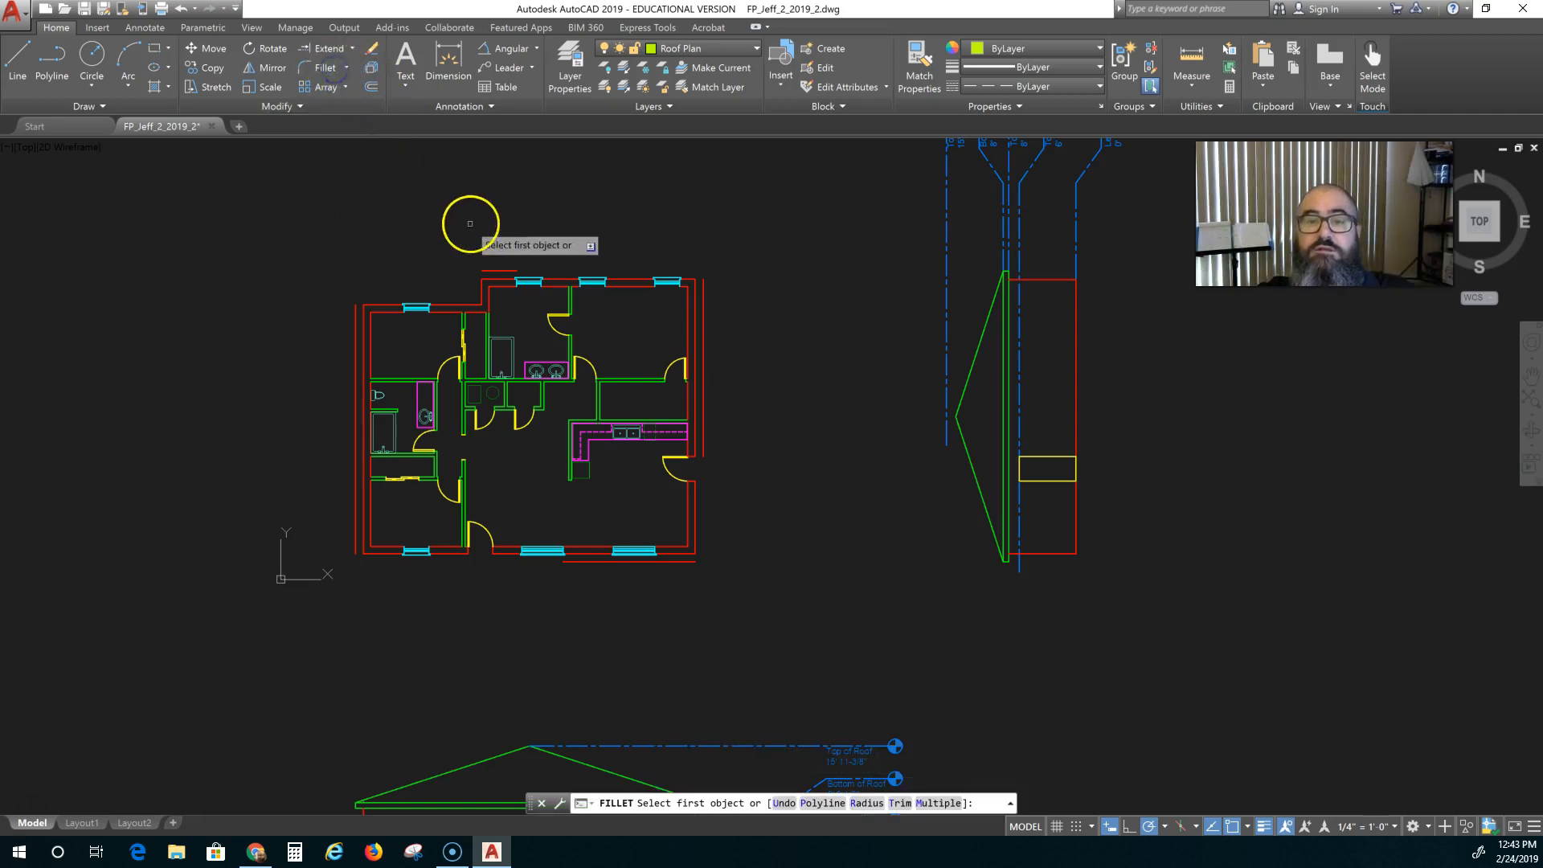
{"action": "left_click", "coordinate": [485, 271]}
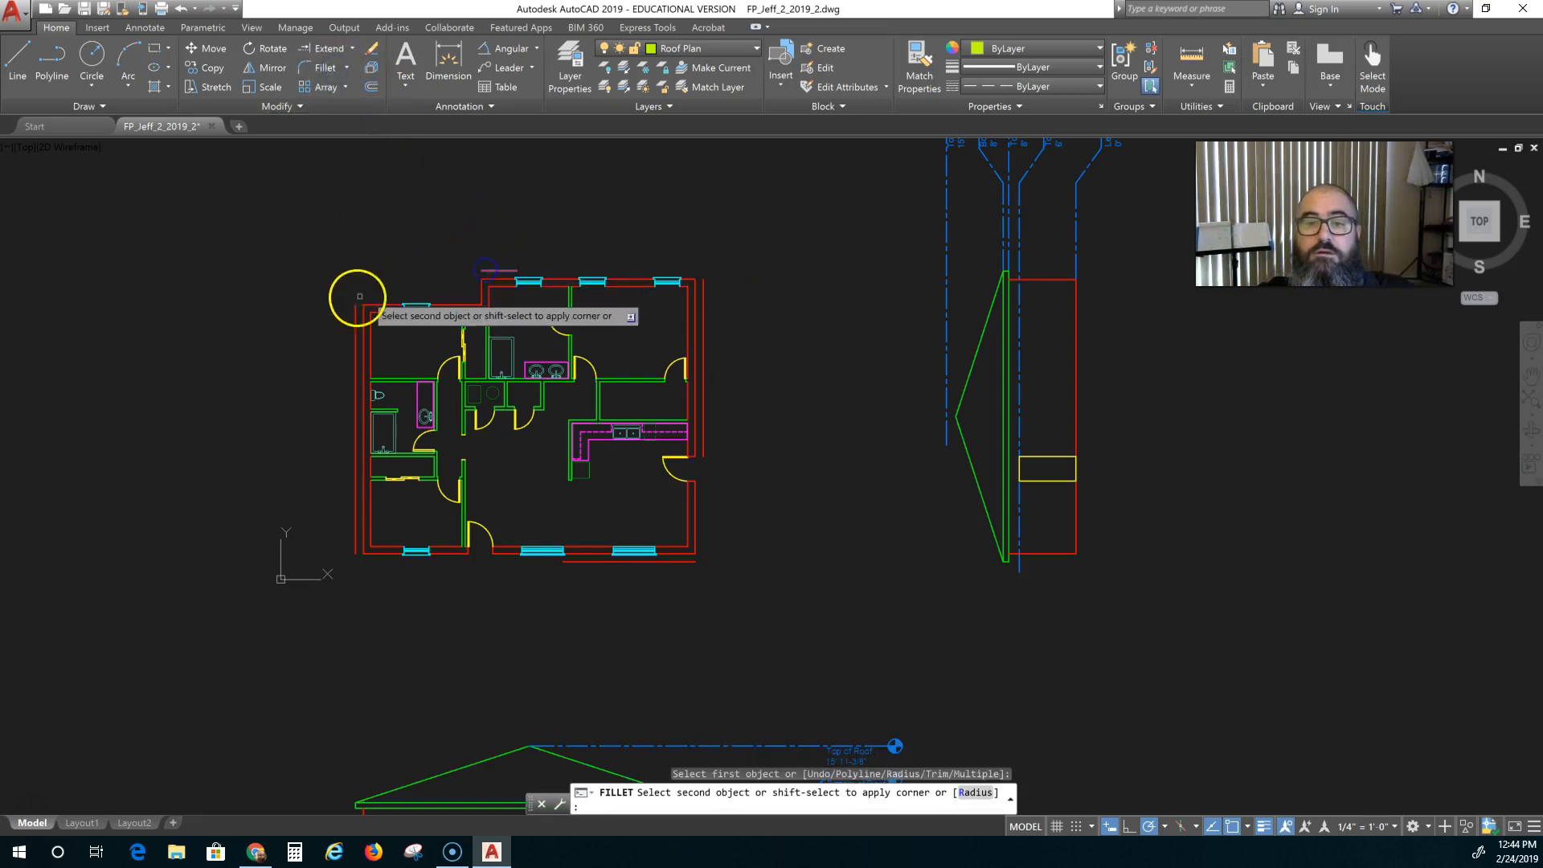
{"action": "left_click", "coordinate": [355, 319]}
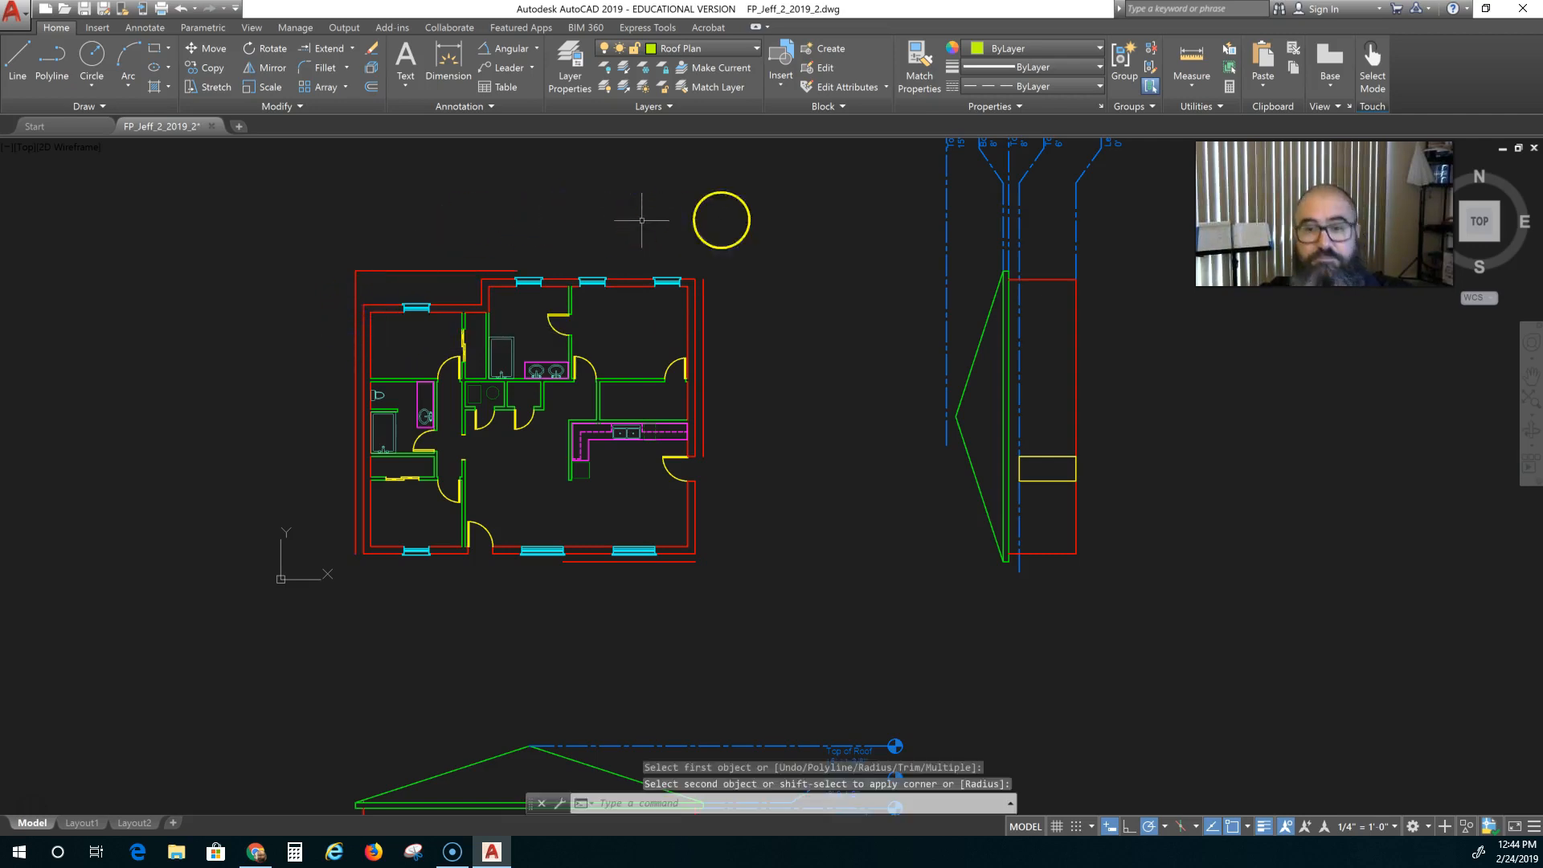
{"action": "key", "text": "Return"}
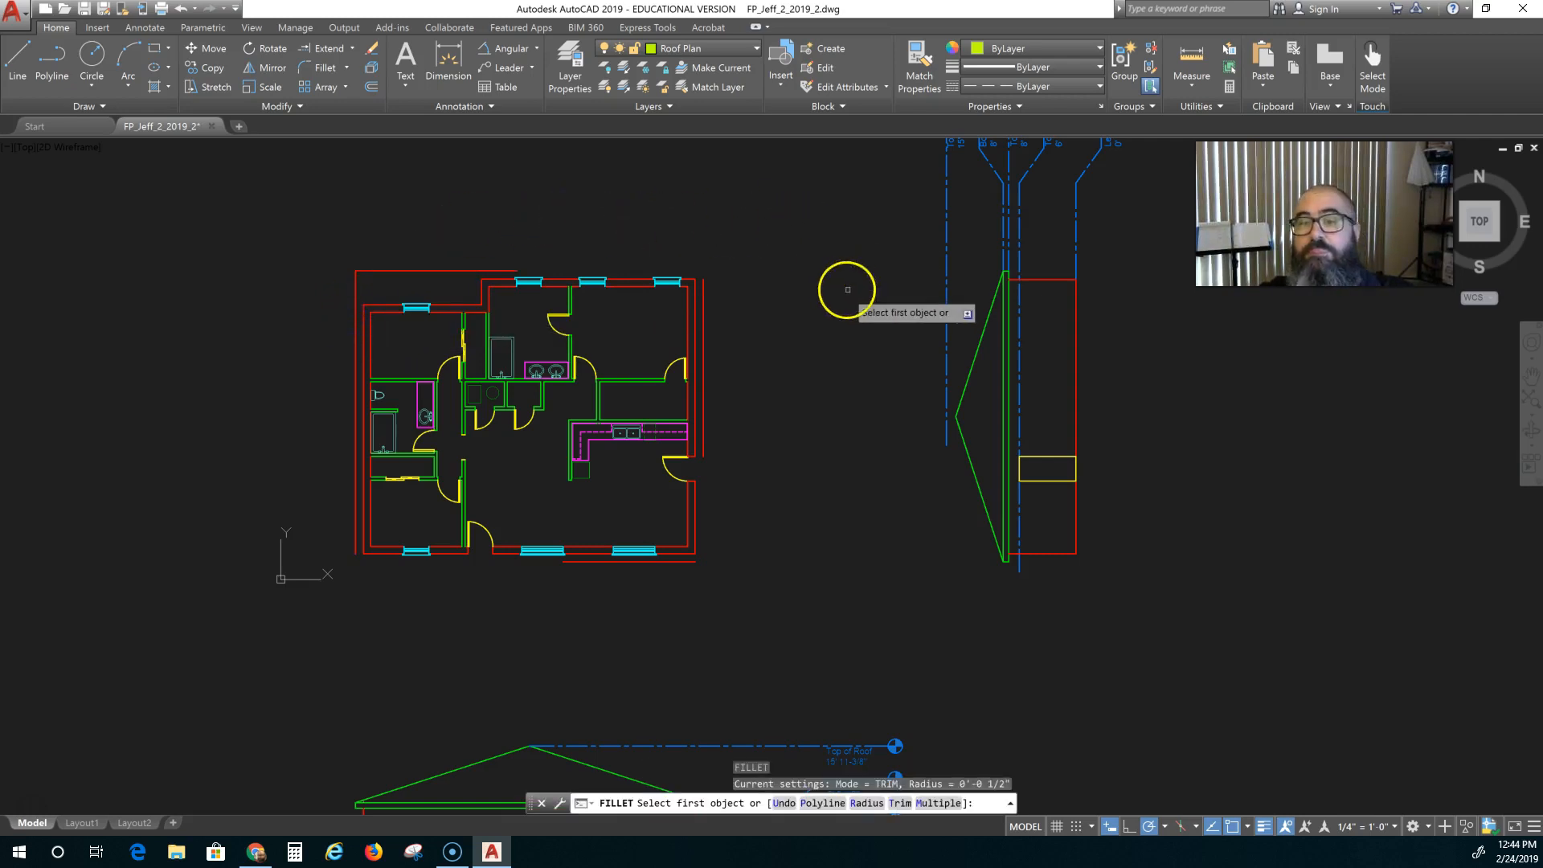
{"action": "left_click", "coordinate": [704, 297]}
{"action": "left_click", "coordinate": [697, 513]}
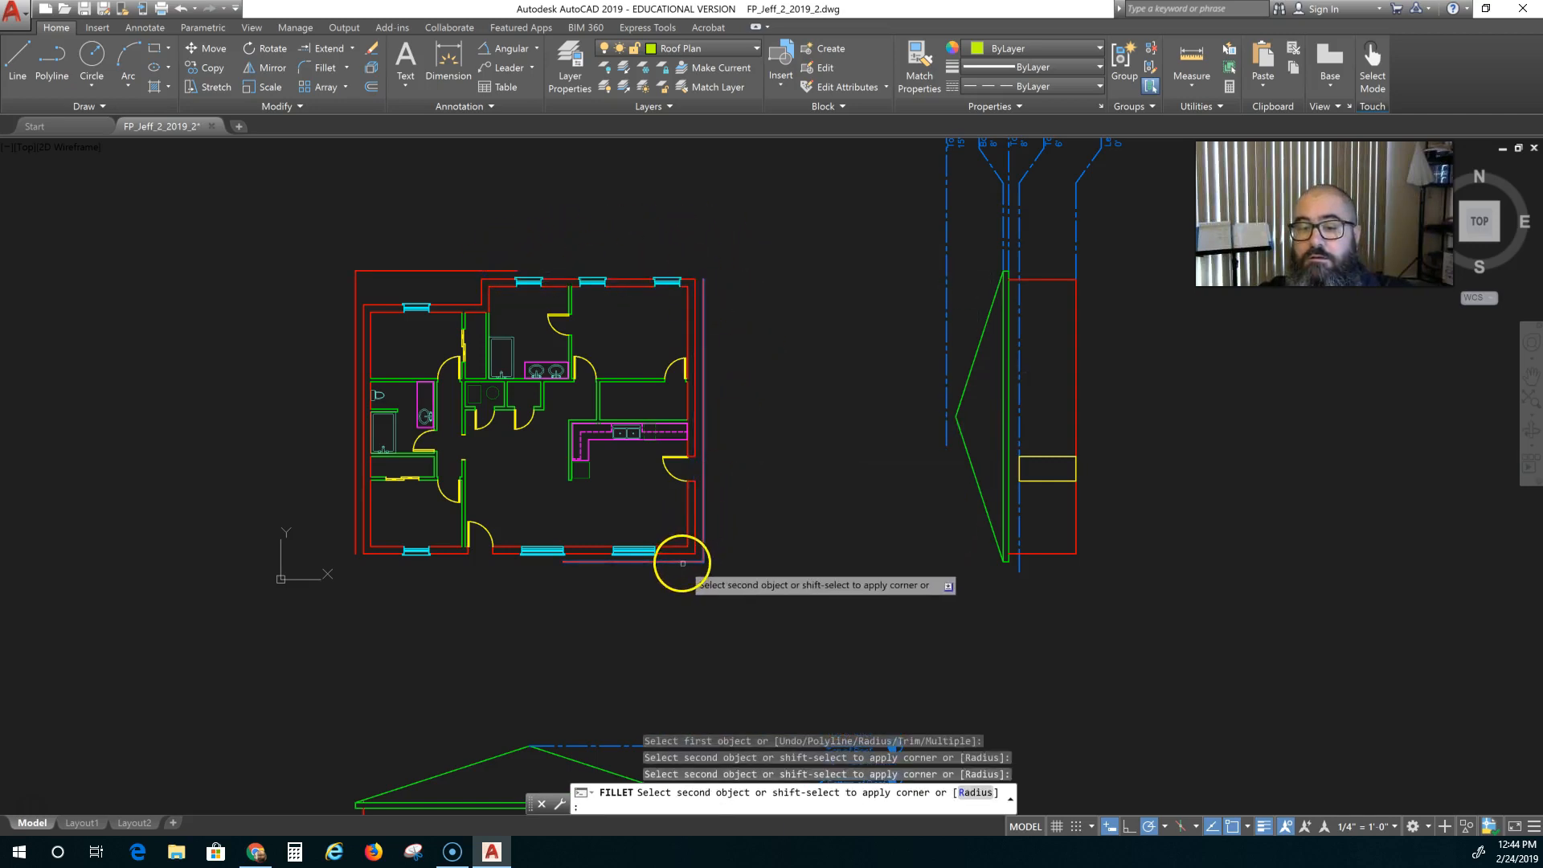
{"action": "left_click", "coordinate": [683, 563]}
Fillet the remaining lower-left and upper-right corners to close the roof overhang rectangle around the floor plan
{"action": "key", "text": "Return"}
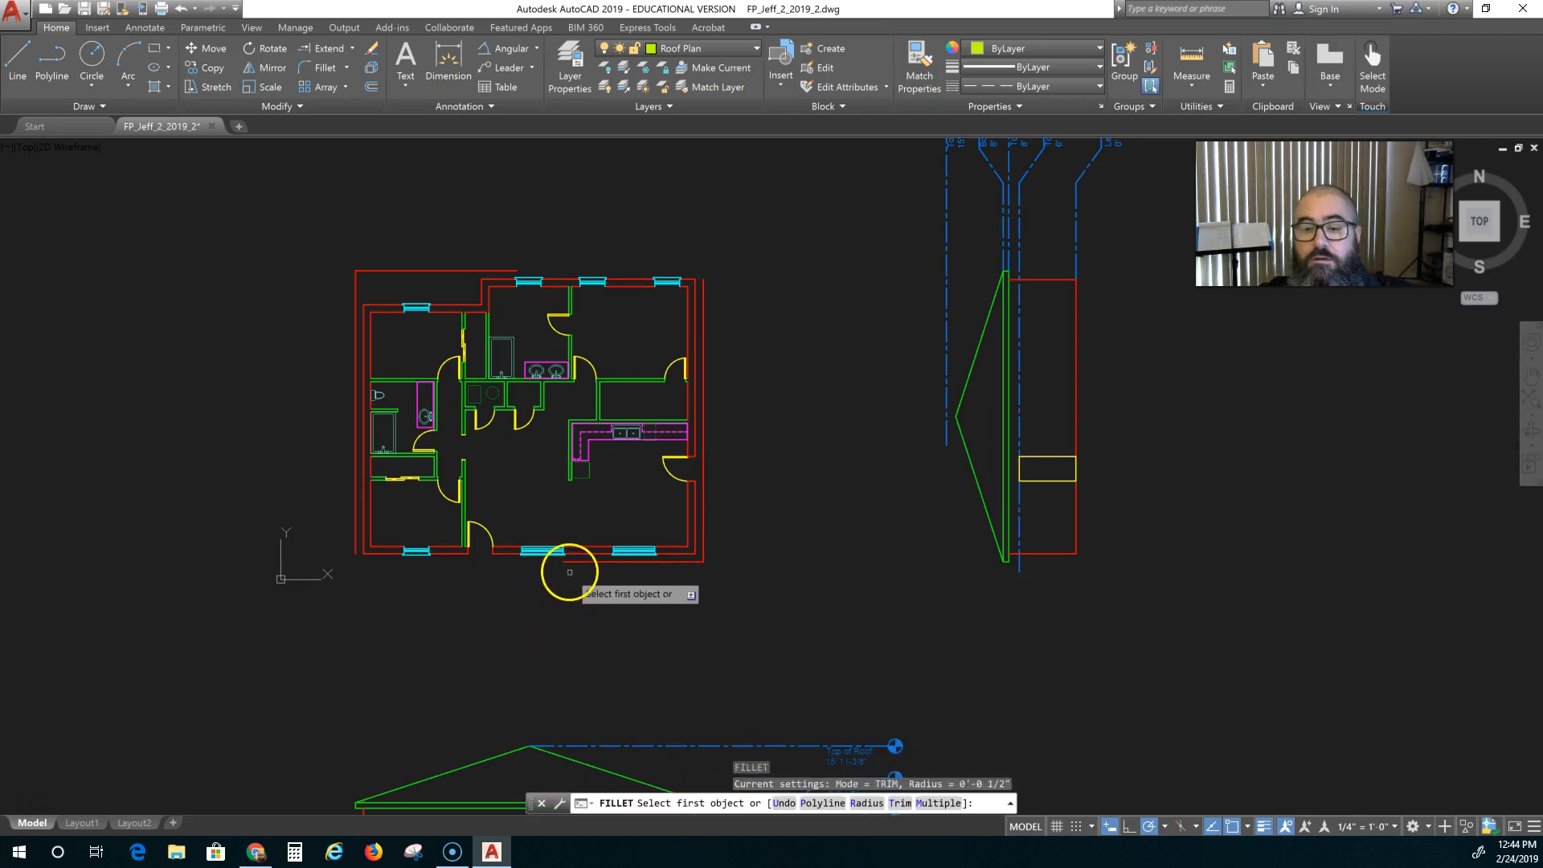
{"action": "left_click", "coordinate": [569, 562]}
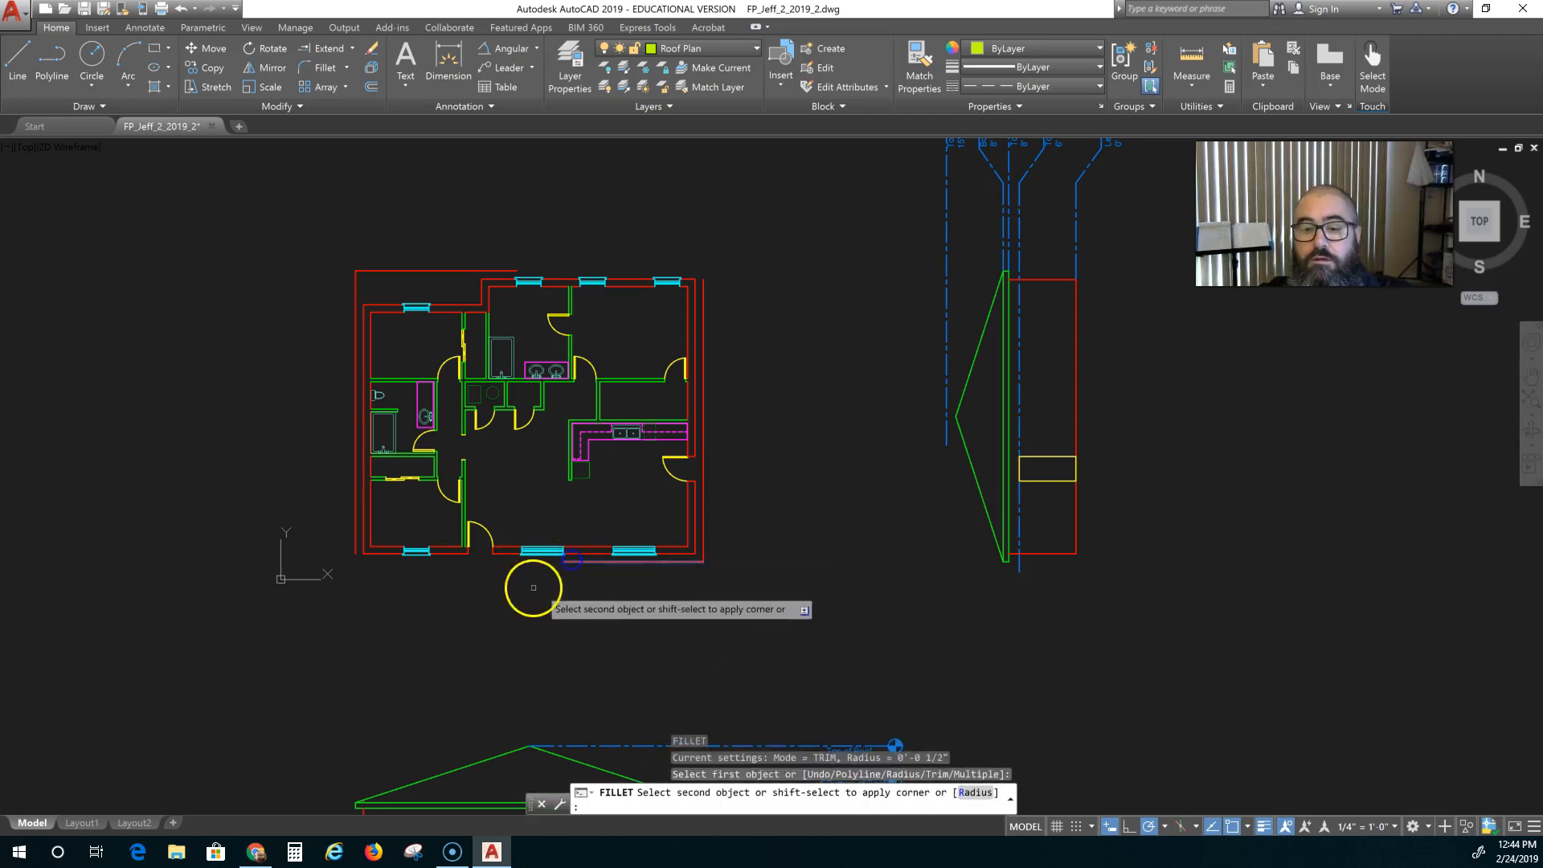
{"action": "left_click", "coordinate": [352, 524]}
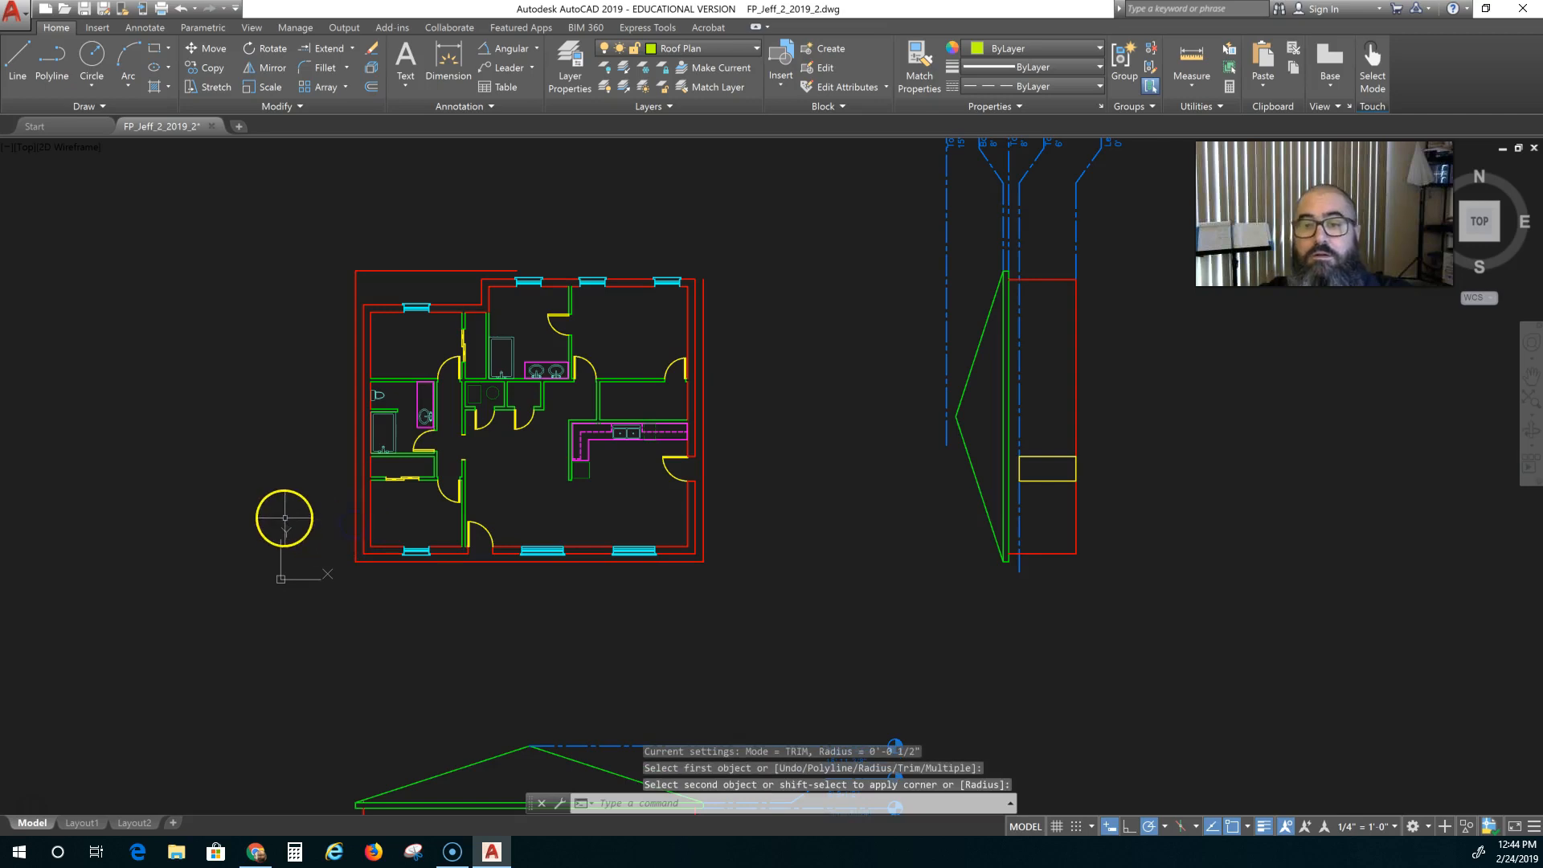
{"action": "key", "text": "Return"}
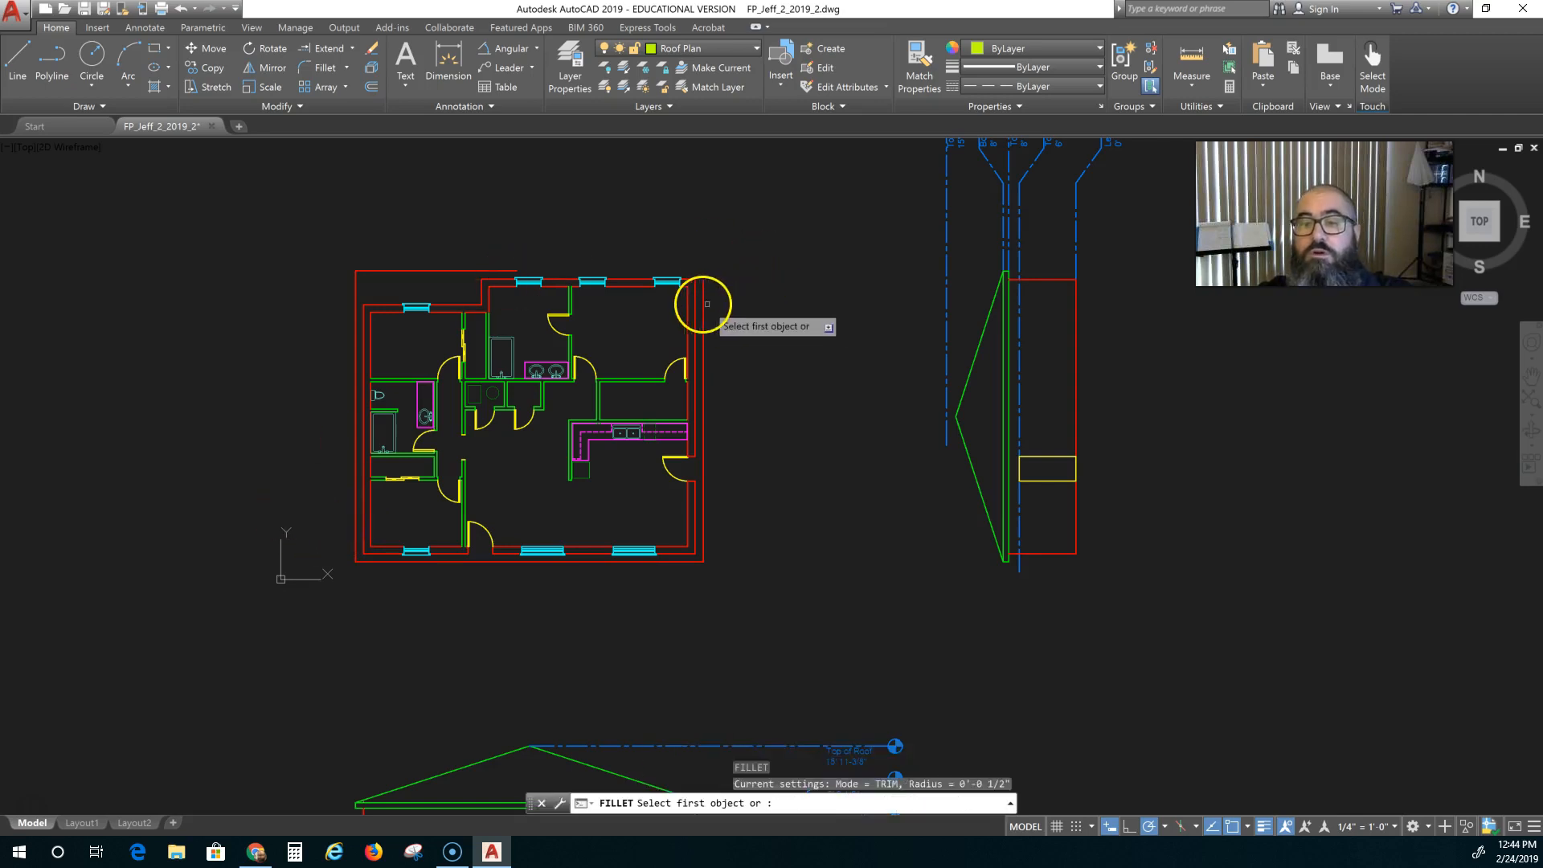
{"action": "left_click", "coordinate": [704, 310]}
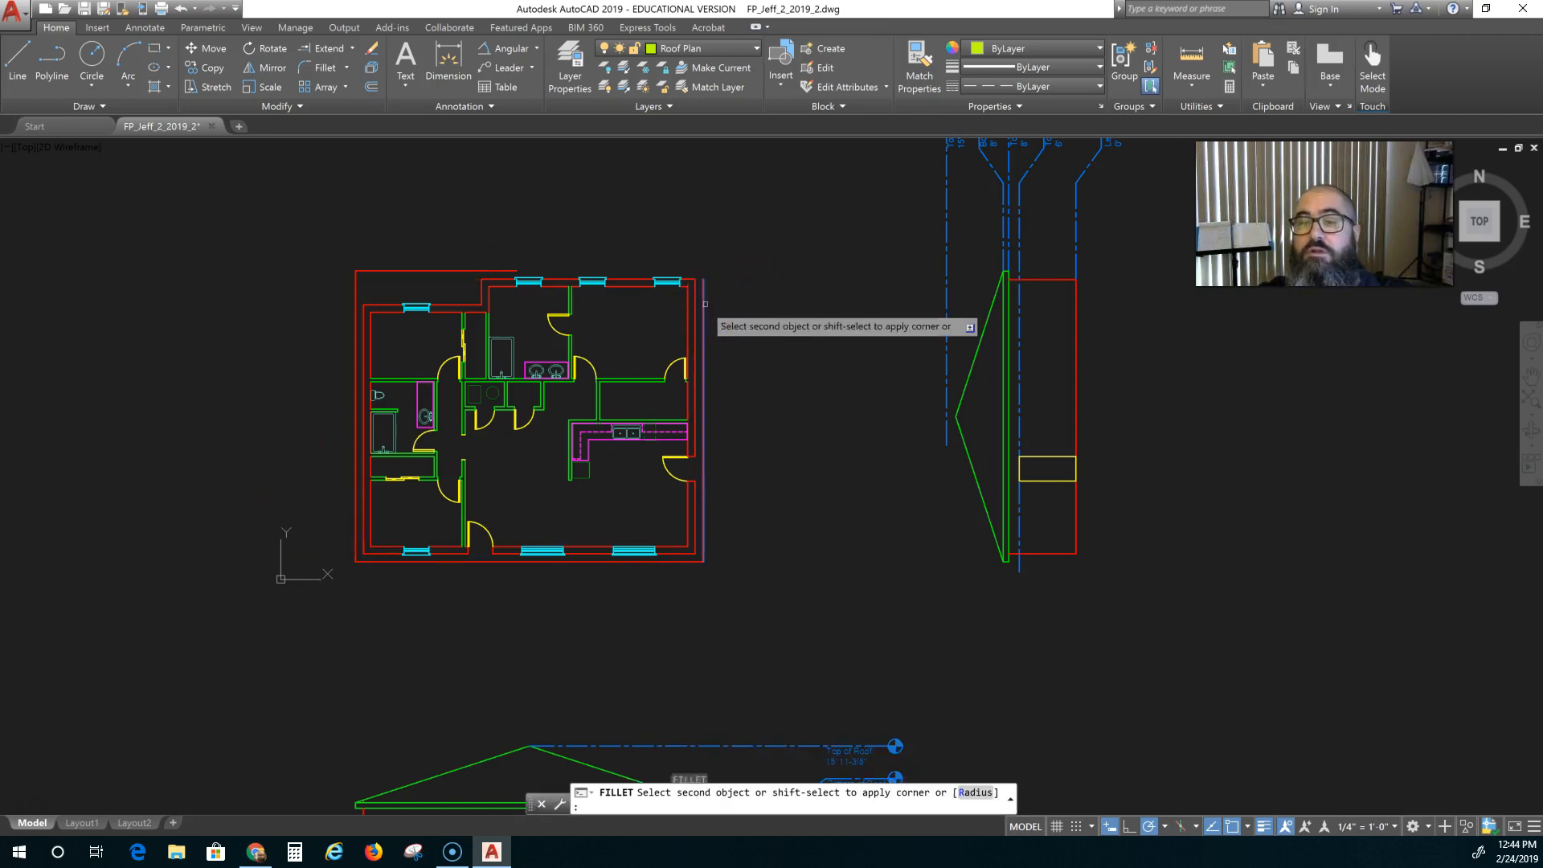
{"action": "left_click", "coordinate": [495, 269]}
{"action": "key", "text": "Escape"}
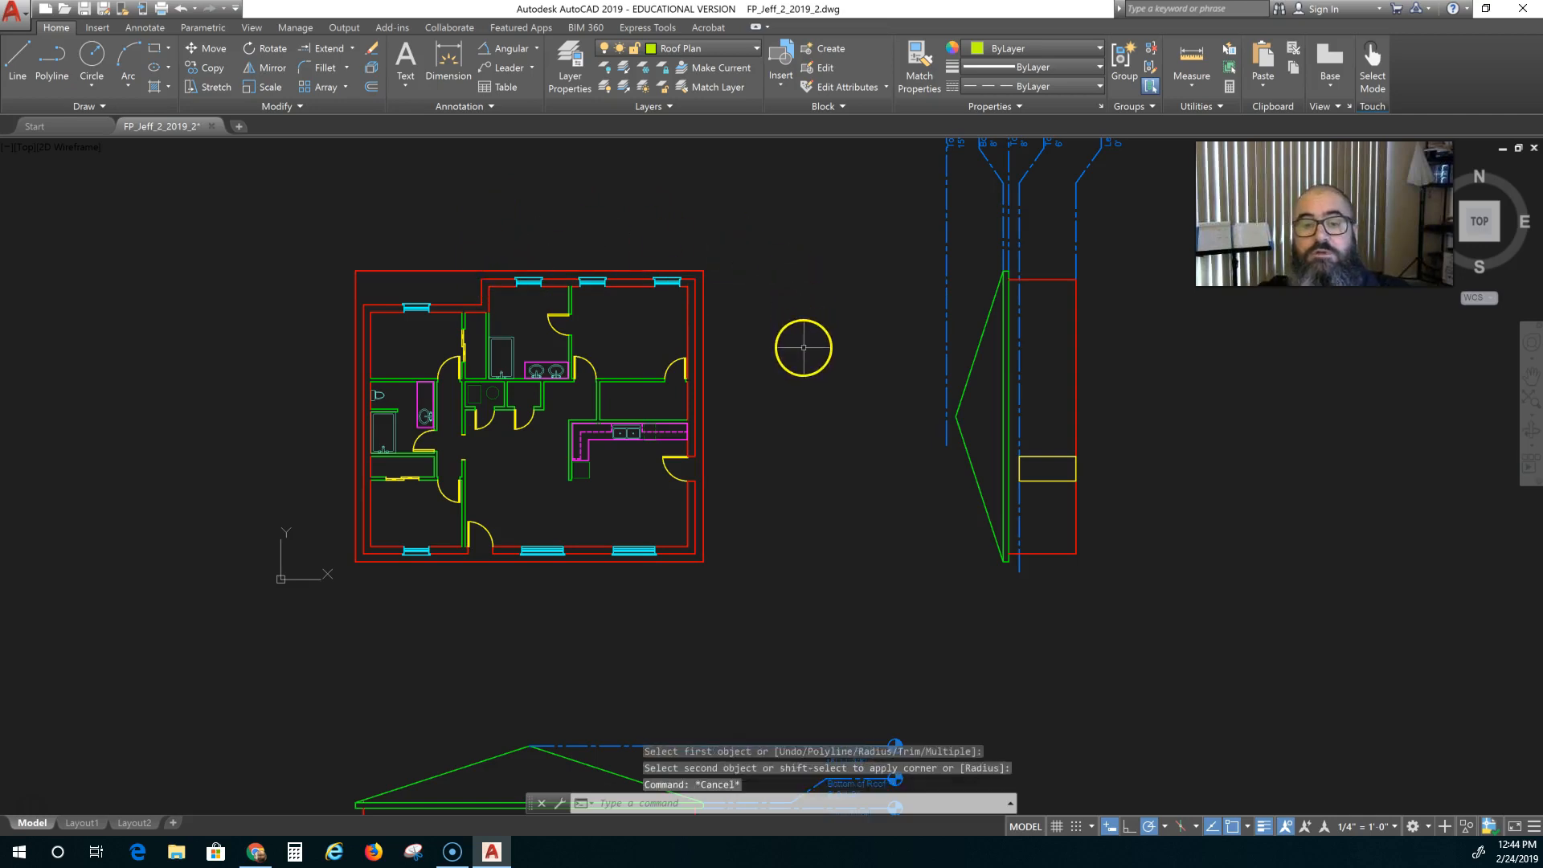
{"action": "key", "text": "Escape"}
{"action": "key", "text": "Escape"}
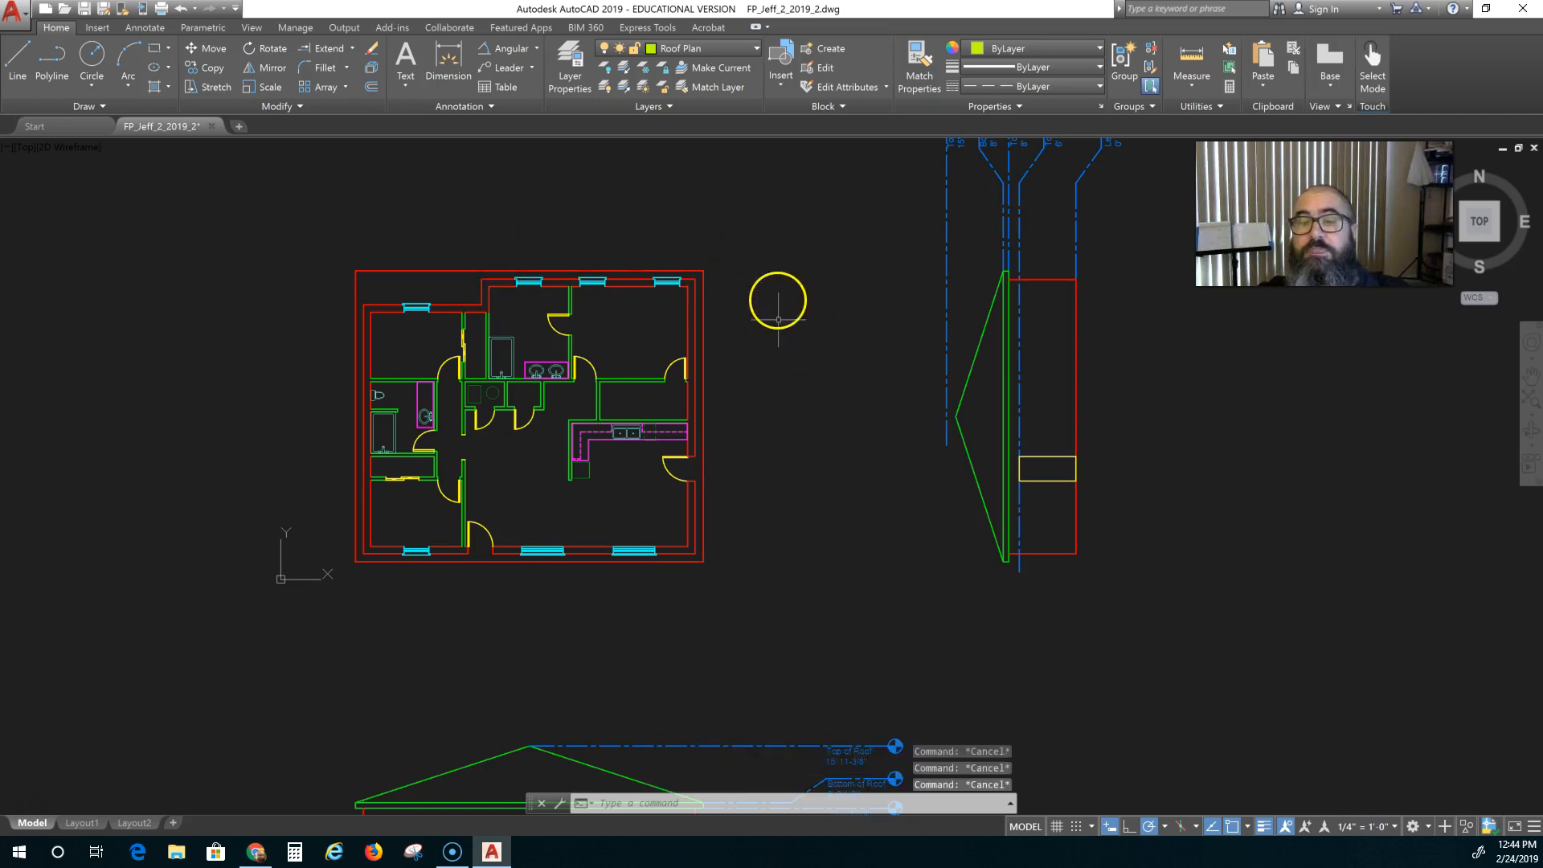
Move the four overhang outline lines from the Ext Wall layer to the Roof Plan layer
{"action": "left_click", "coordinate": [695, 261]}
{"action": "left_click", "coordinate": [687, 272]}
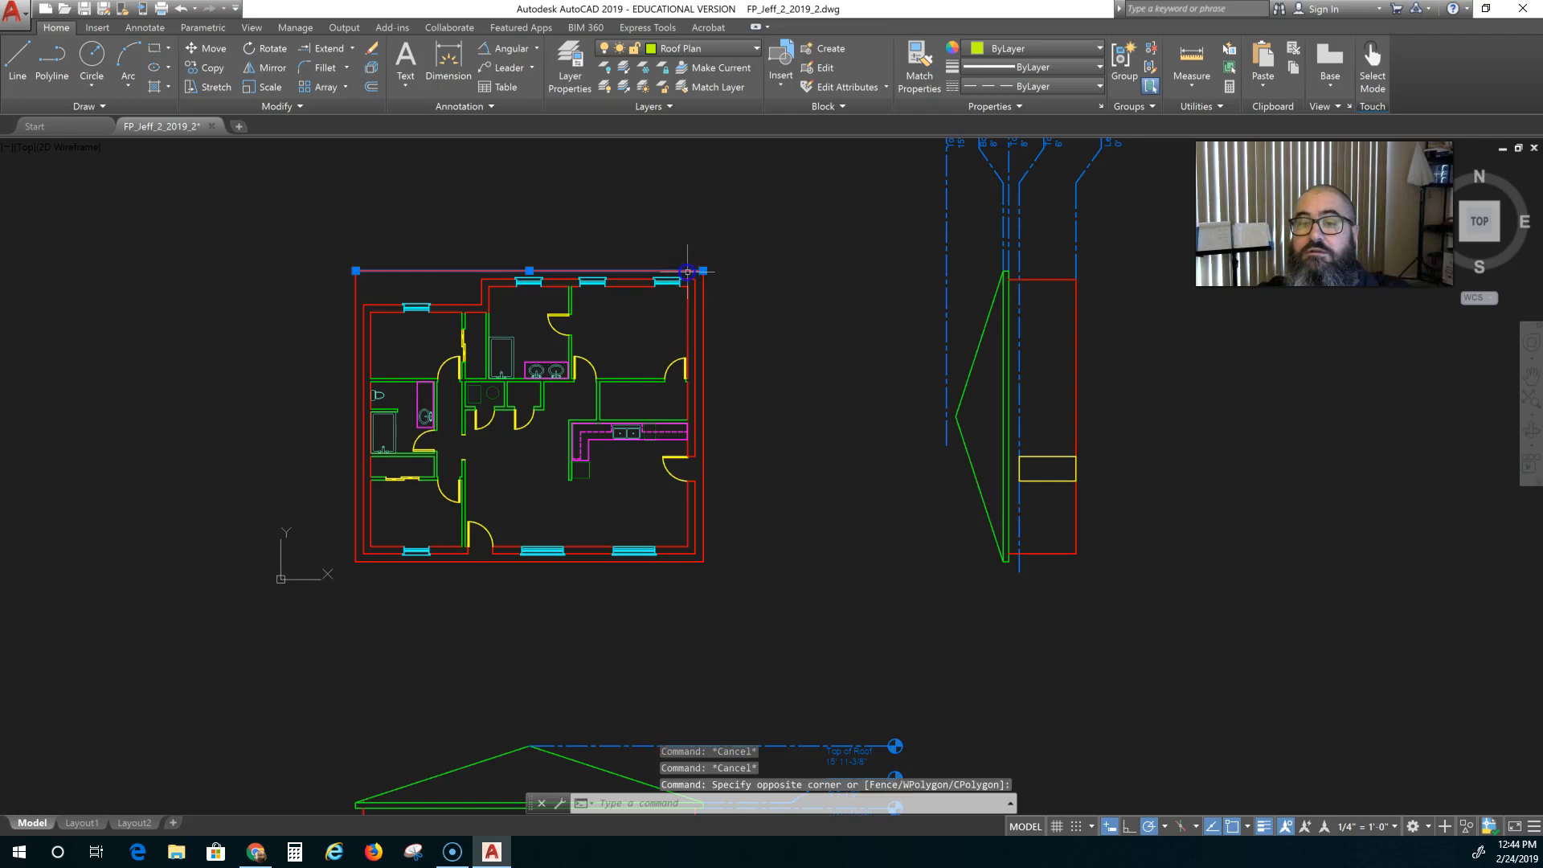
{"action": "left_click", "coordinate": [704, 297]}
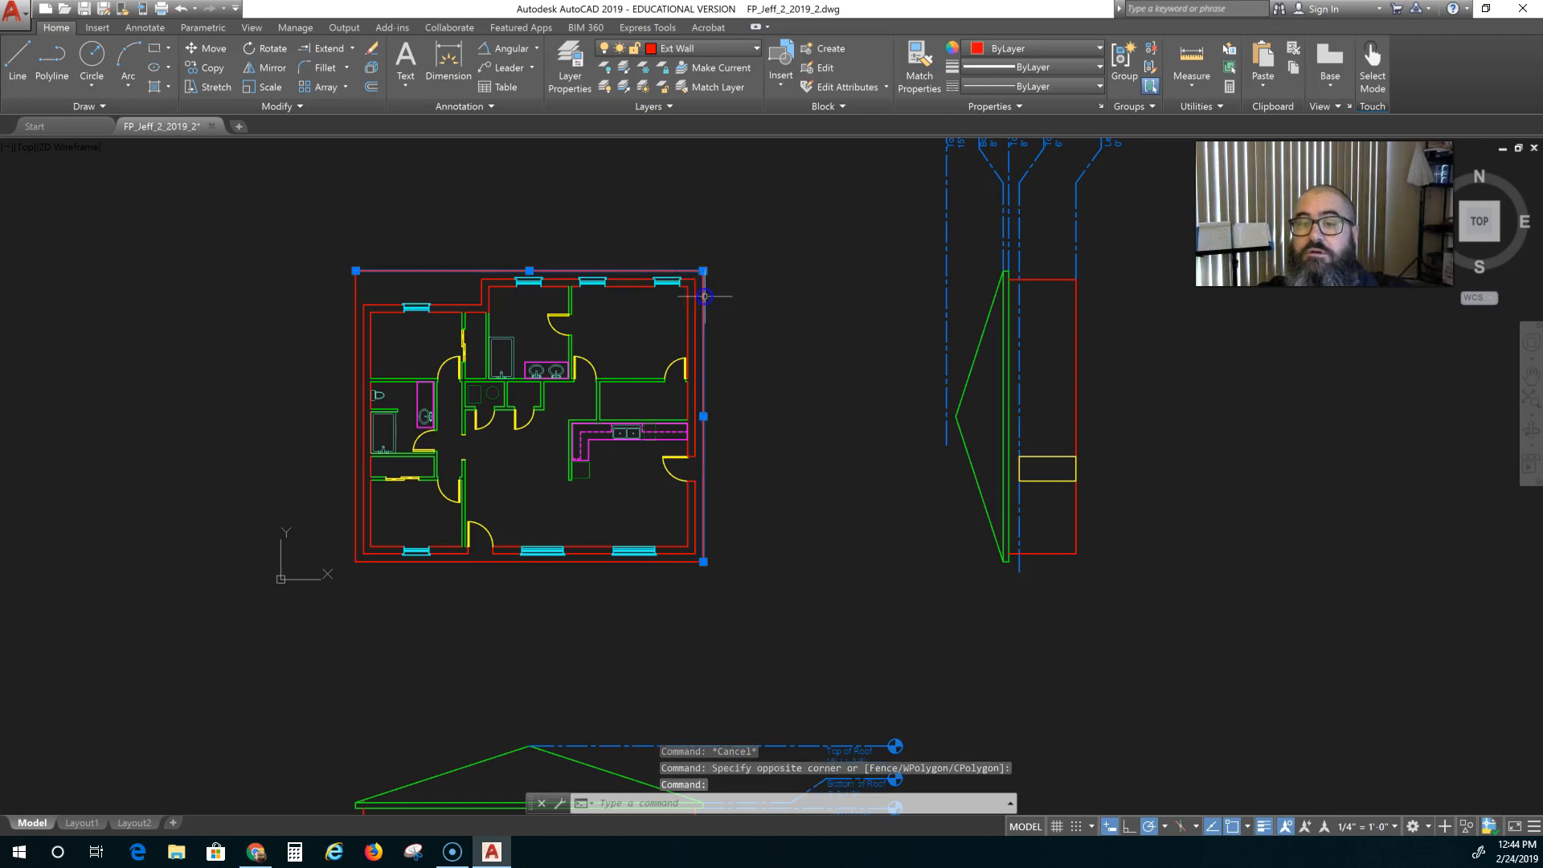
{"action": "left_click", "coordinate": [688, 561]}
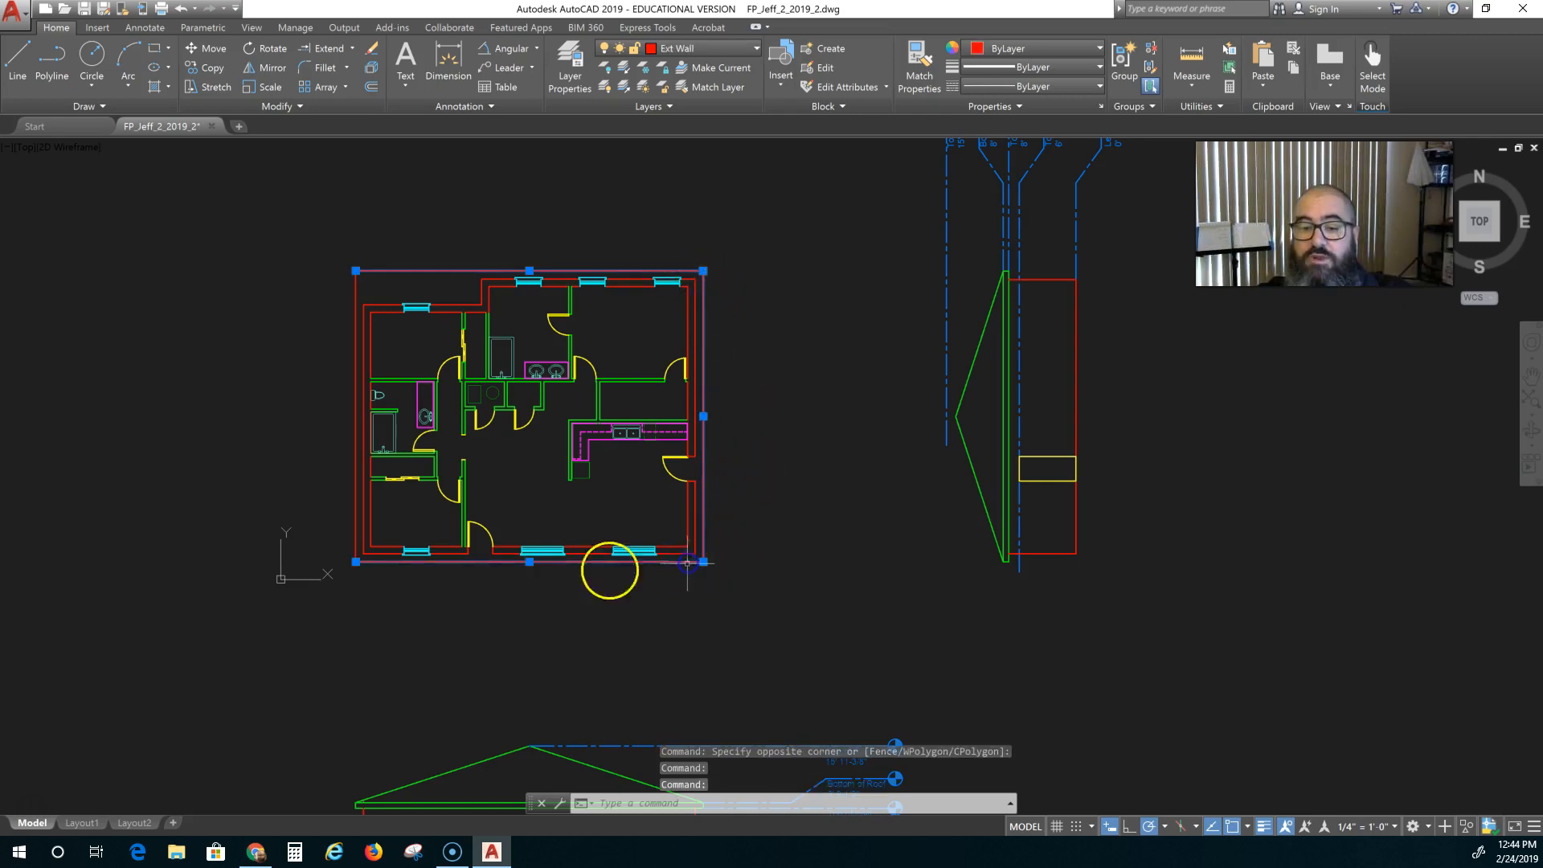
{"action": "left_click", "coordinate": [353, 450]}
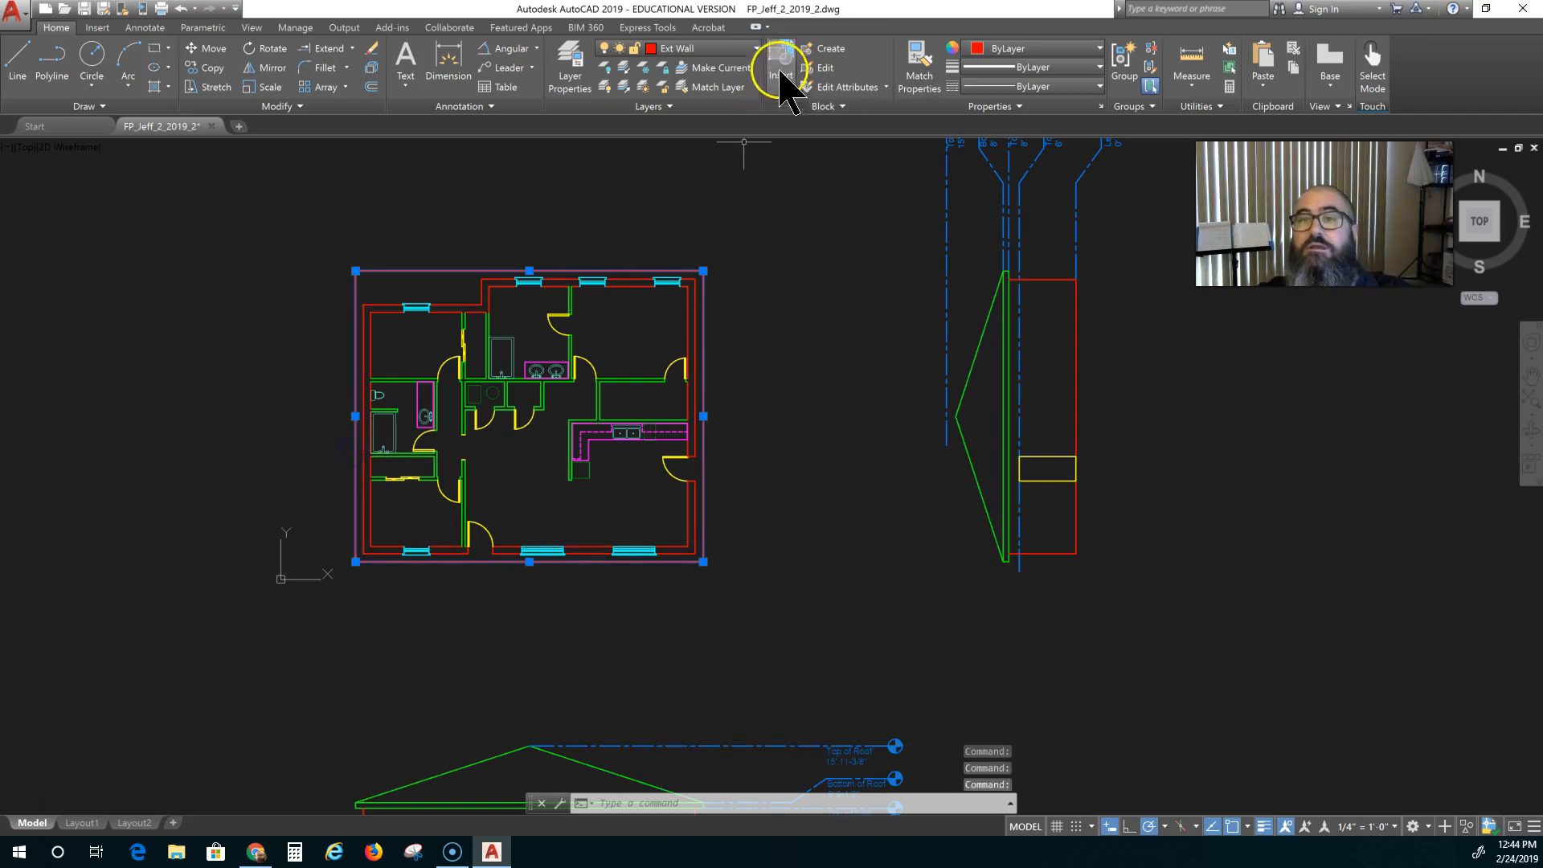
{"action": "left_click", "coordinate": [738, 52]}
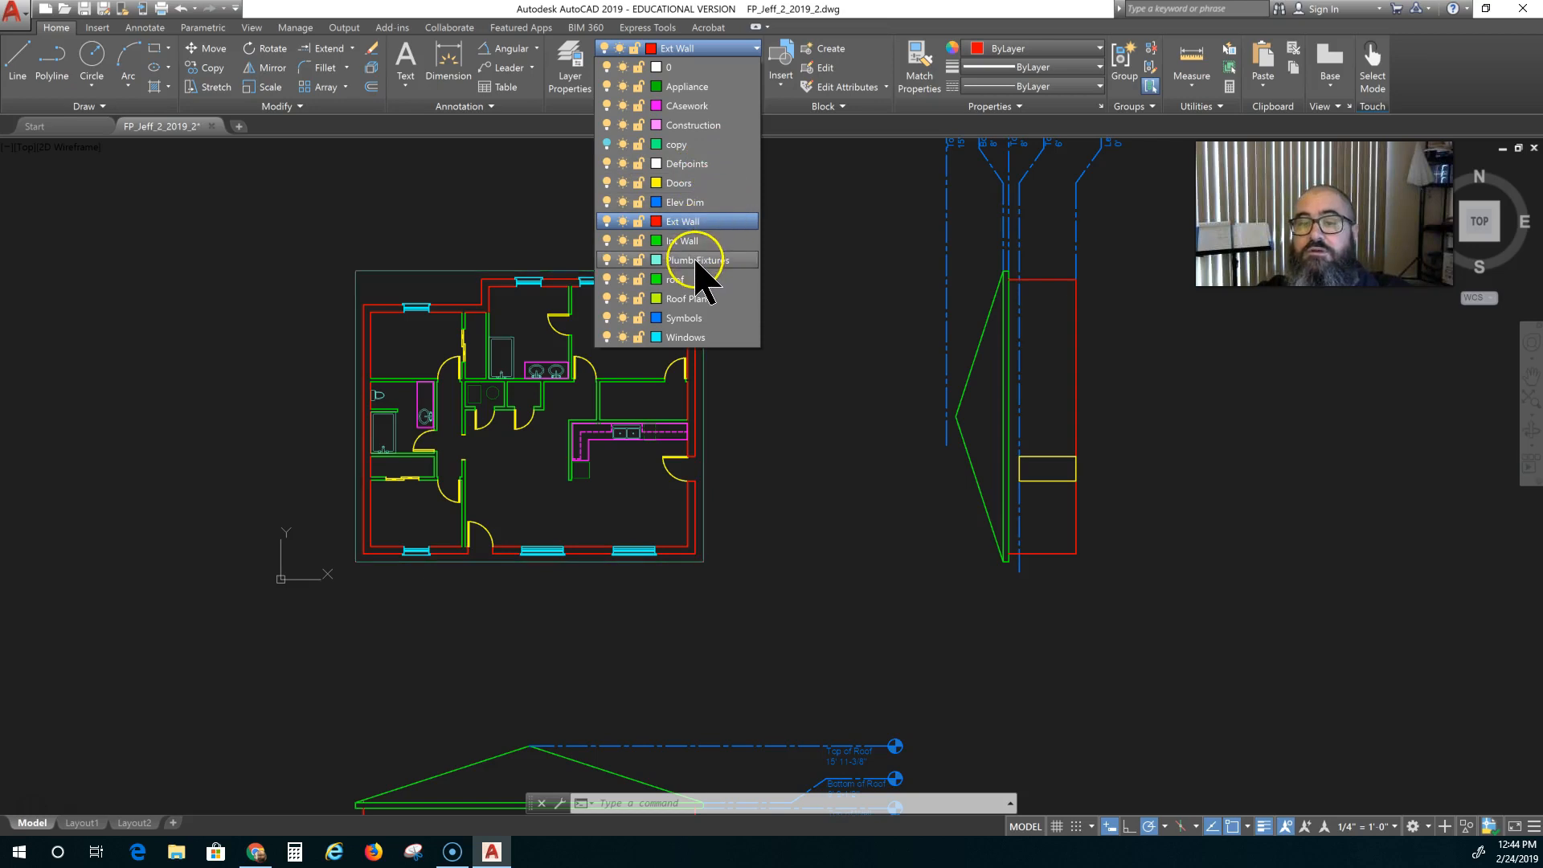
{"action": "left_click", "coordinate": [691, 299]}
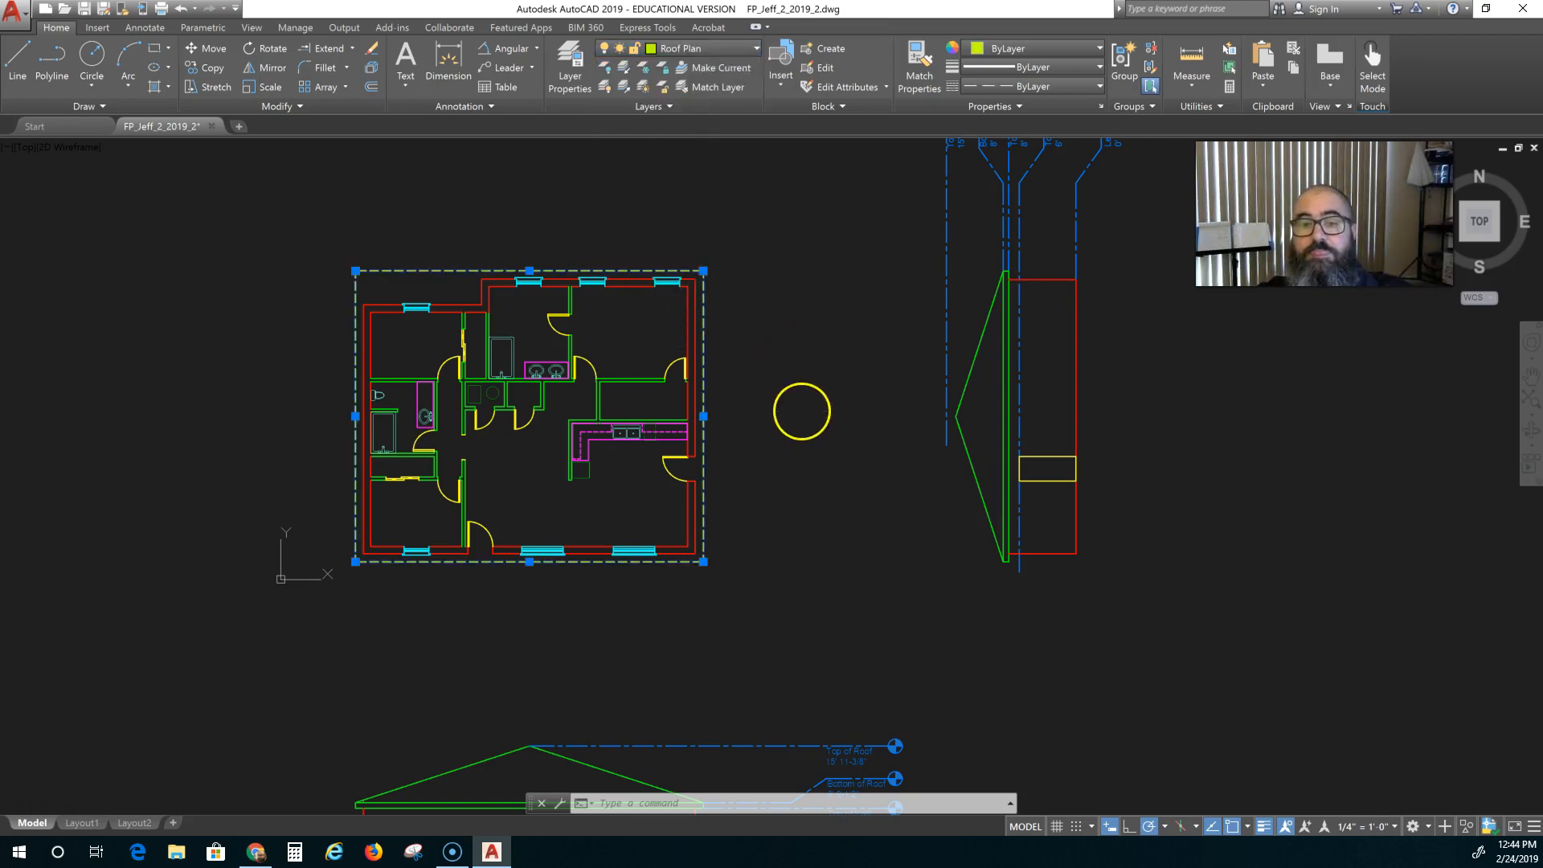
{"action": "key", "text": "Escape"}
Examine the roof outline on the floor plan against the roofs in the surrounding elevations
{"action": "scroll", "coordinate": [790, 498], "scroll_direction": "down", "scroll_amount": 2}
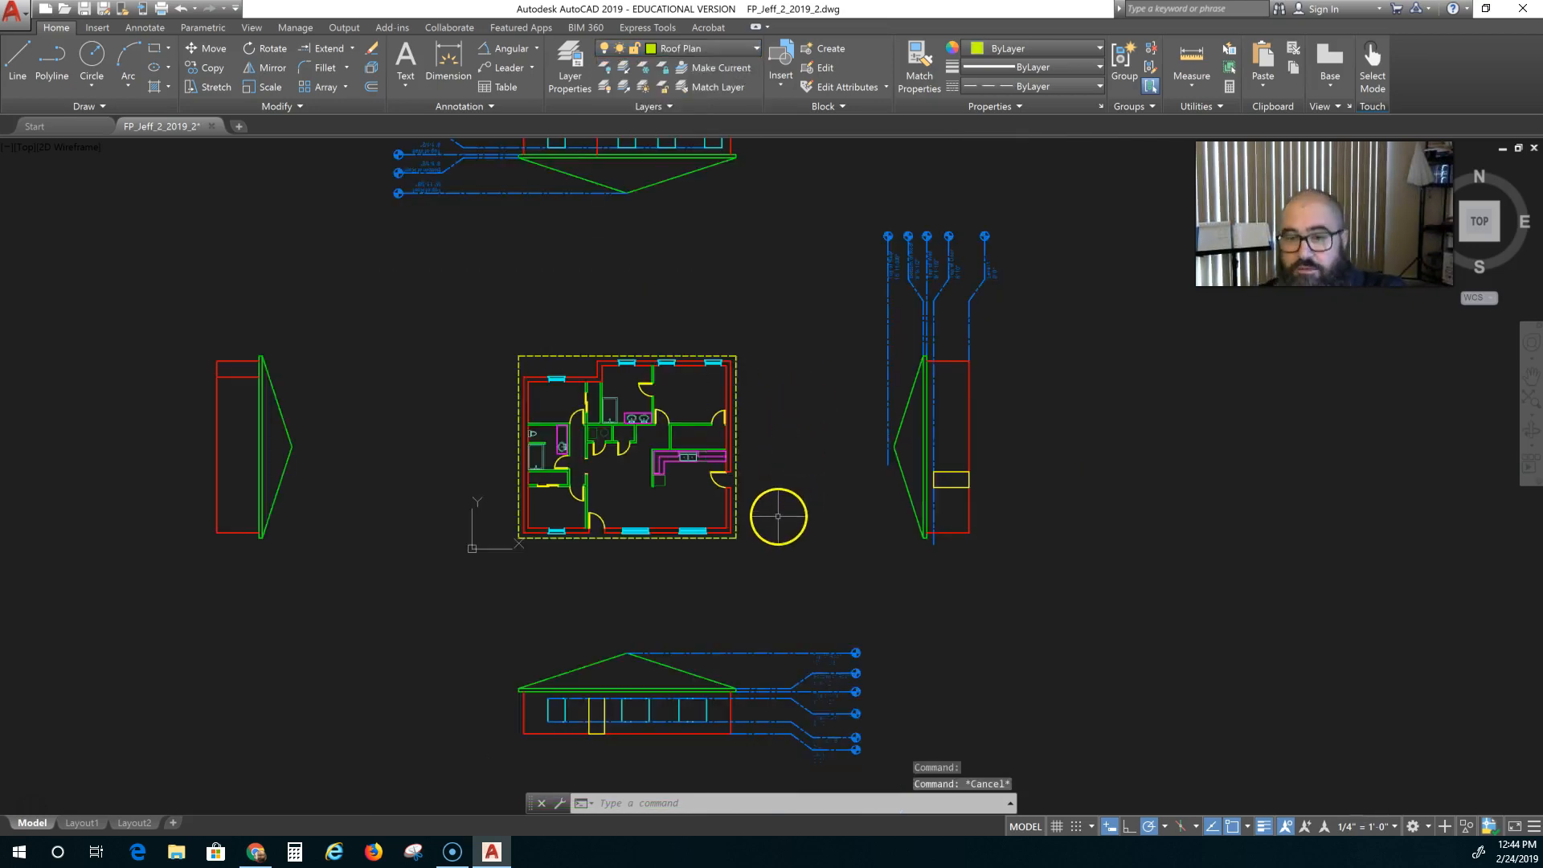
{"action": "type", "text": "l"}
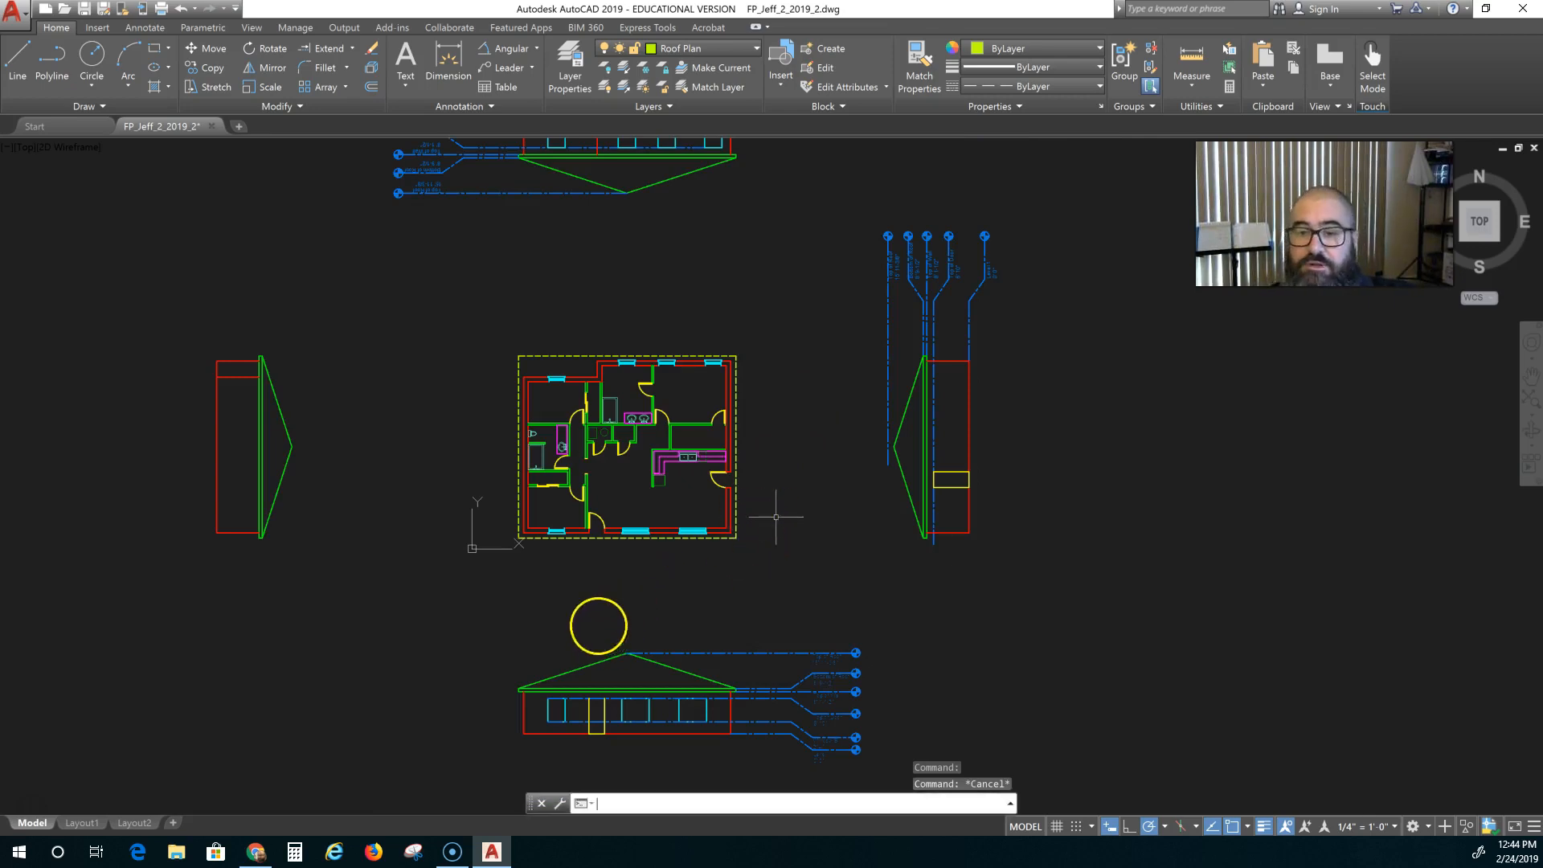
{"action": "scroll", "coordinate": [687, 563], "scroll_direction": "up", "scroll_amount": 3}
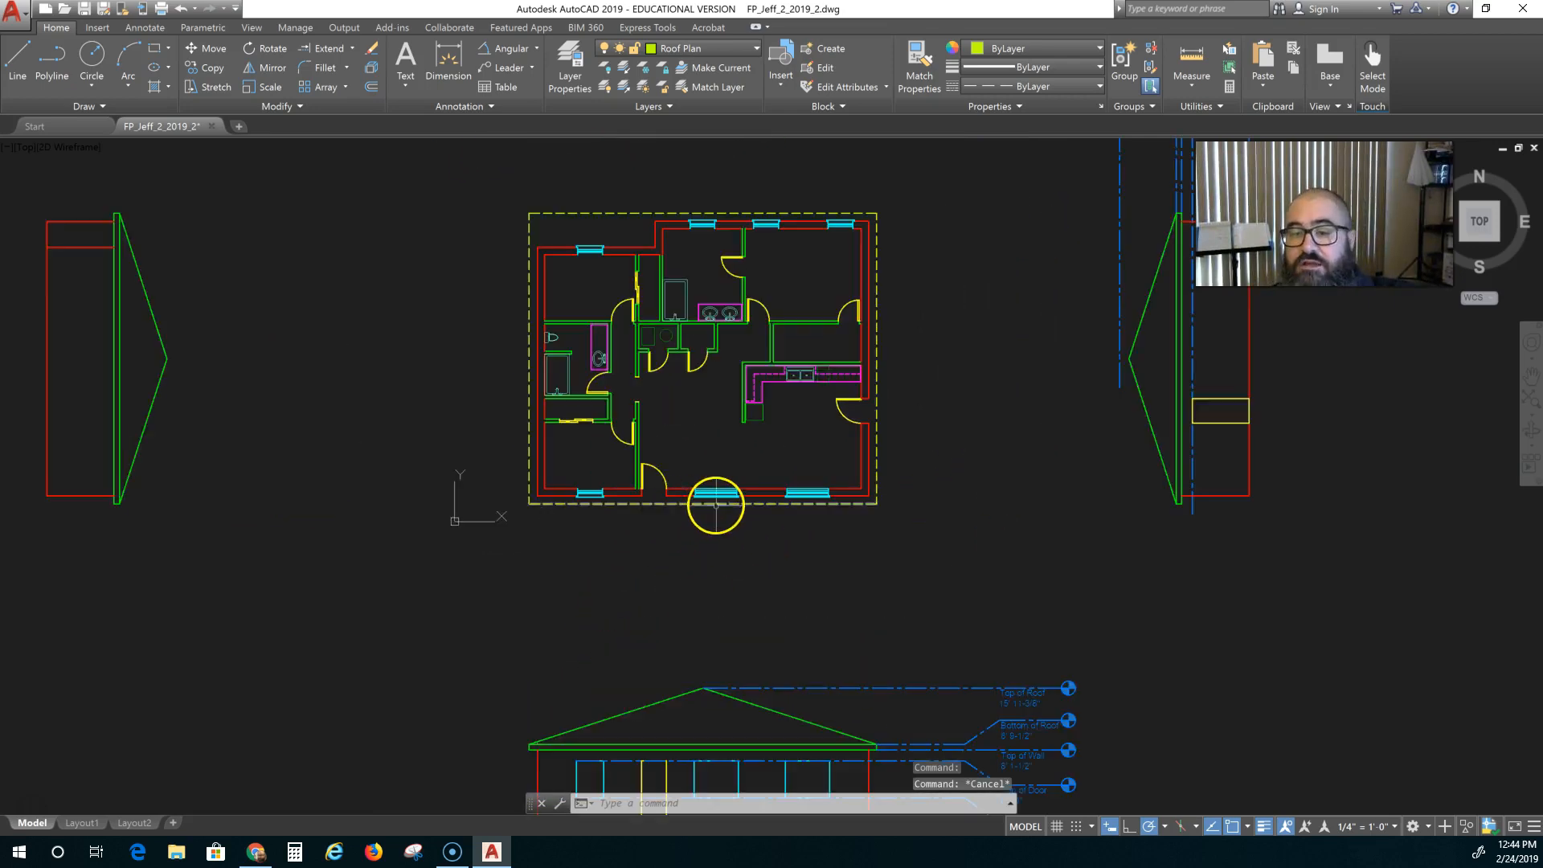
{"action": "middle_click_drag", "start_coordinate": [713, 510], "coordinate": [704, 577]}
{"action": "scroll", "coordinate": [953, 498], "scroll_direction": "down", "scroll_amount": 3}
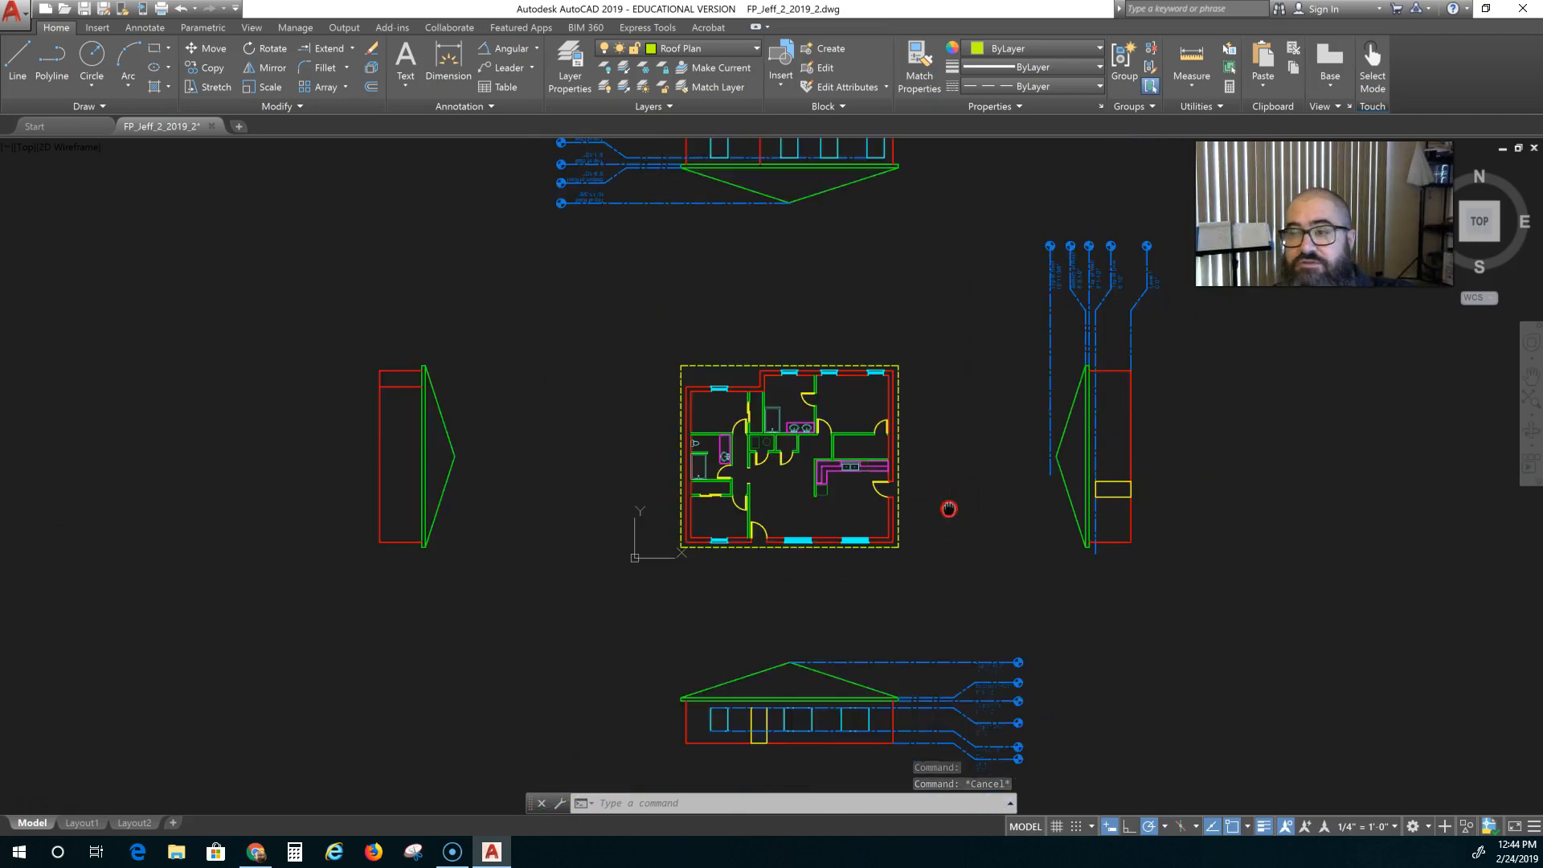
{"action": "middle_click_drag", "start_coordinate": [947, 510], "coordinate": [716, 514]}
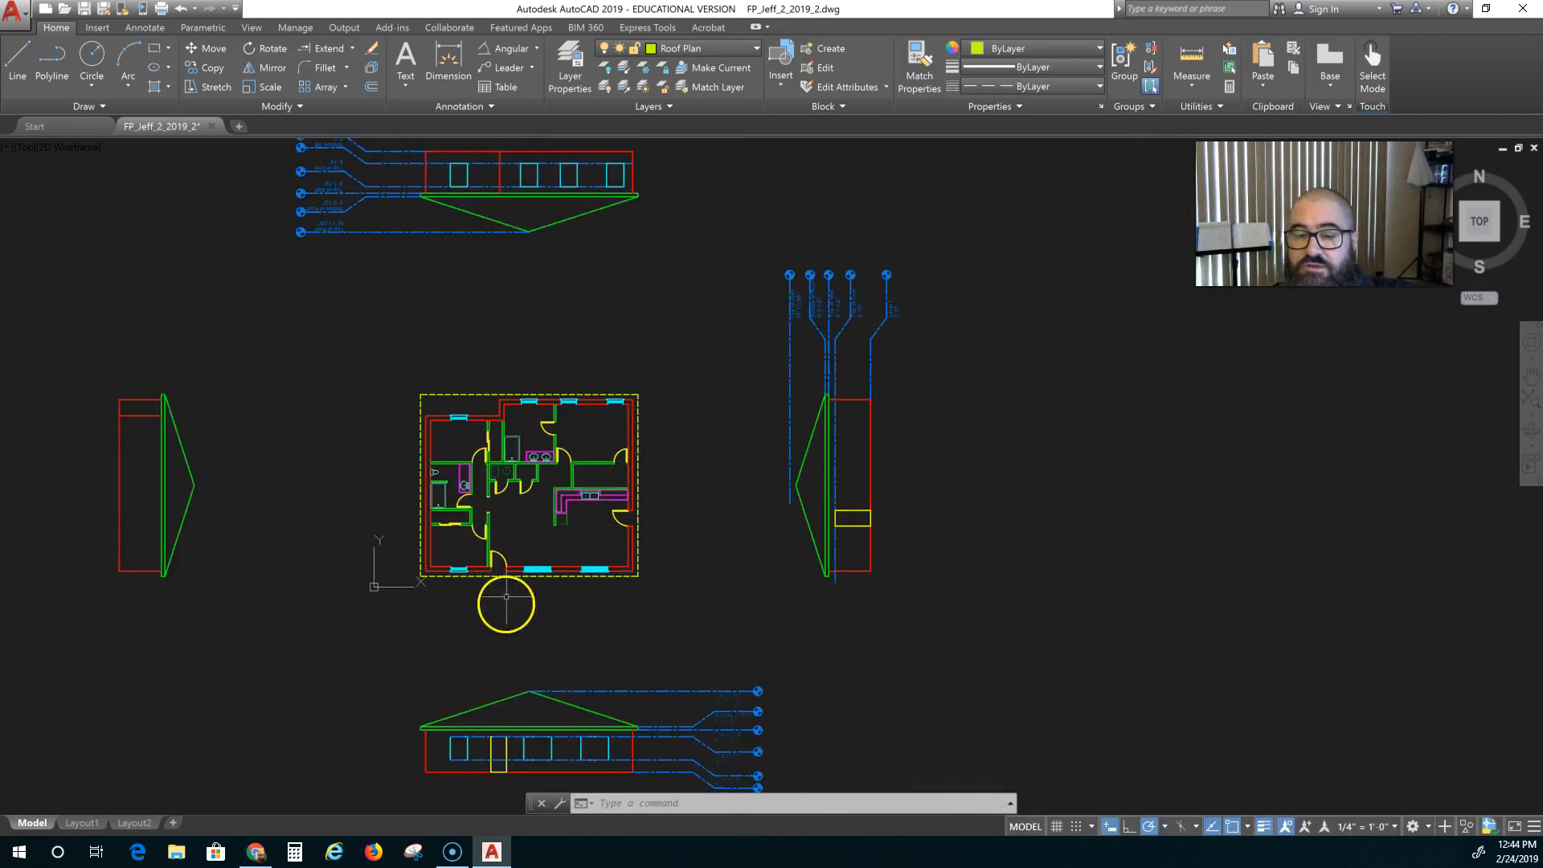
{"action": "mouse_move", "coordinate": [464, 616]}
{"action": "middle_mouse_down"}
{"action": "mouse_move", "coordinate": [603, 551]}
{"action": "mouse_move", "coordinate": [601, 625]}
{"action": "middle_mouse_up"}
{"action": "scroll", "coordinate": [614, 570], "scroll_direction": "up", "scroll_amount": 2}
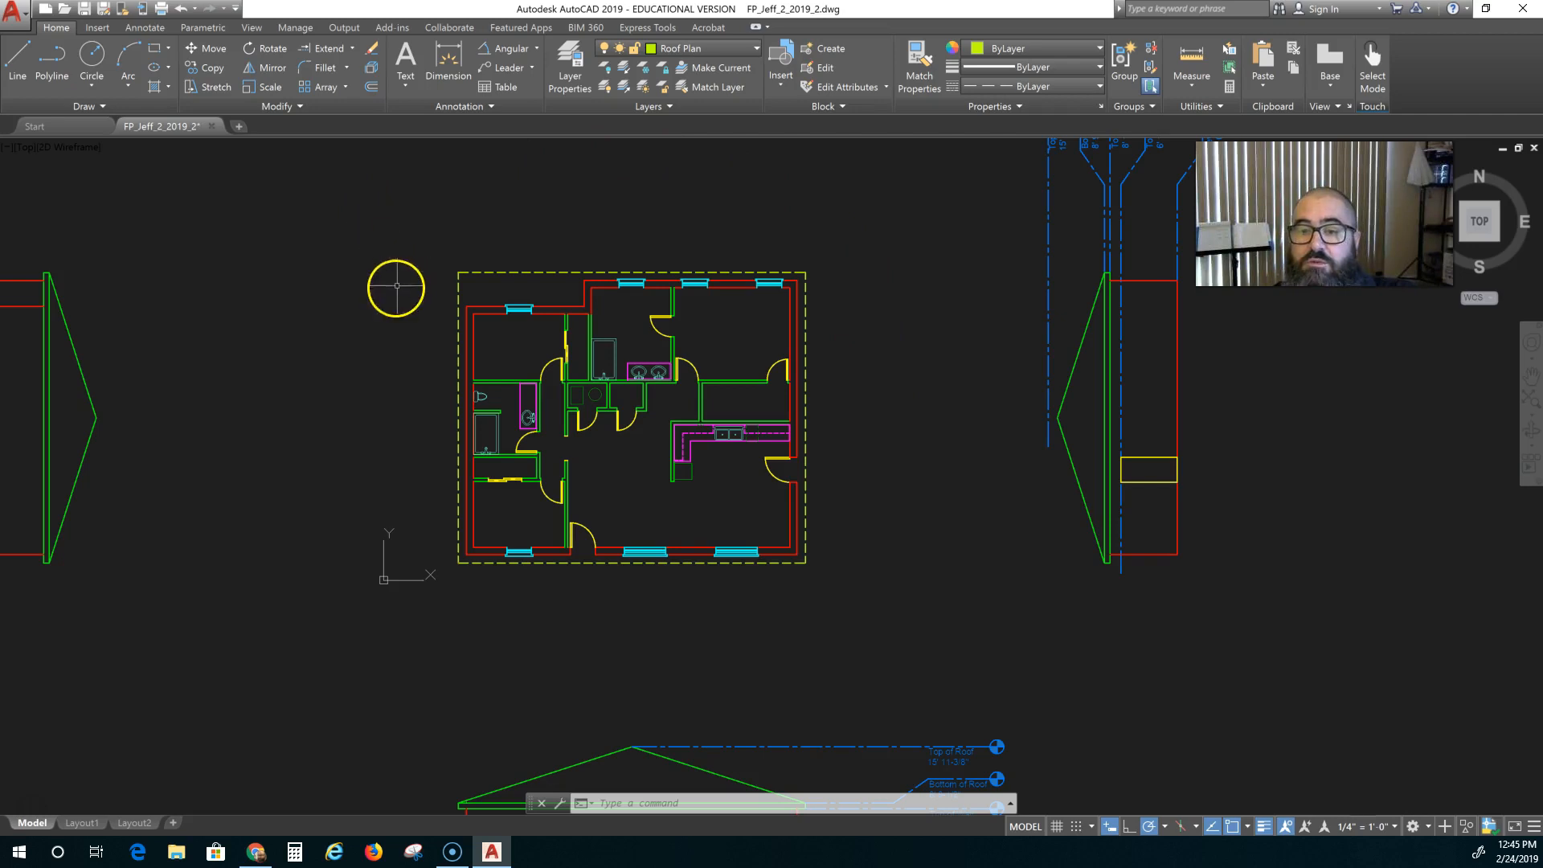
{"action": "scroll", "coordinate": [396, 286], "scroll_direction": "down", "scroll_amount": 2}
{"action": "middle_click_drag", "start_coordinate": [712, 373], "coordinate": [761, 400]}
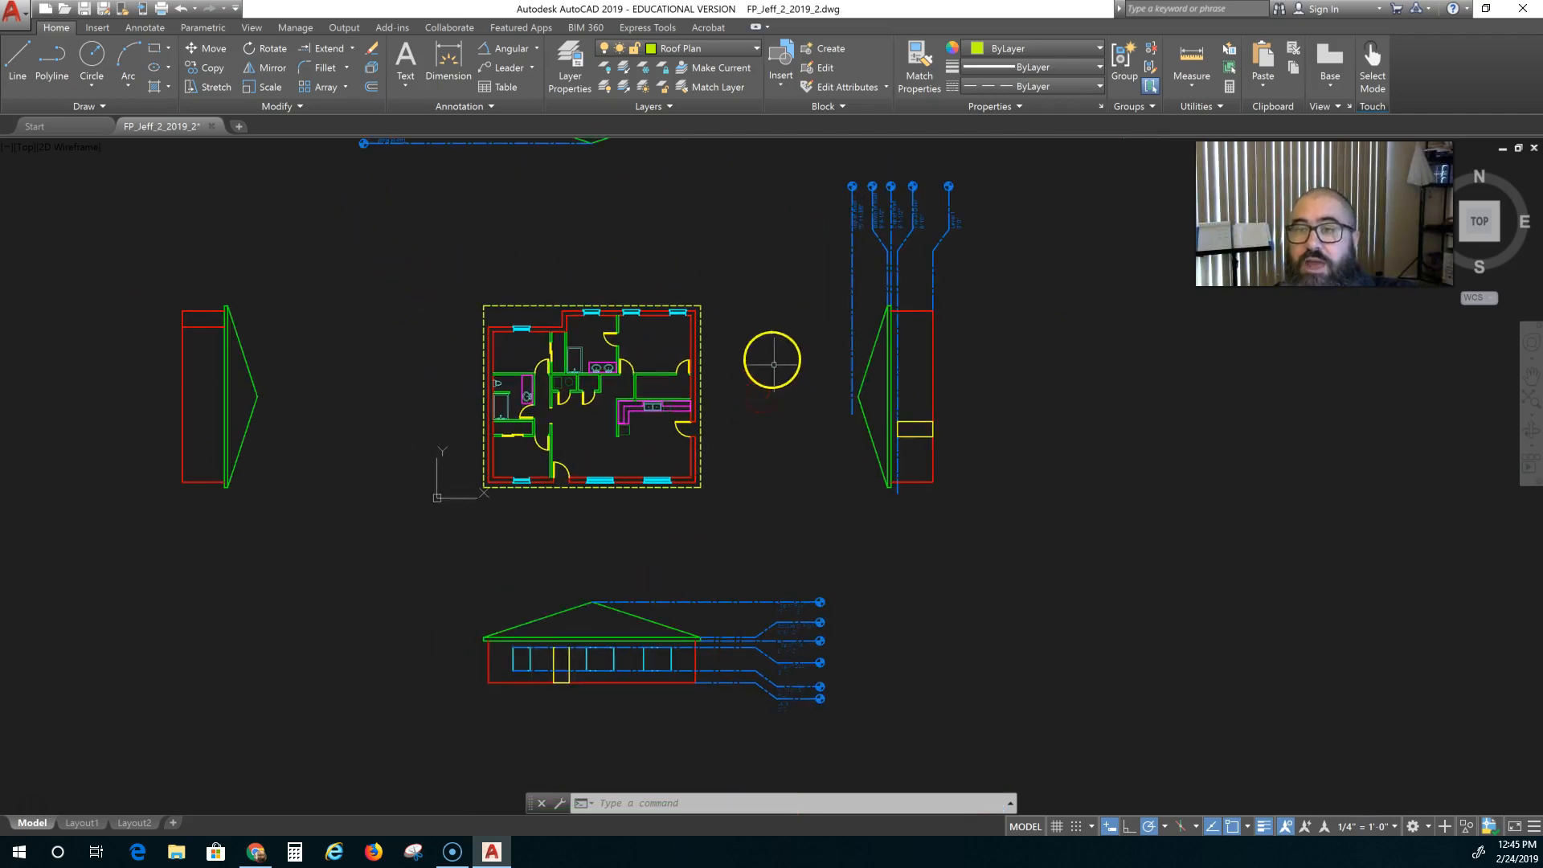
Draw a 45° hip line from the roof outline's upper-right corner inward past the middle of the floor plan
{"action": "left_click", "coordinate": [36, 63]}
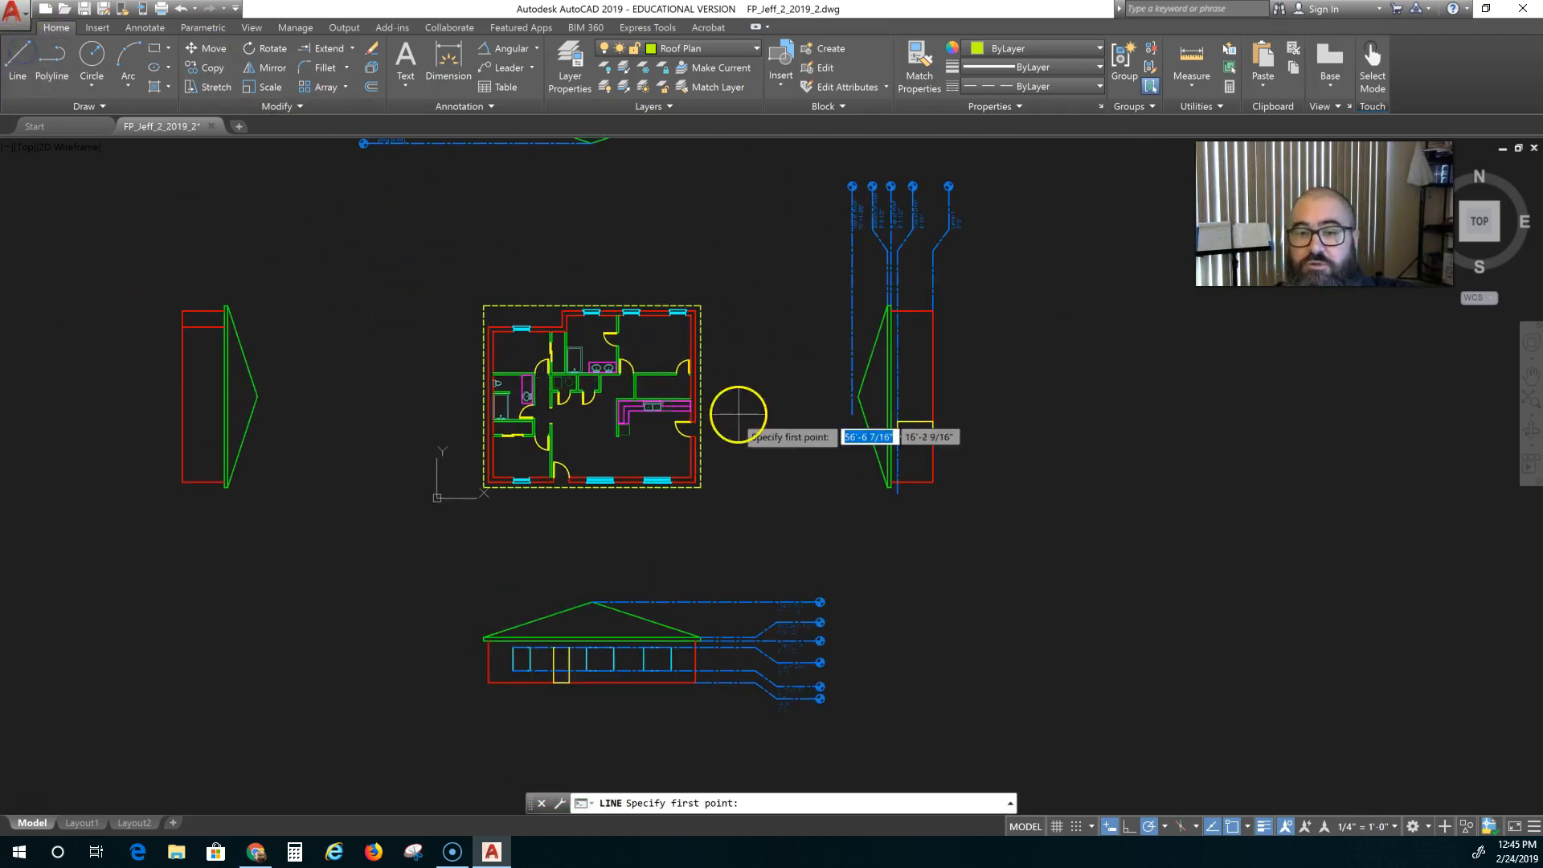
{"action": "scroll", "coordinate": [734, 299], "scroll_direction": "up", "scroll_amount": 3}
{"action": "middle_click_drag", "start_coordinate": [707, 355], "coordinate": [790, 298]}
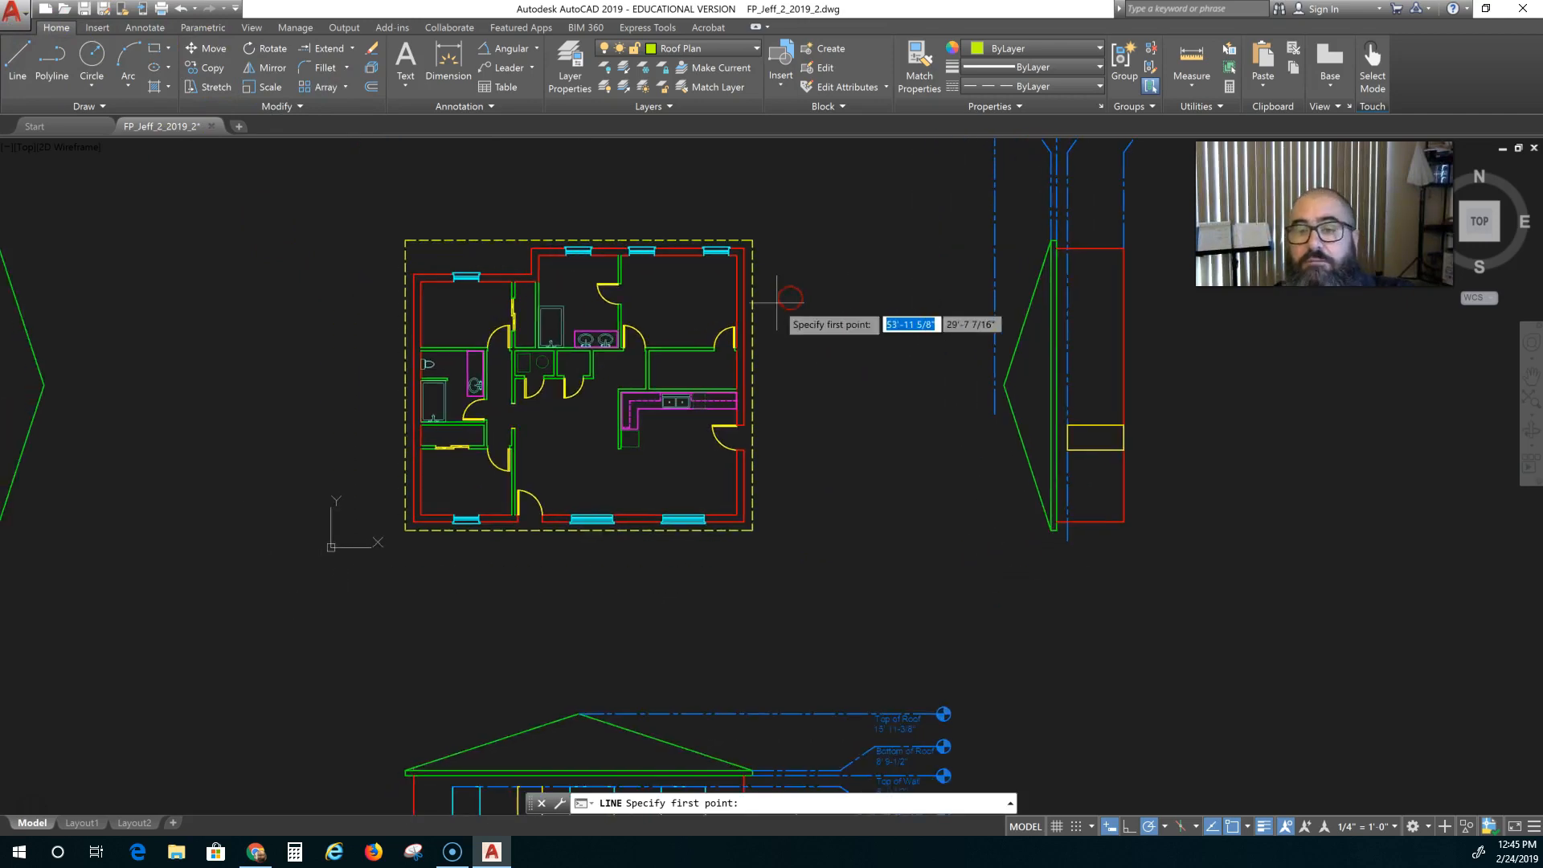
{"action": "left_click", "coordinate": [752, 241]}
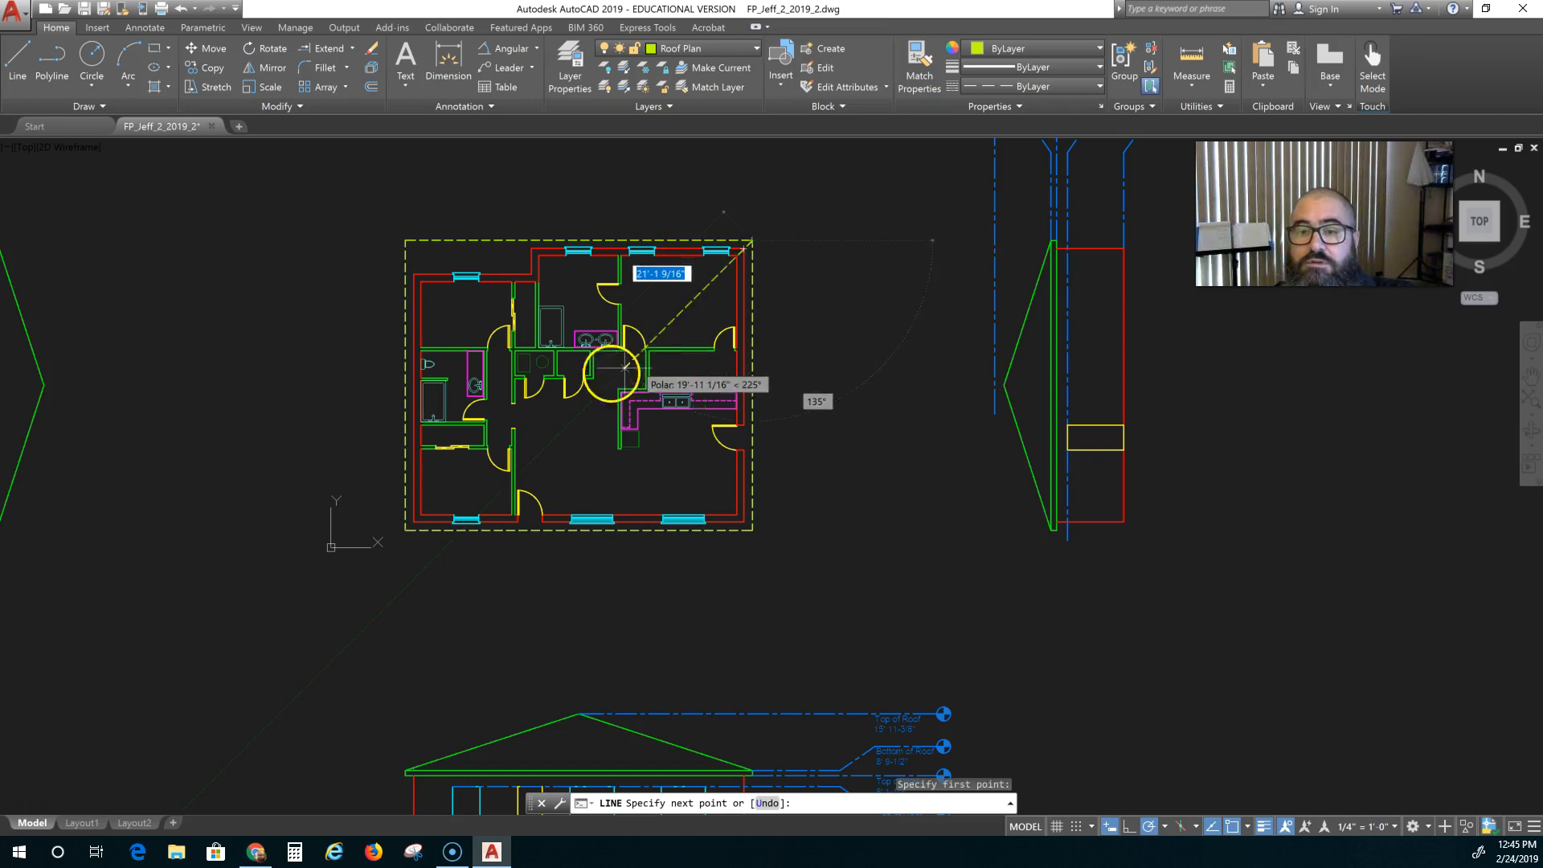
{"action": "left_click", "coordinate": [578, 414]}
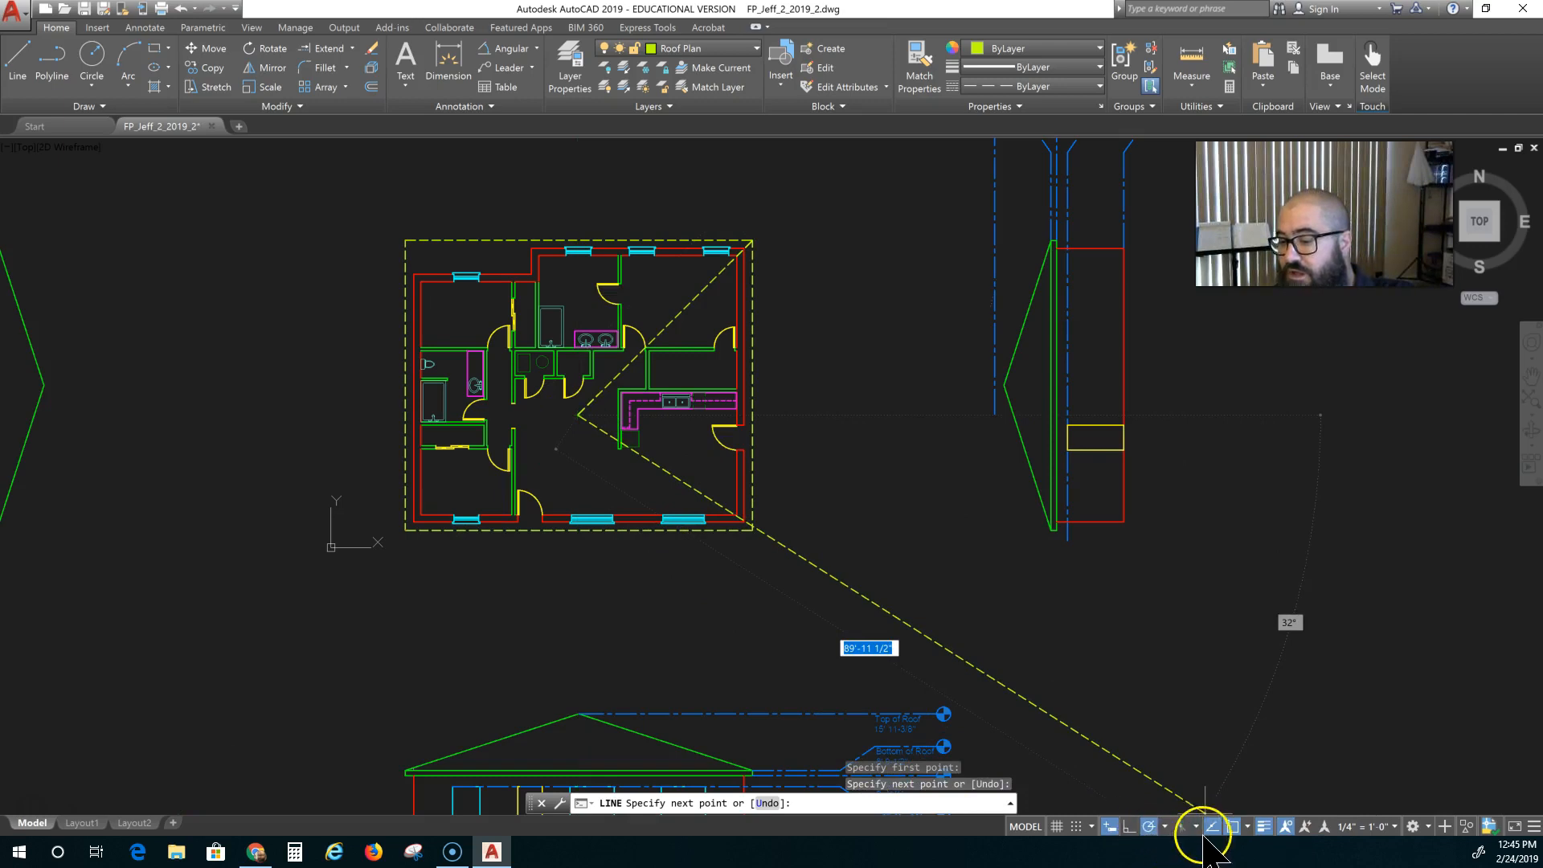
Check which angle increment polar tracking is set to, and end the line command
{"action": "left_click", "coordinate": [1165, 827]}
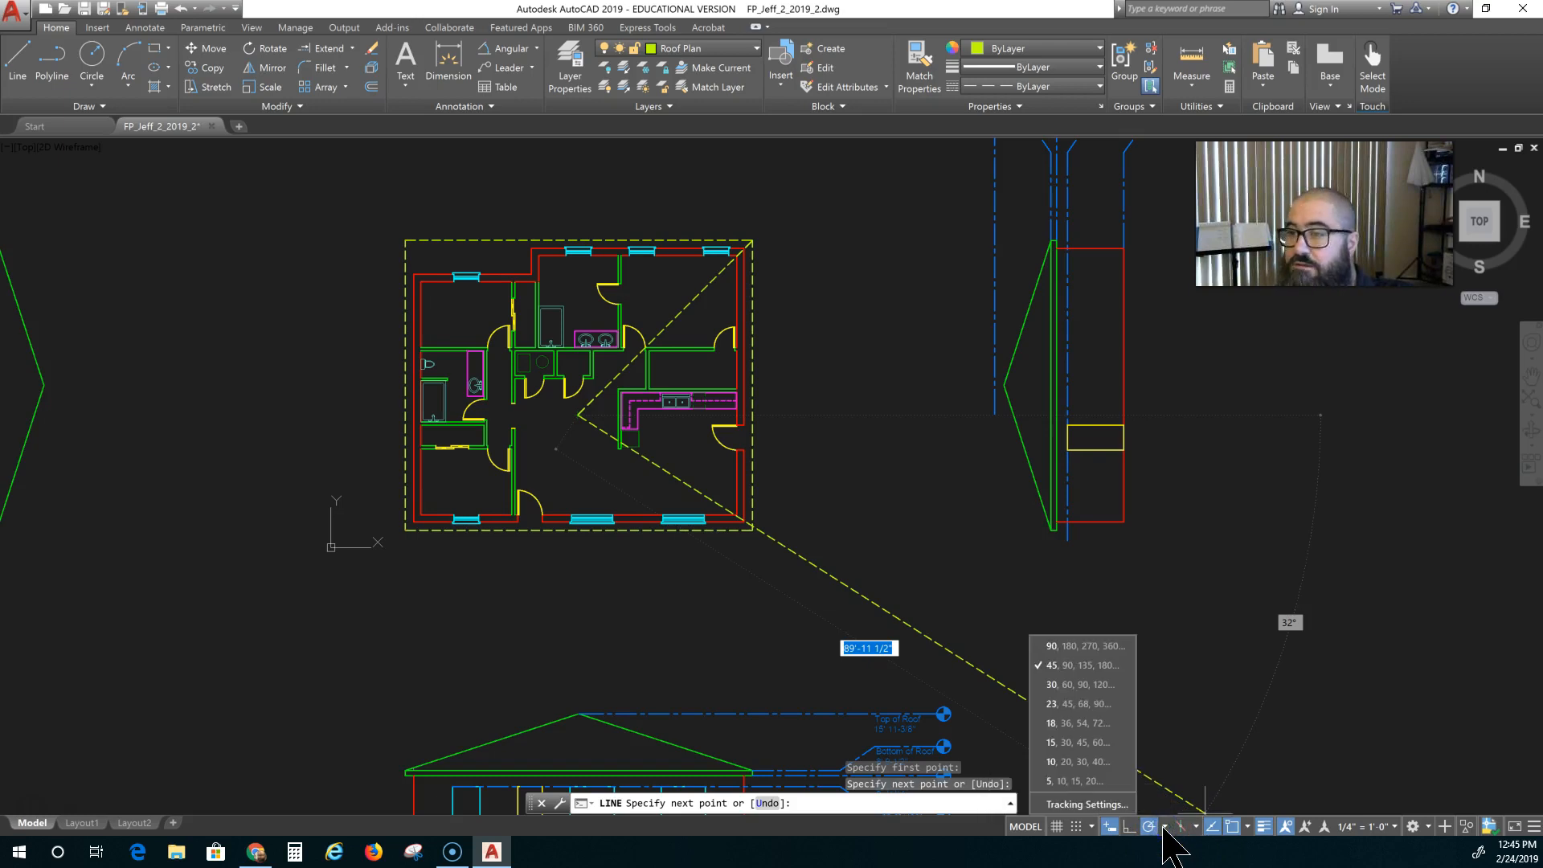
{"action": "left_click", "coordinate": [1165, 826]}
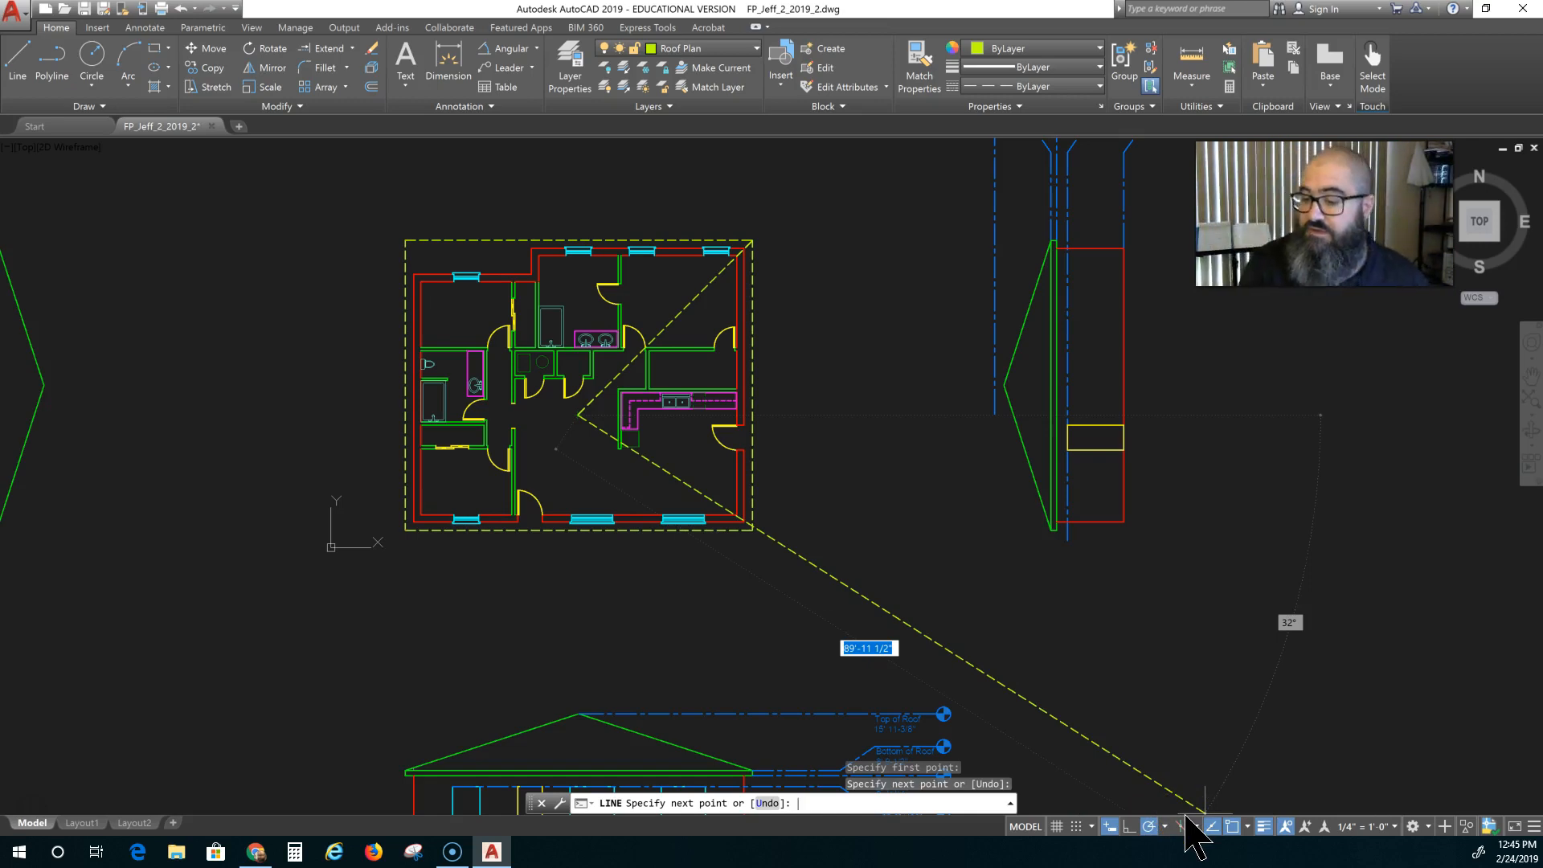
{"action": "left_click", "coordinate": [1166, 826]}
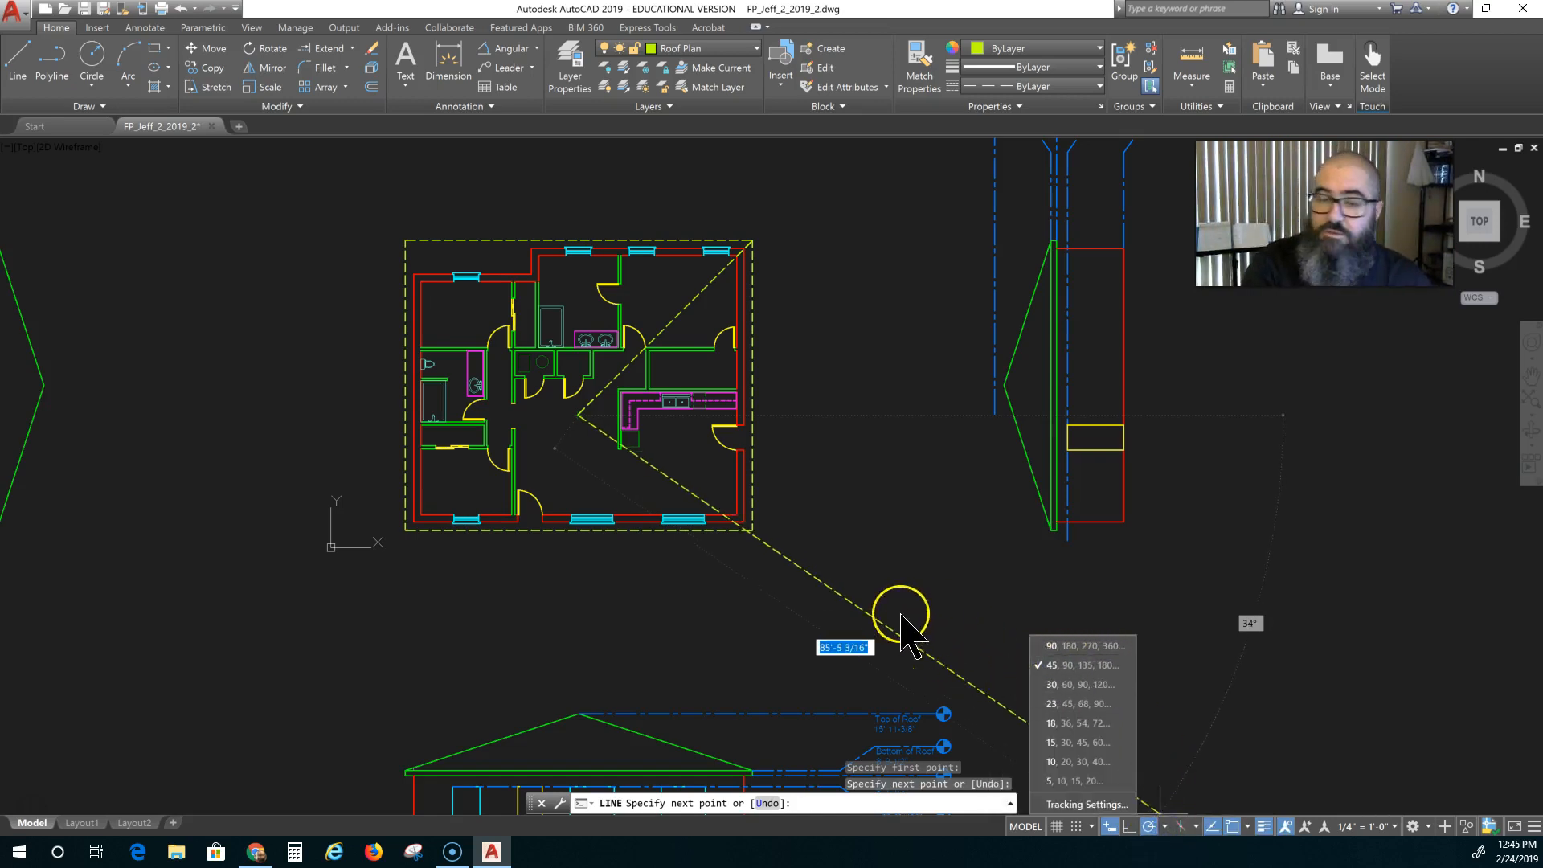
{"action": "key", "text": "Escape"}
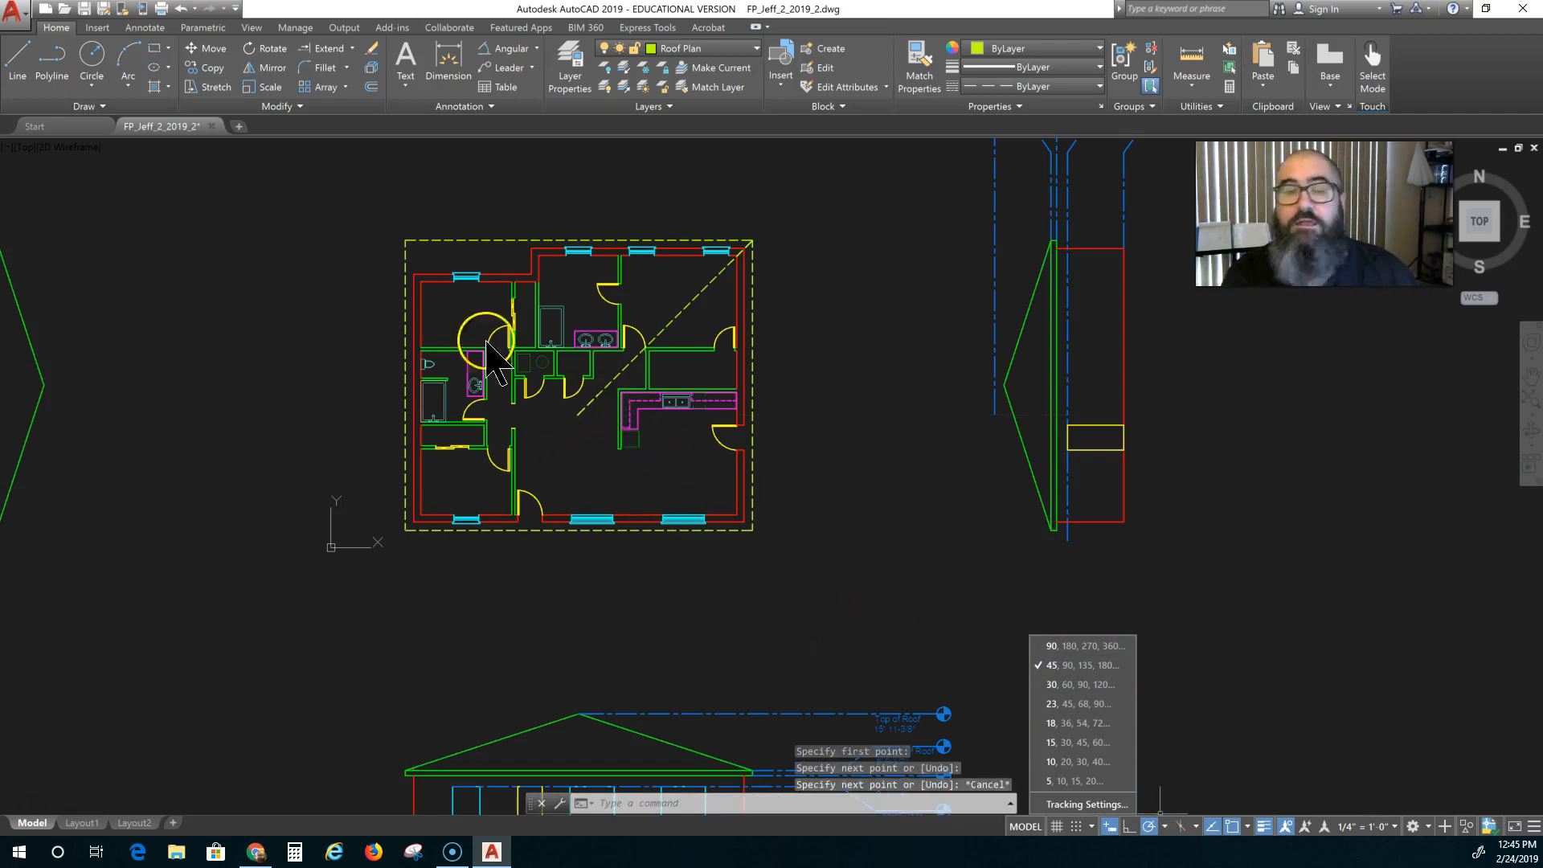
Draw a 45° hip line from the roof outline's lower-right corner up beyond the upper overhang edge
{"action": "key", "text": "Return"}
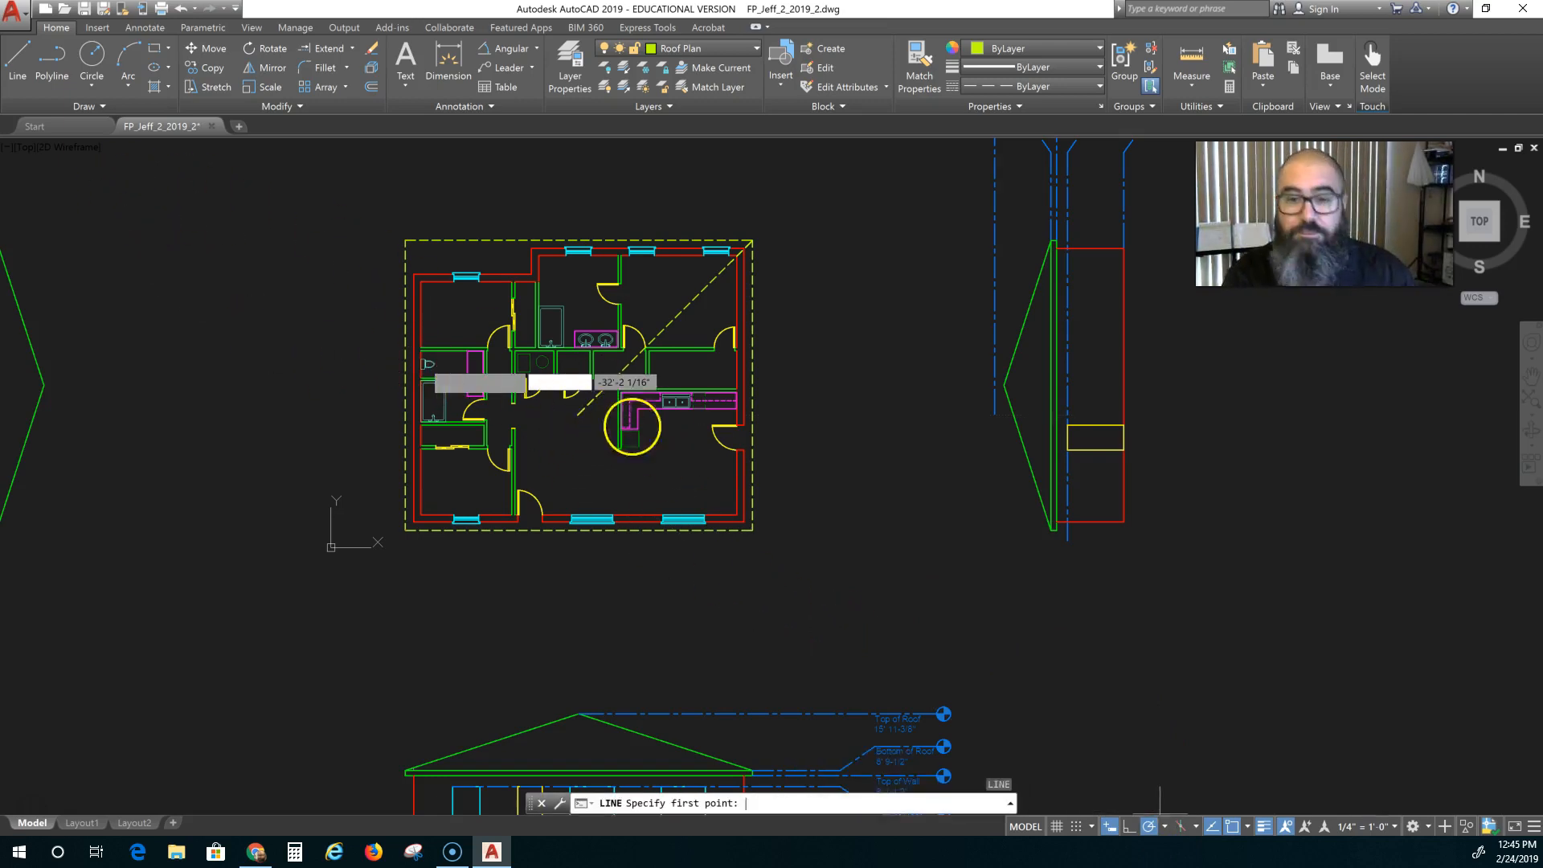
{"action": "left_click", "coordinate": [749, 532]}
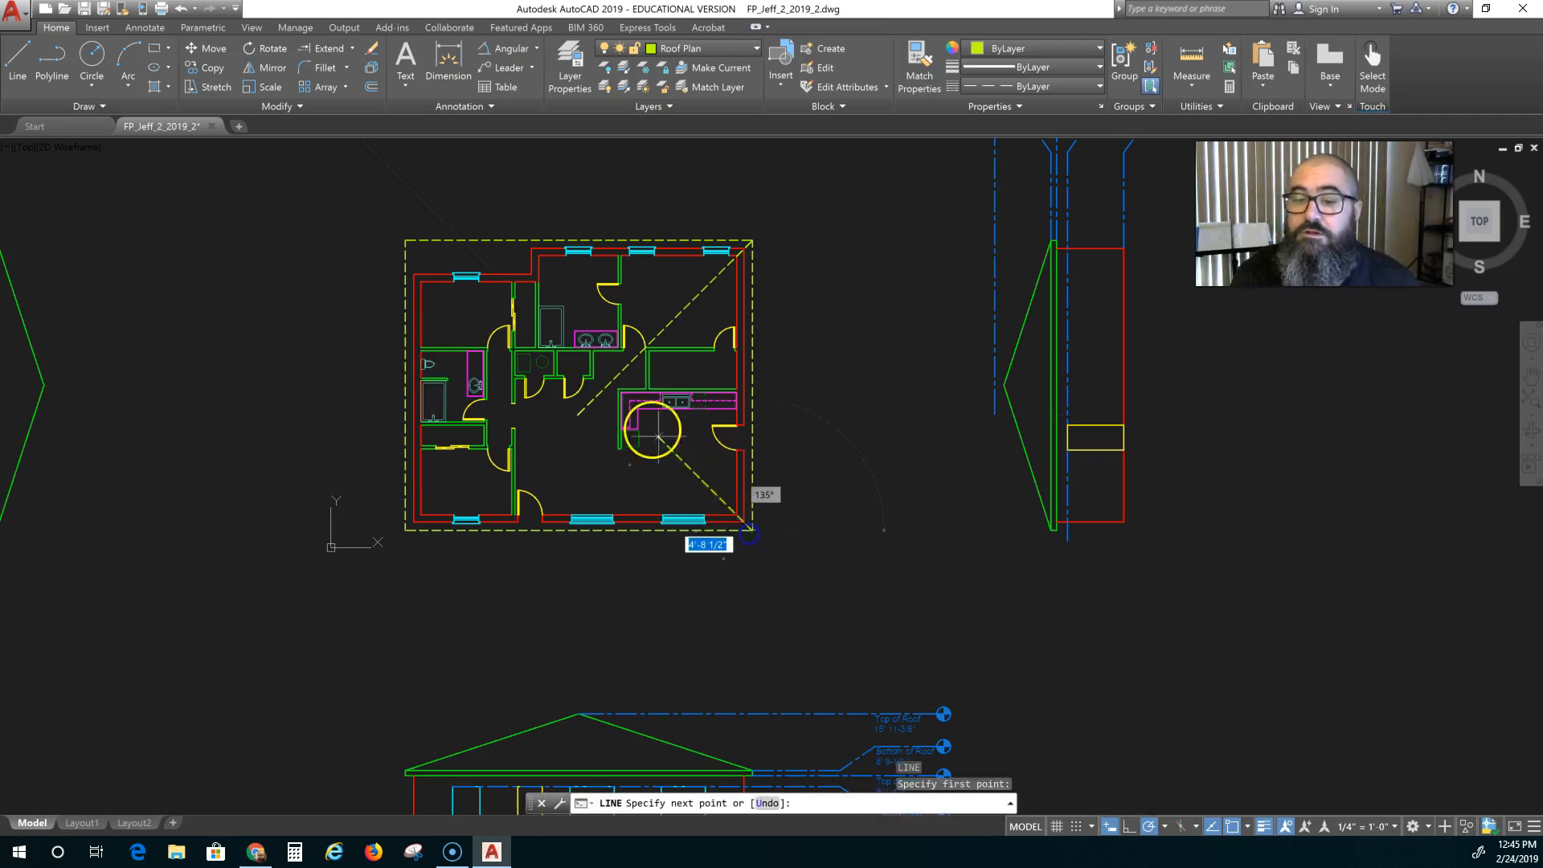
{"action": "left_click", "coordinate": [407, 191]}
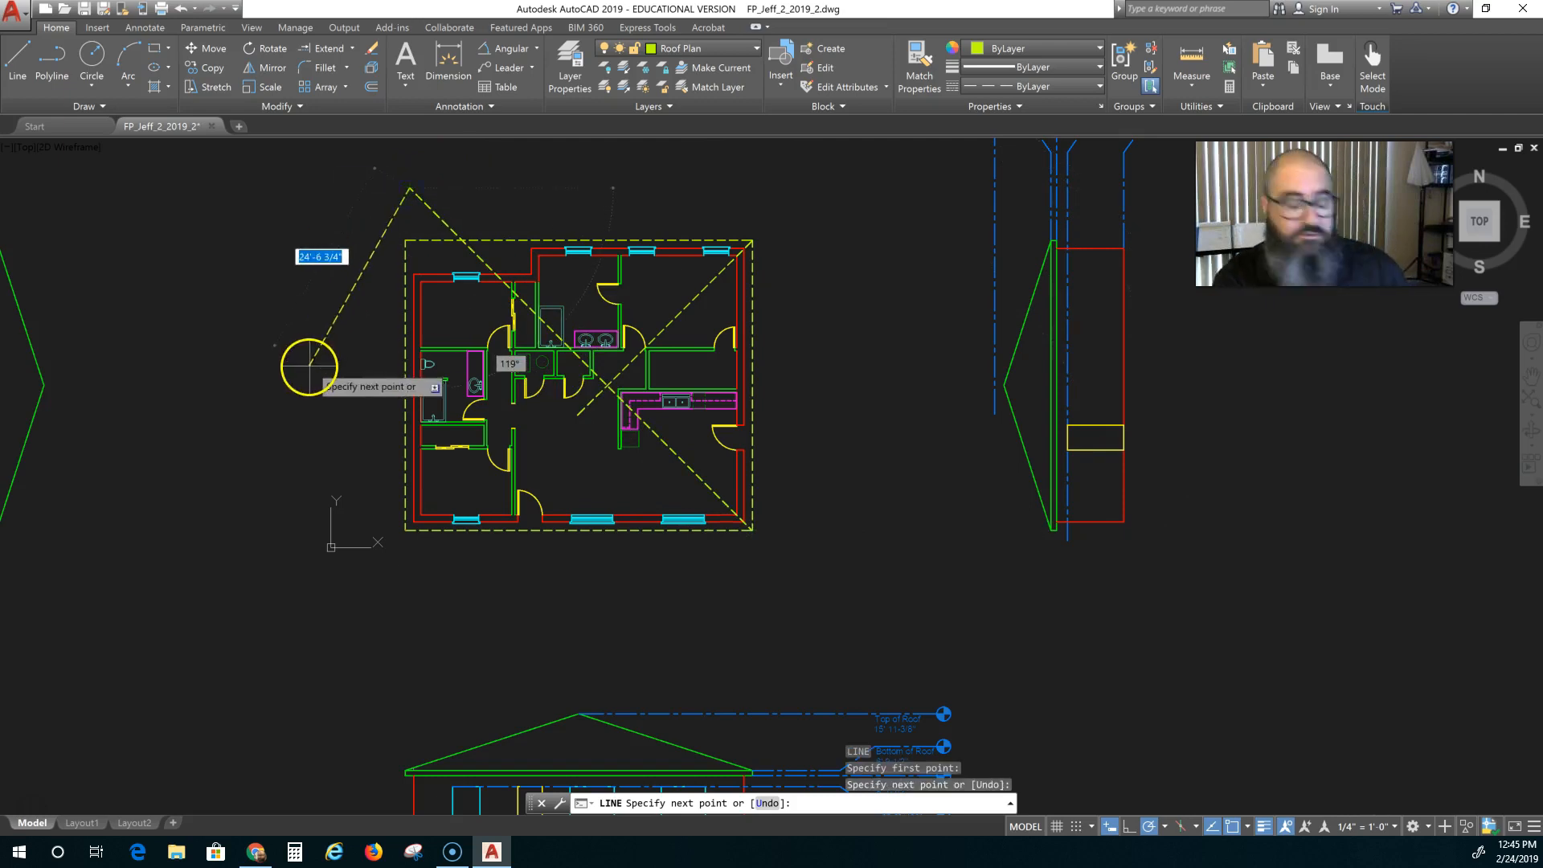
{"action": "key", "text": "Escape"}
Draw a 45° hip line from the roof outline's lower-left corner up beyond the upper overhang edge
{"action": "left_click", "coordinate": [18, 61]}
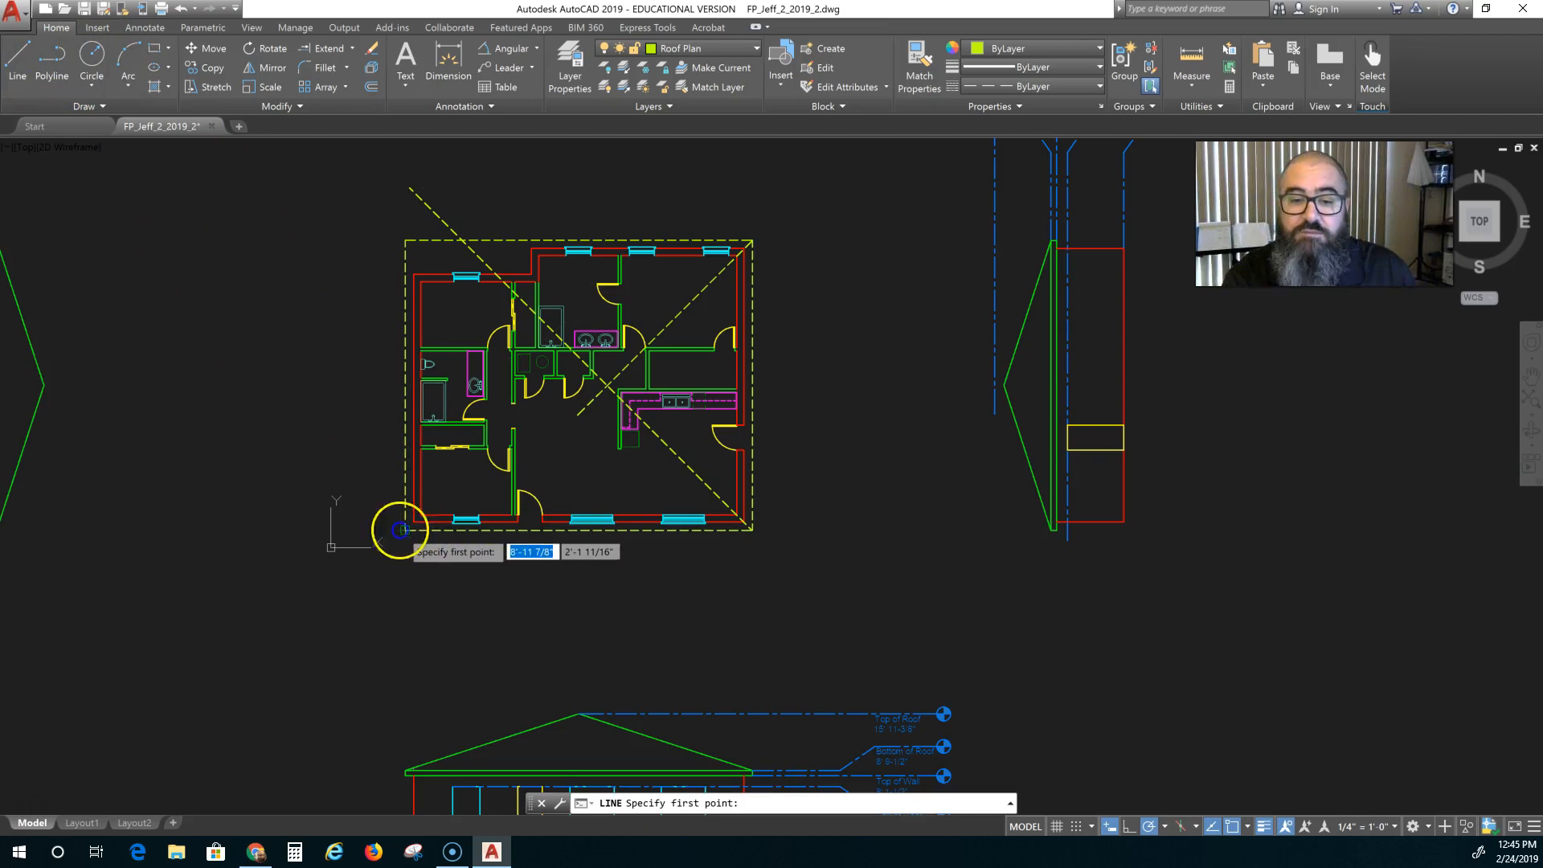
{"action": "left_click", "coordinate": [406, 529]}
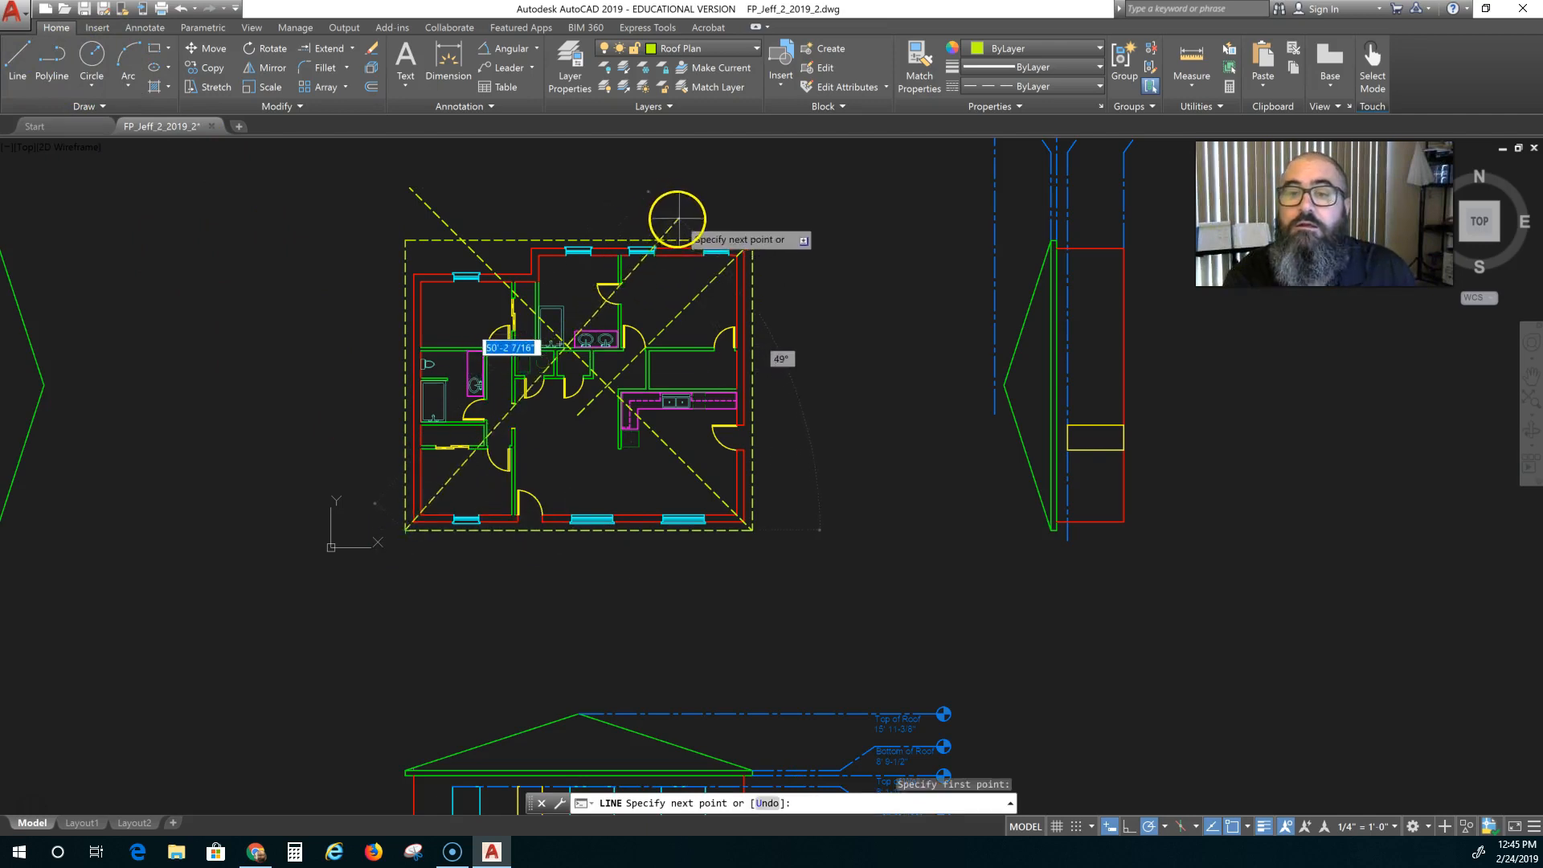
{"action": "left_click", "coordinate": [730, 205]}
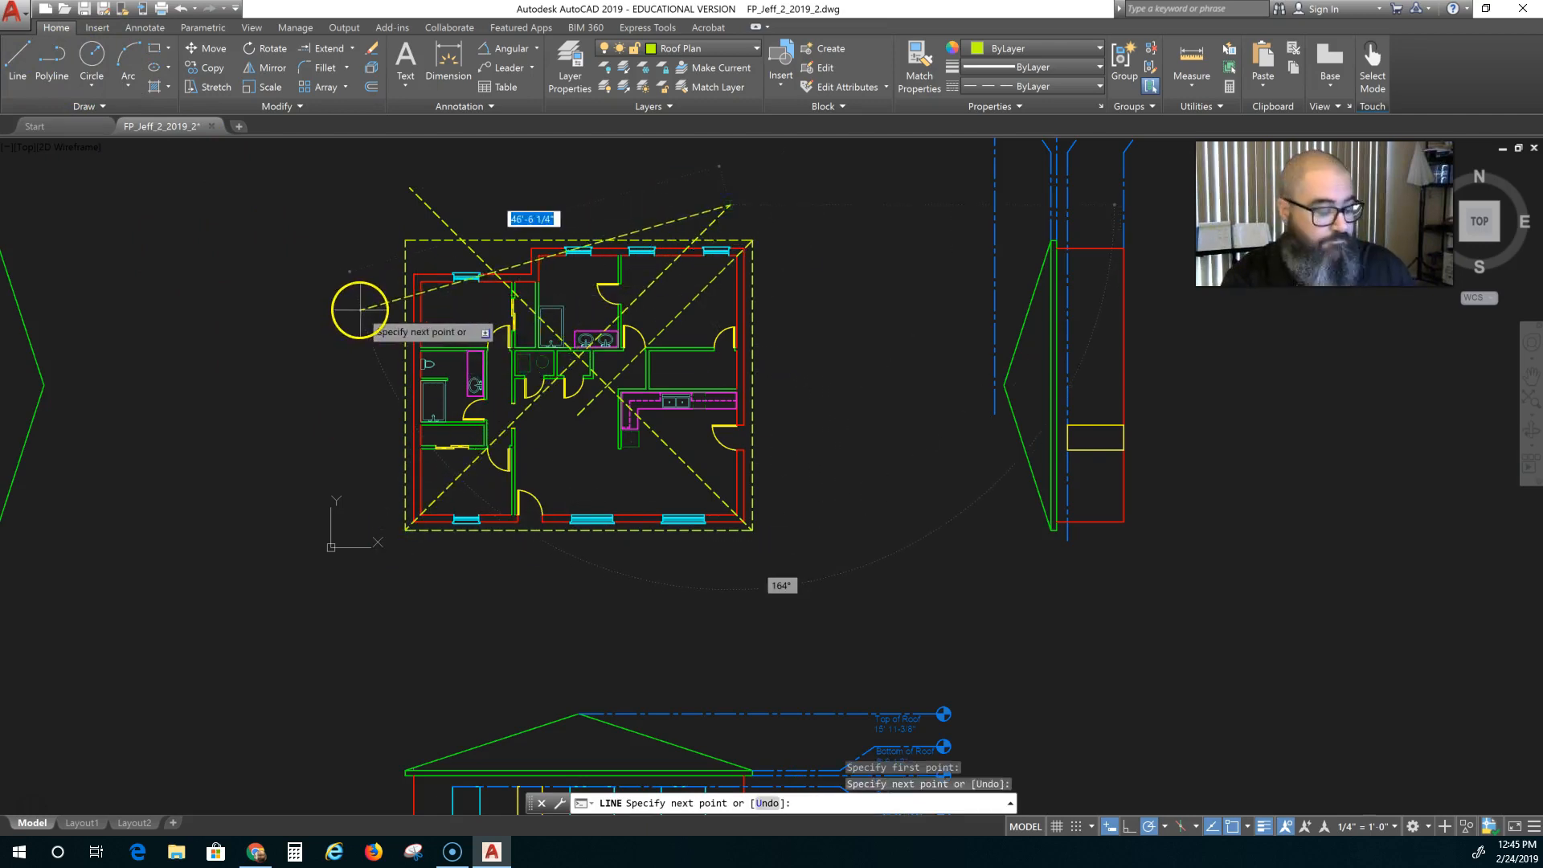
{"action": "key", "text": "Escape"}
Draw a 45° hip line from the roof outline's upper-left corner down across the other diagonals
{"action": "key", "text": "Return"}
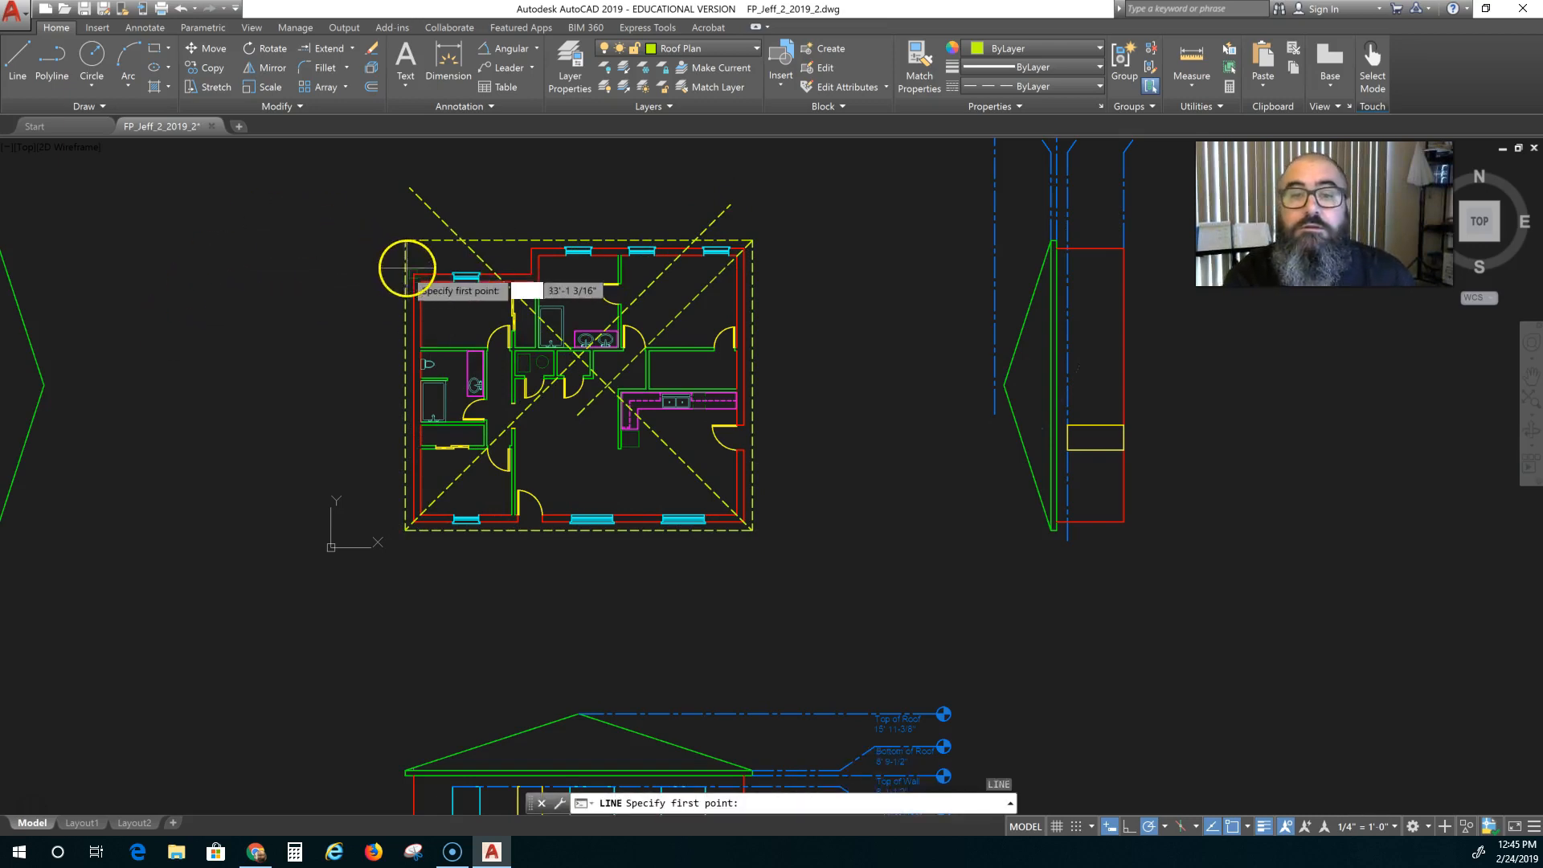
{"action": "left_click", "coordinate": [407, 242]}
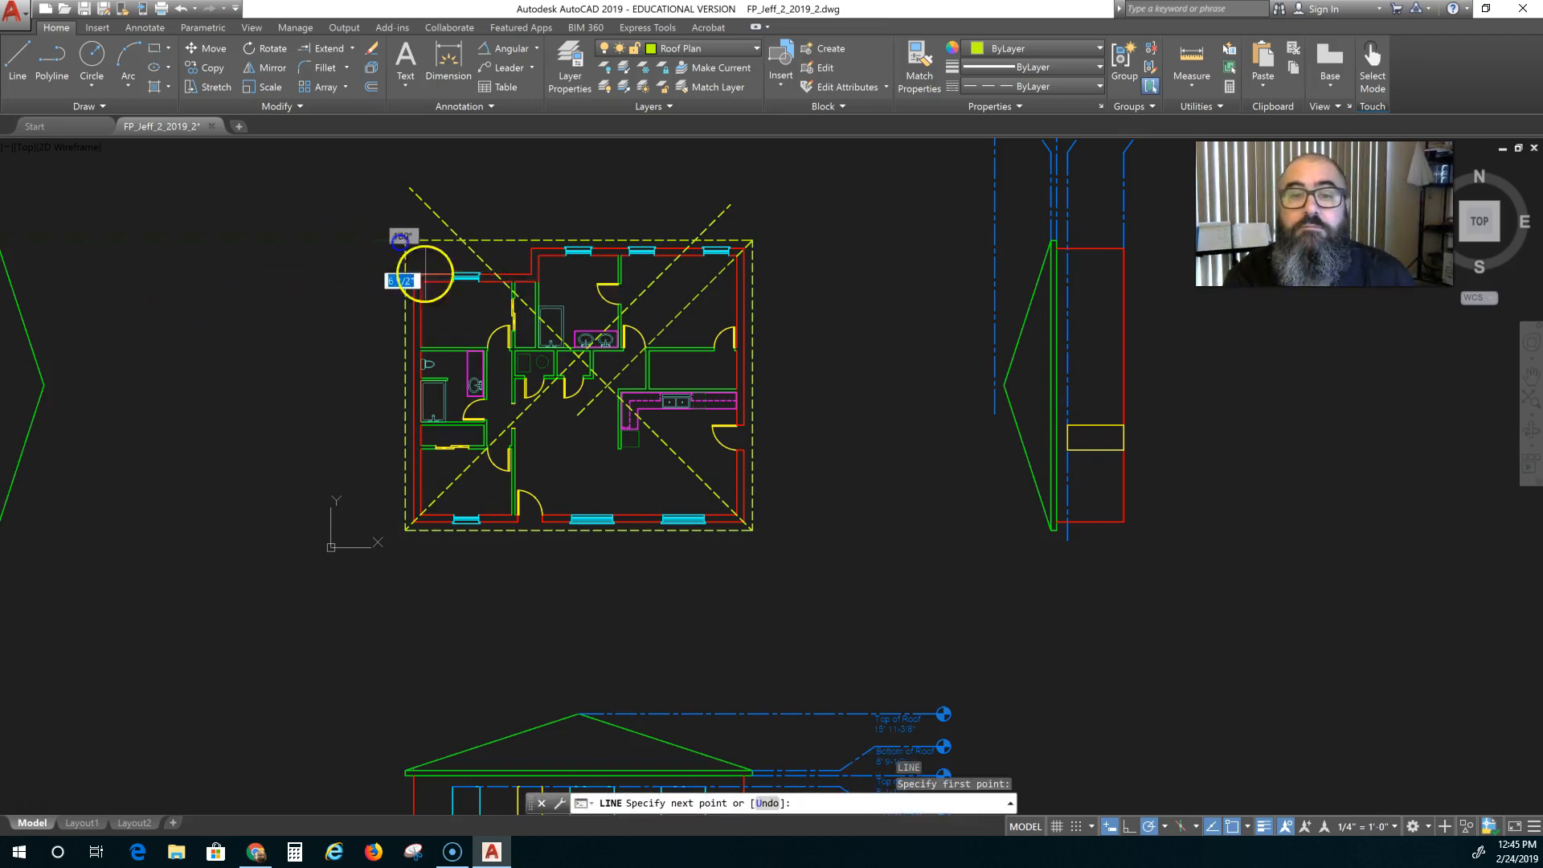
{"action": "left_click", "coordinate": [655, 483]}
{"action": "key", "text": "Escape"}
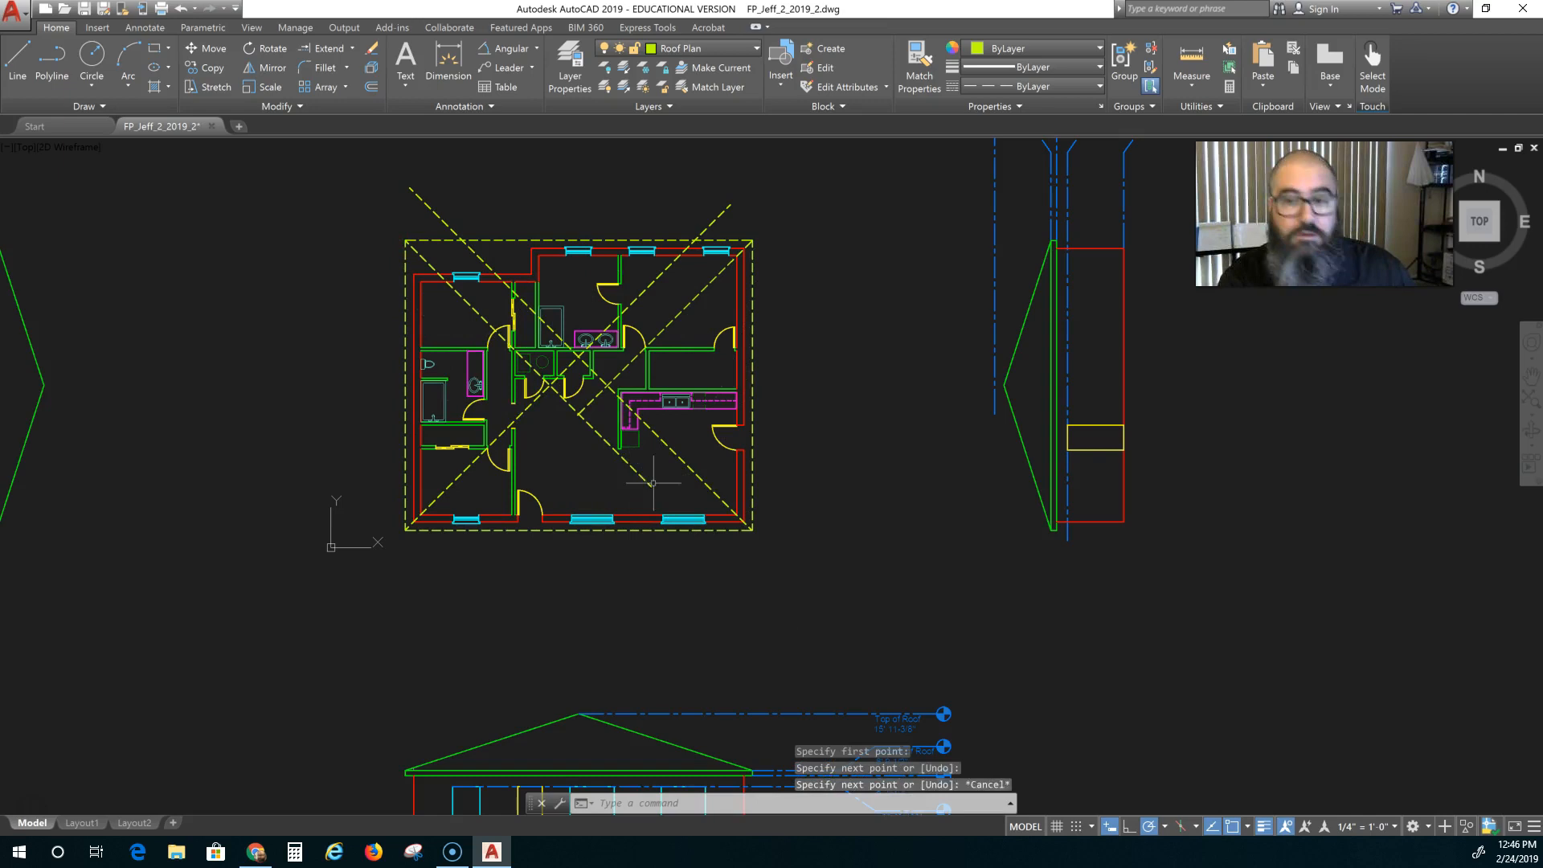
Try to freeze the Roof Plan layer
{"action": "left_click", "coordinate": [733, 50]}
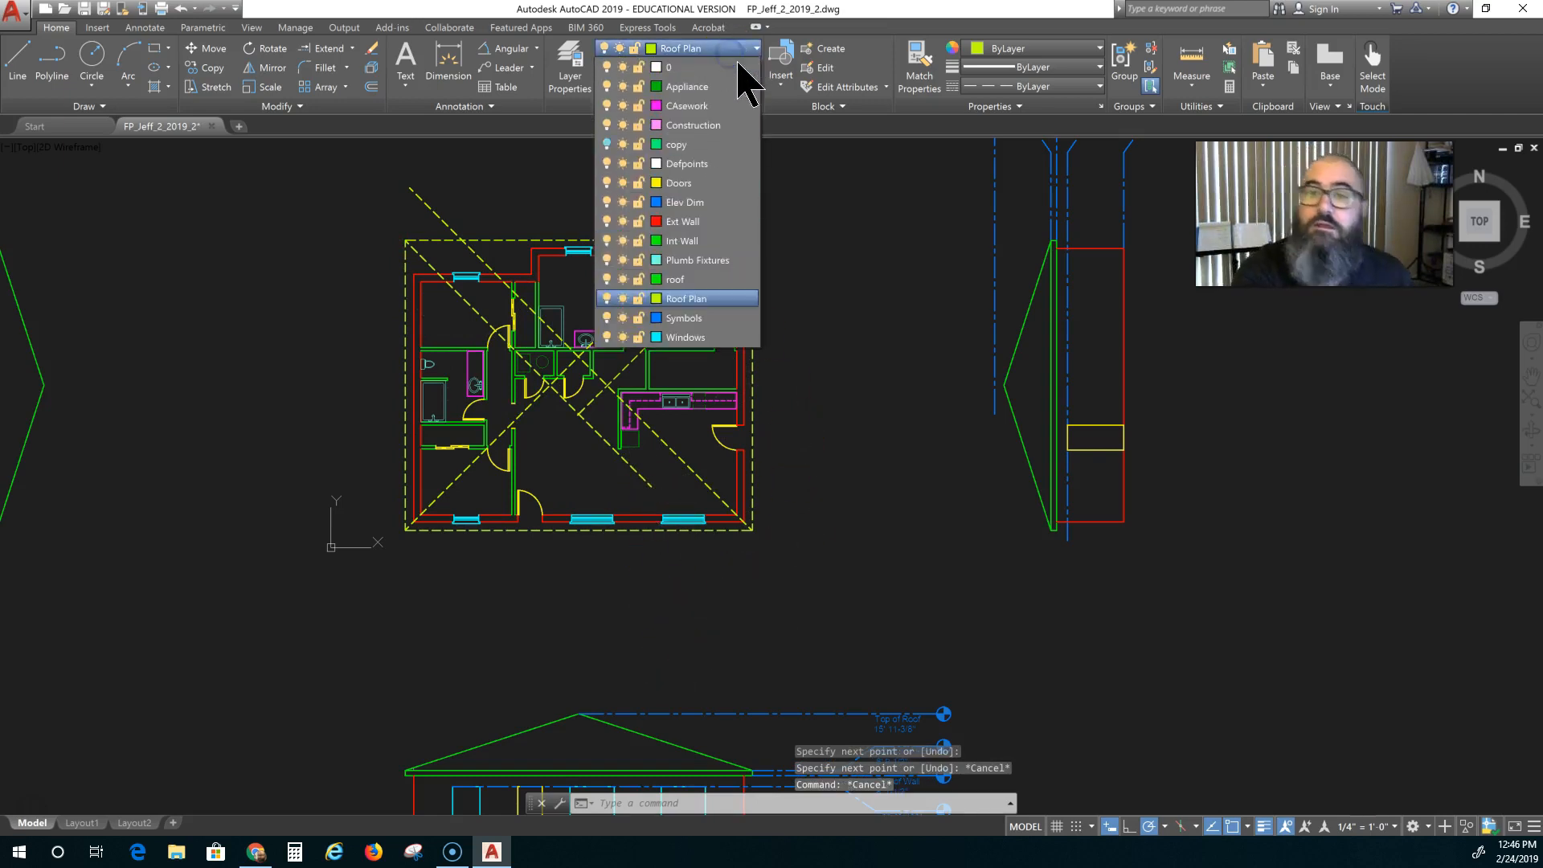
{"action": "left_click", "coordinate": [824, 239]}
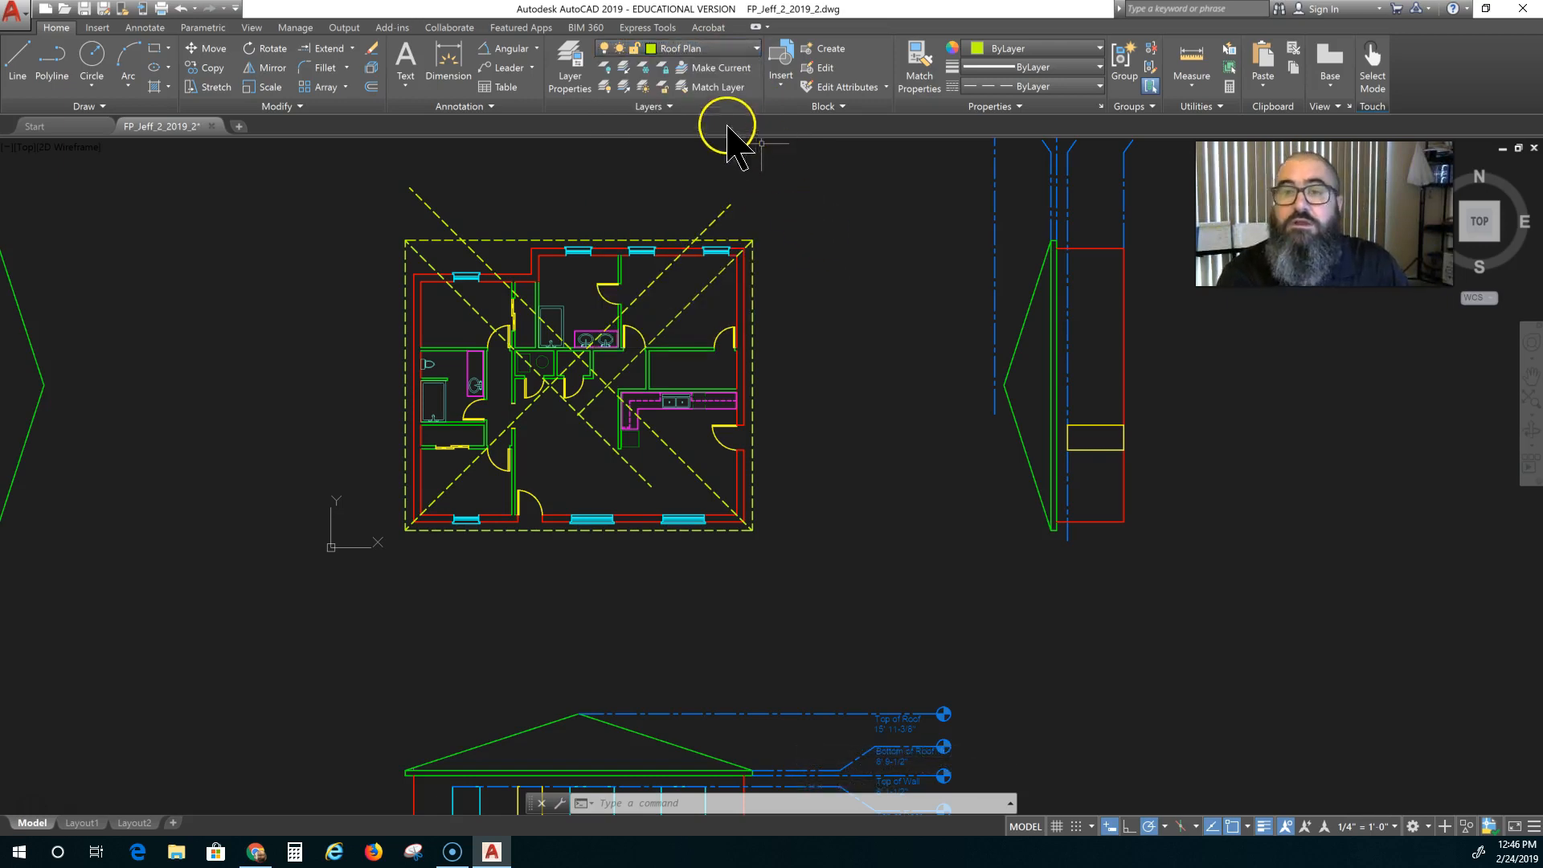
{"action": "left_click", "coordinate": [707, 50]}
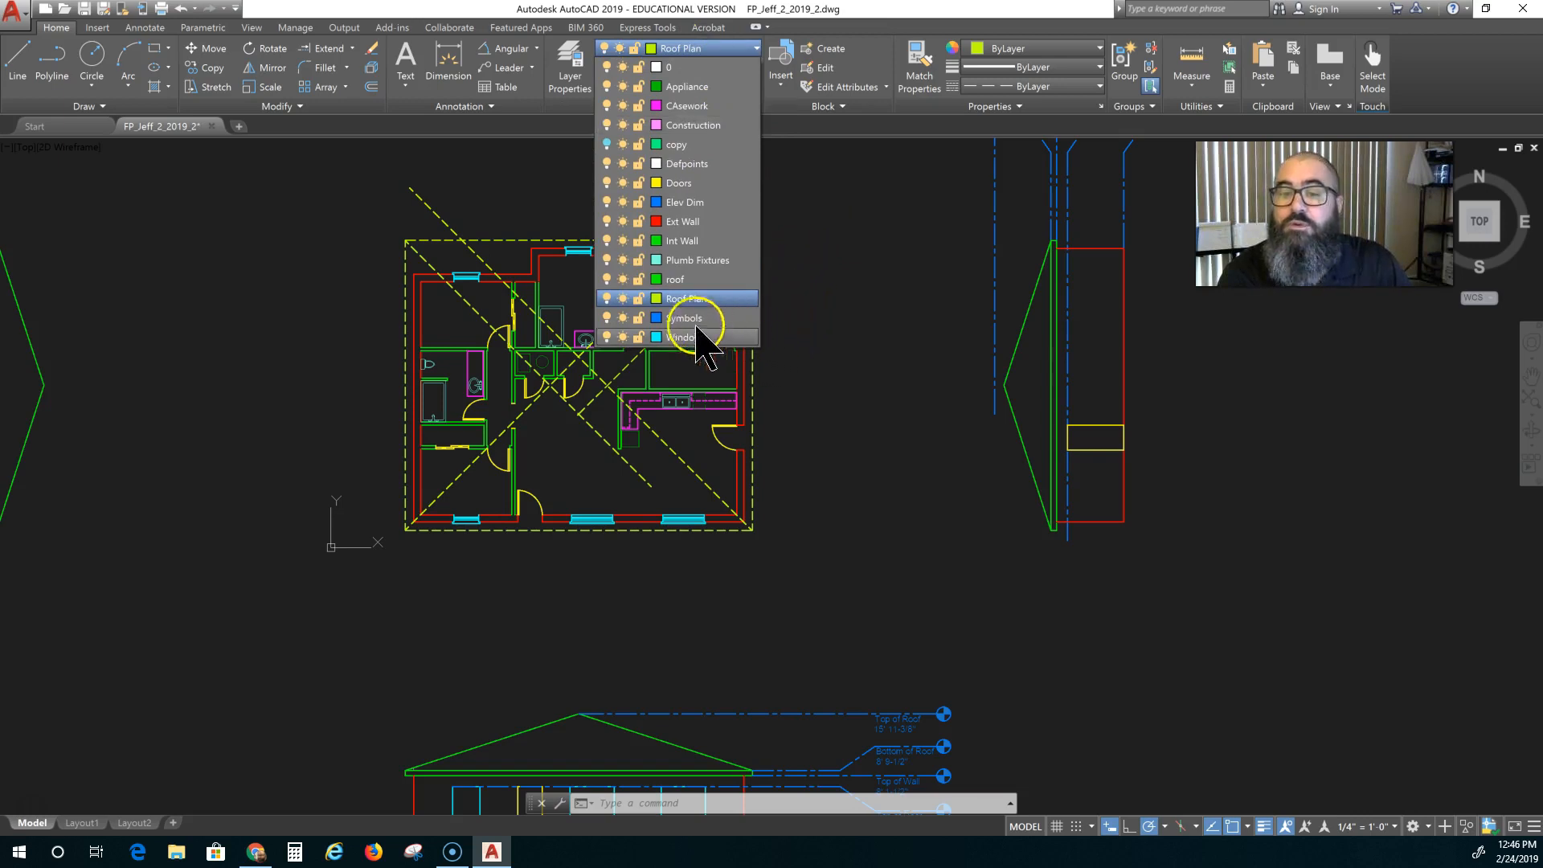
{"action": "left_click", "coordinate": [623, 297]}
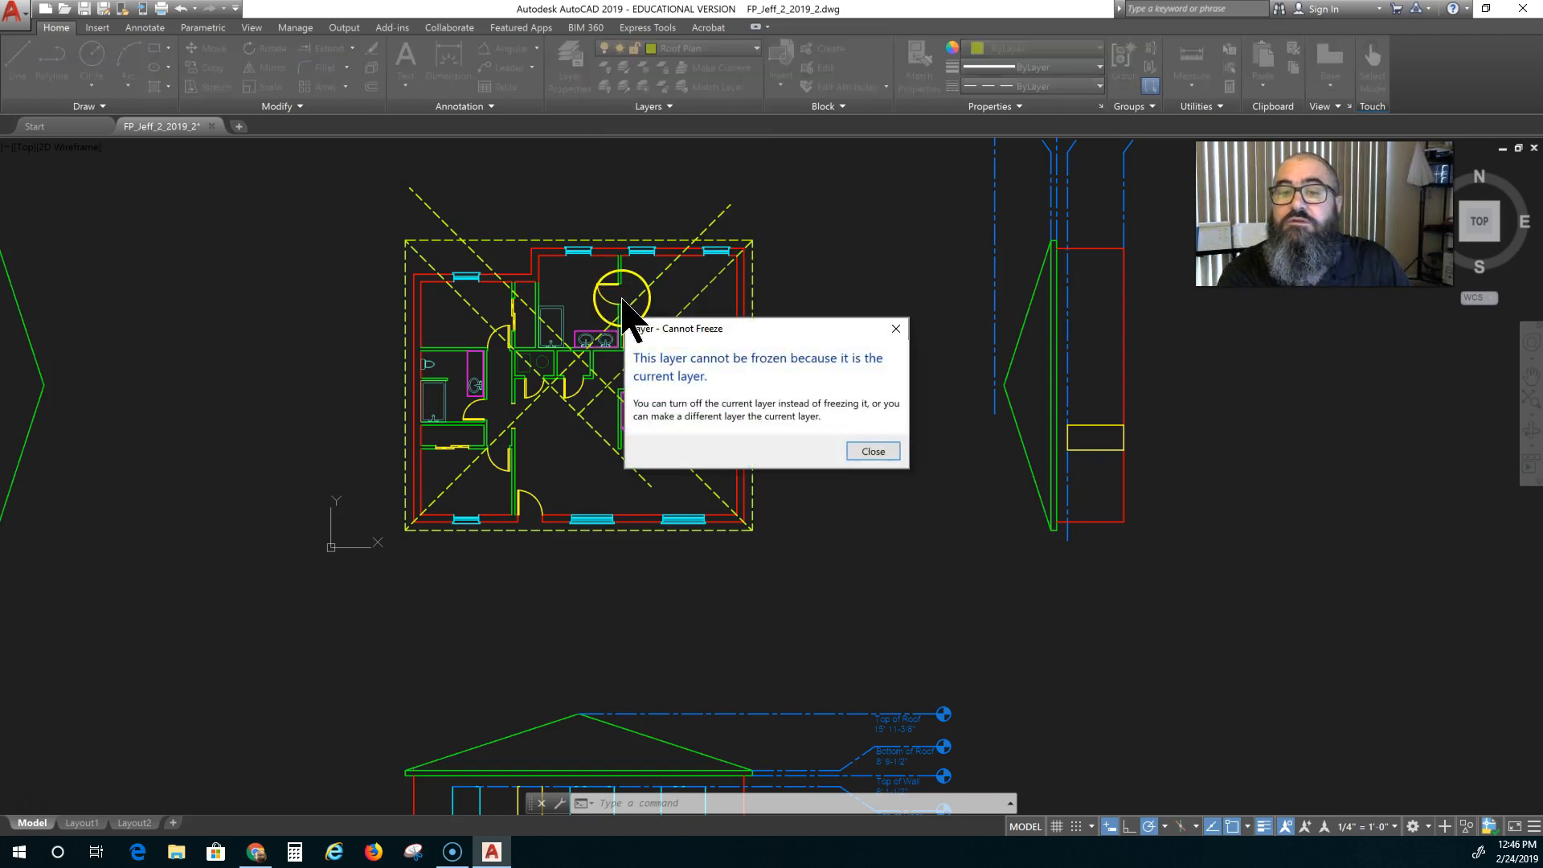
{"action": "left_click", "coordinate": [873, 452]}
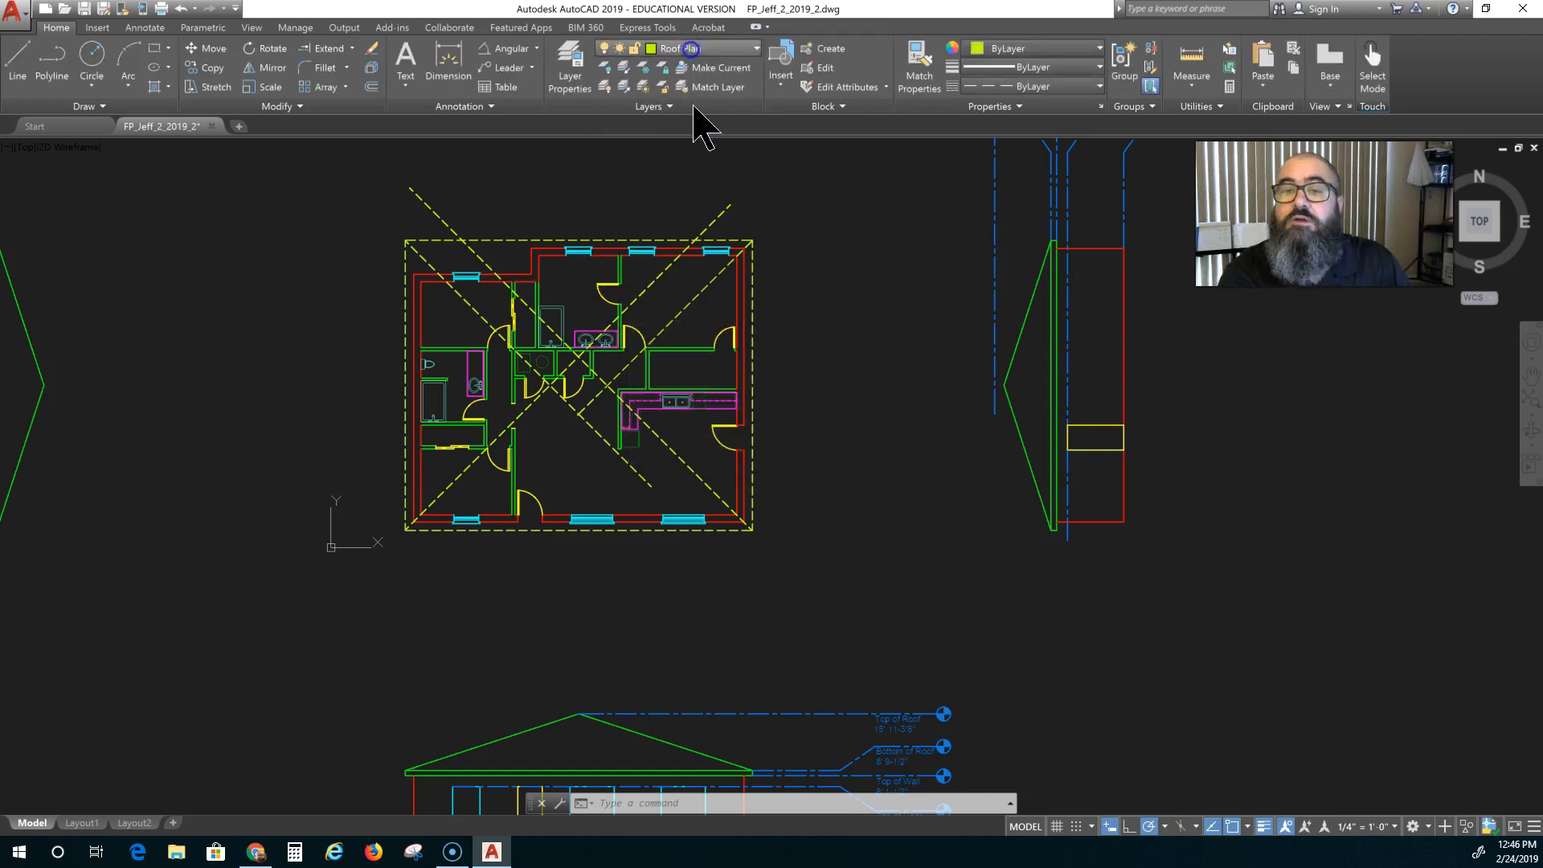
Turn off the Appliance, CAsework, Construction, Defpoints and Doors layers, leaving the copy layer off
{"action": "left_click", "coordinate": [691, 49]}
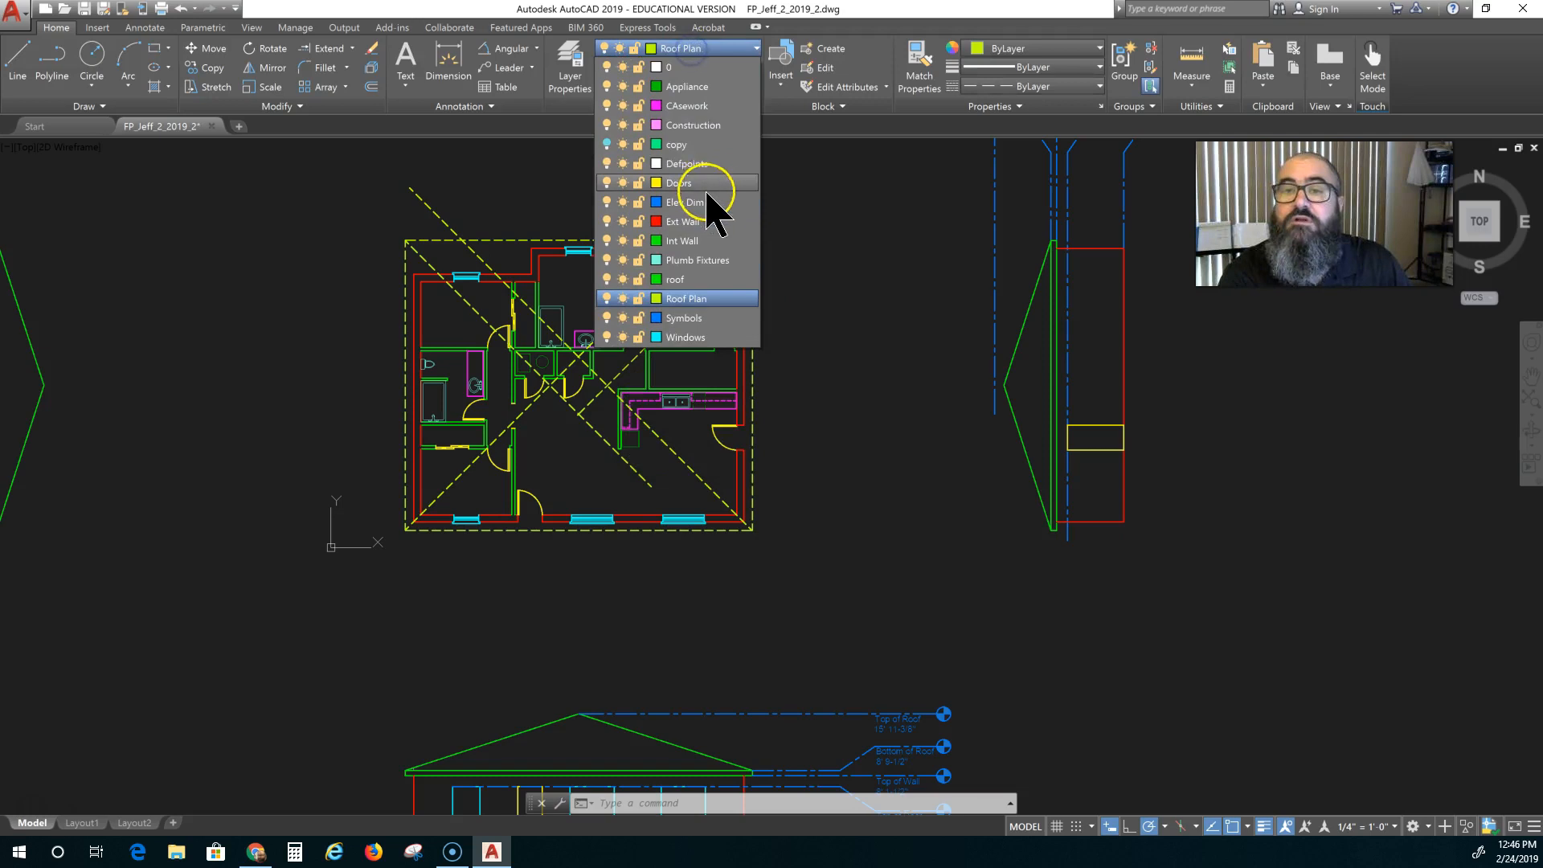
{"action": "left_click", "coordinate": [607, 86]}
{"action": "left_click", "coordinate": [607, 106]}
{"action": "left_click", "coordinate": [607, 125]}
{"action": "left_click", "coordinate": [607, 144]}
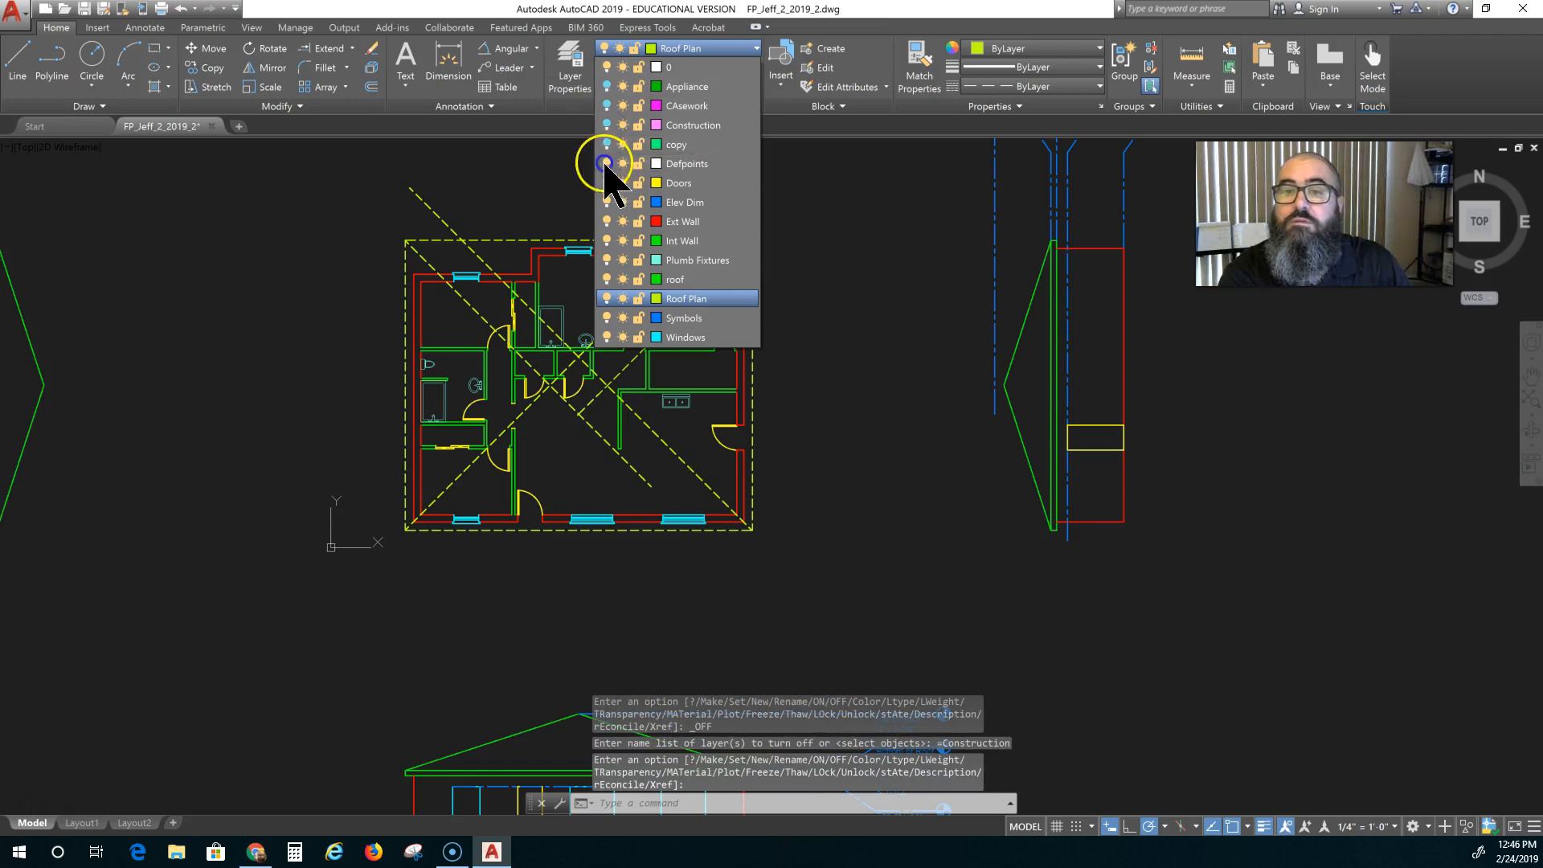
{"action": "left_click", "coordinate": [607, 163]}
{"action": "left_click", "coordinate": [607, 183]}
Turn off the Ext Wall, Int Wall, Plumb Fixtures, roof, Elev Dim, Symbols and Windows layers, leaving Roof Plan on
{"action": "left_click", "coordinate": [608, 200]}
{"action": "left_click", "coordinate": [607, 221]}
{"action": "left_click", "coordinate": [607, 241]}
{"action": "left_click", "coordinate": [607, 260]}
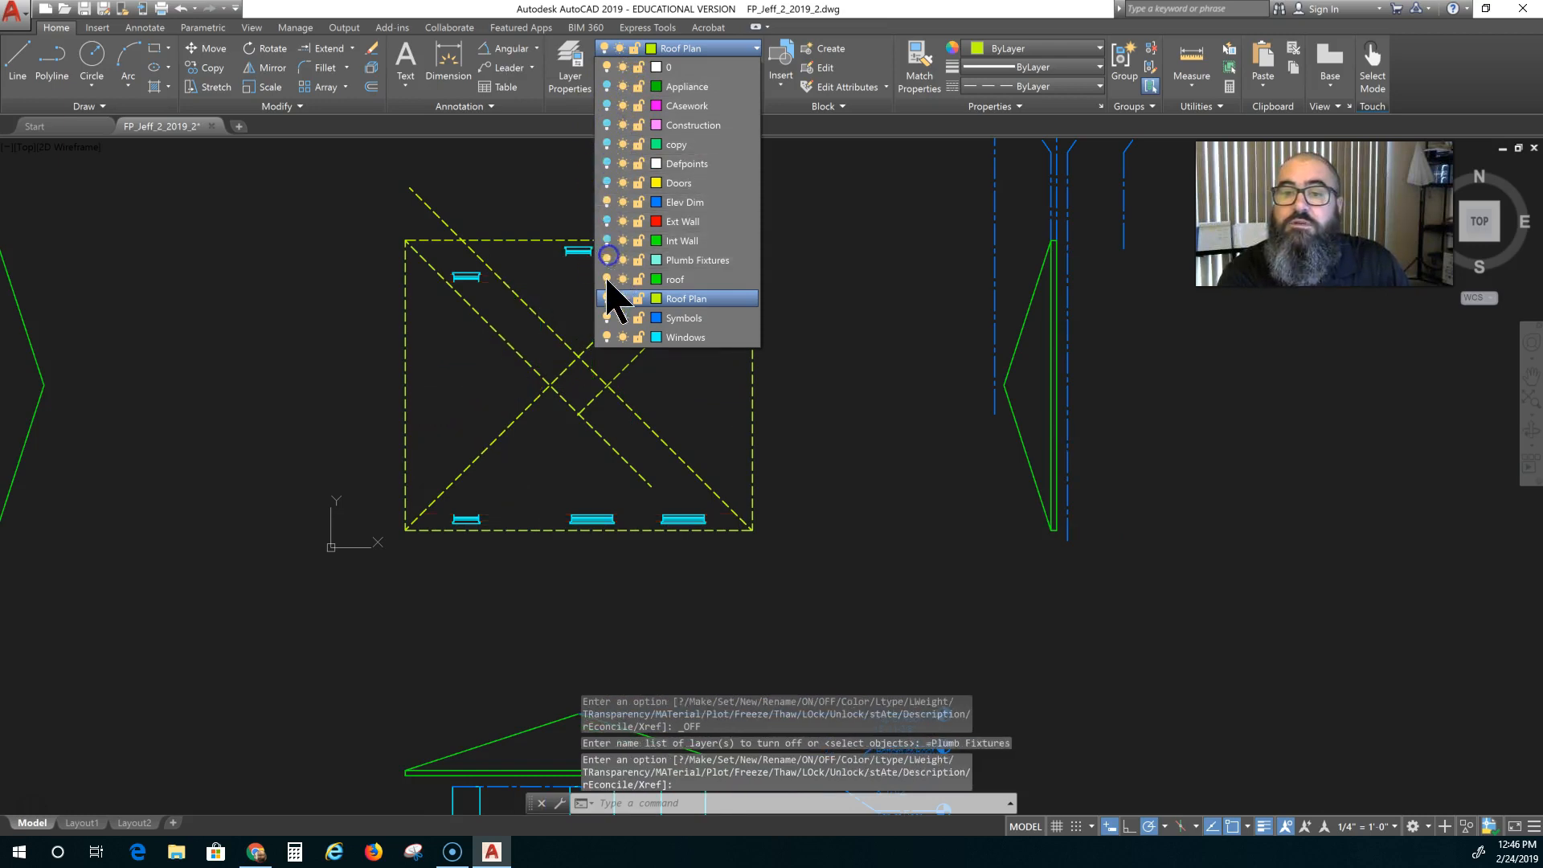
{"action": "left_click", "coordinate": [607, 279]}
{"action": "left_click", "coordinate": [606, 202]}
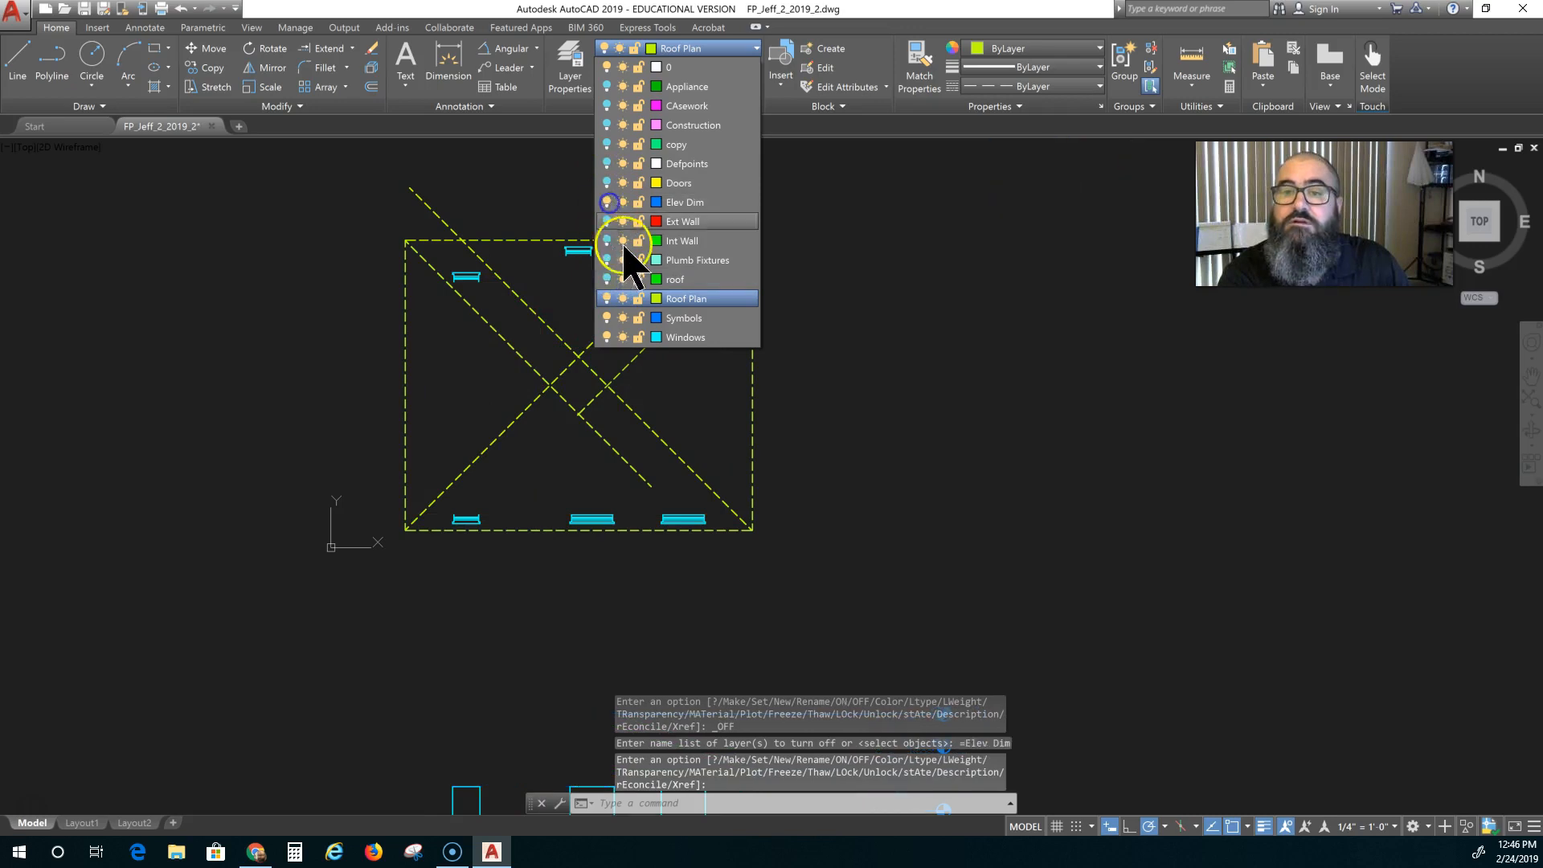
{"action": "left_click", "coordinate": [607, 319]}
{"action": "left_click", "coordinate": [607, 337]}
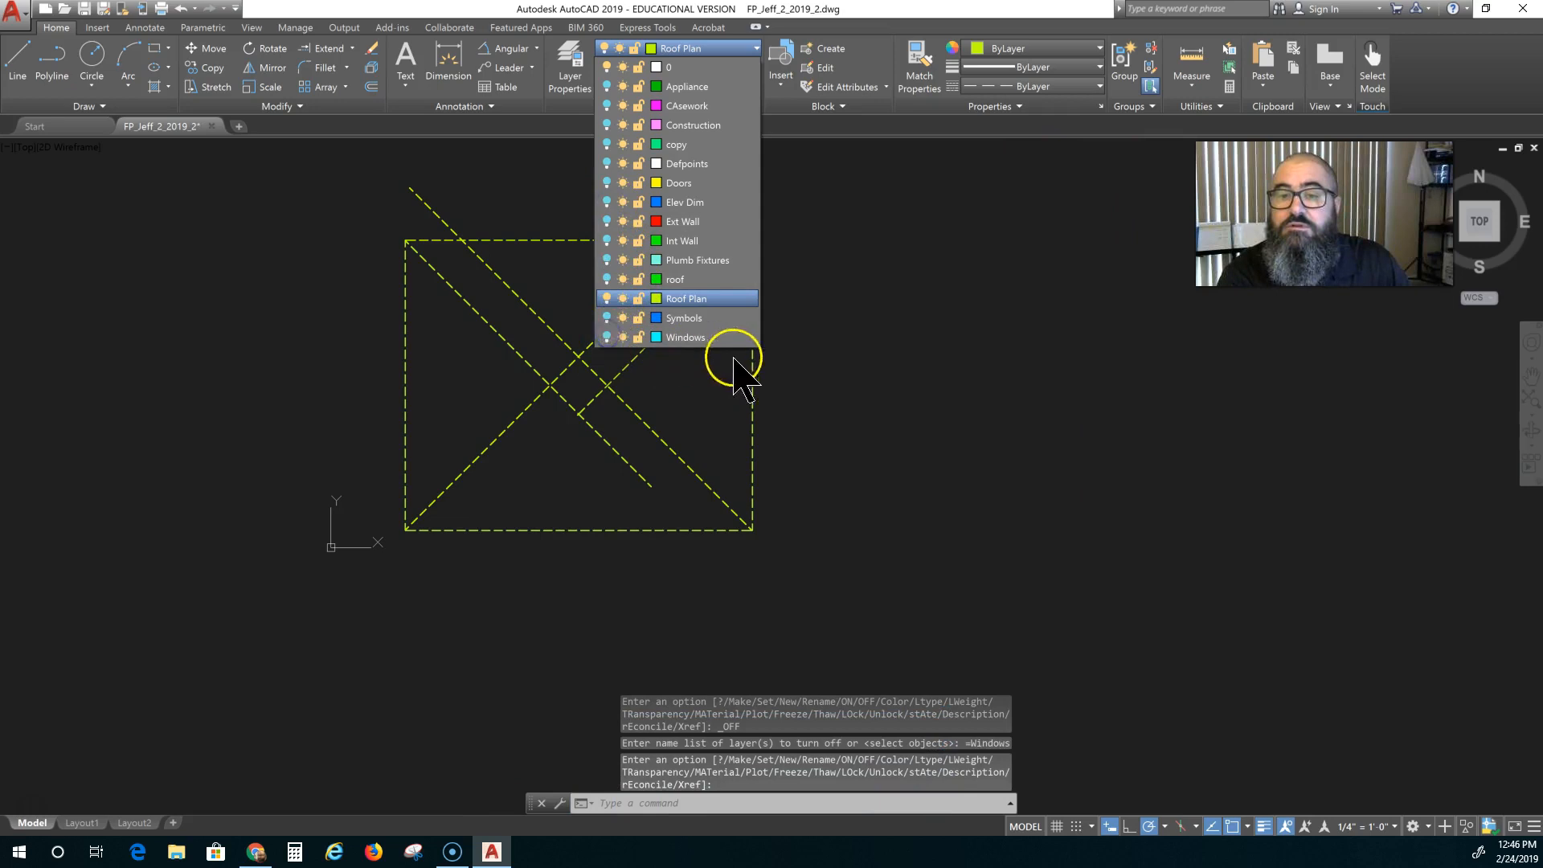
{"action": "scroll", "coordinate": [476, 381], "scroll_direction": "down", "scroll_amount": 2}
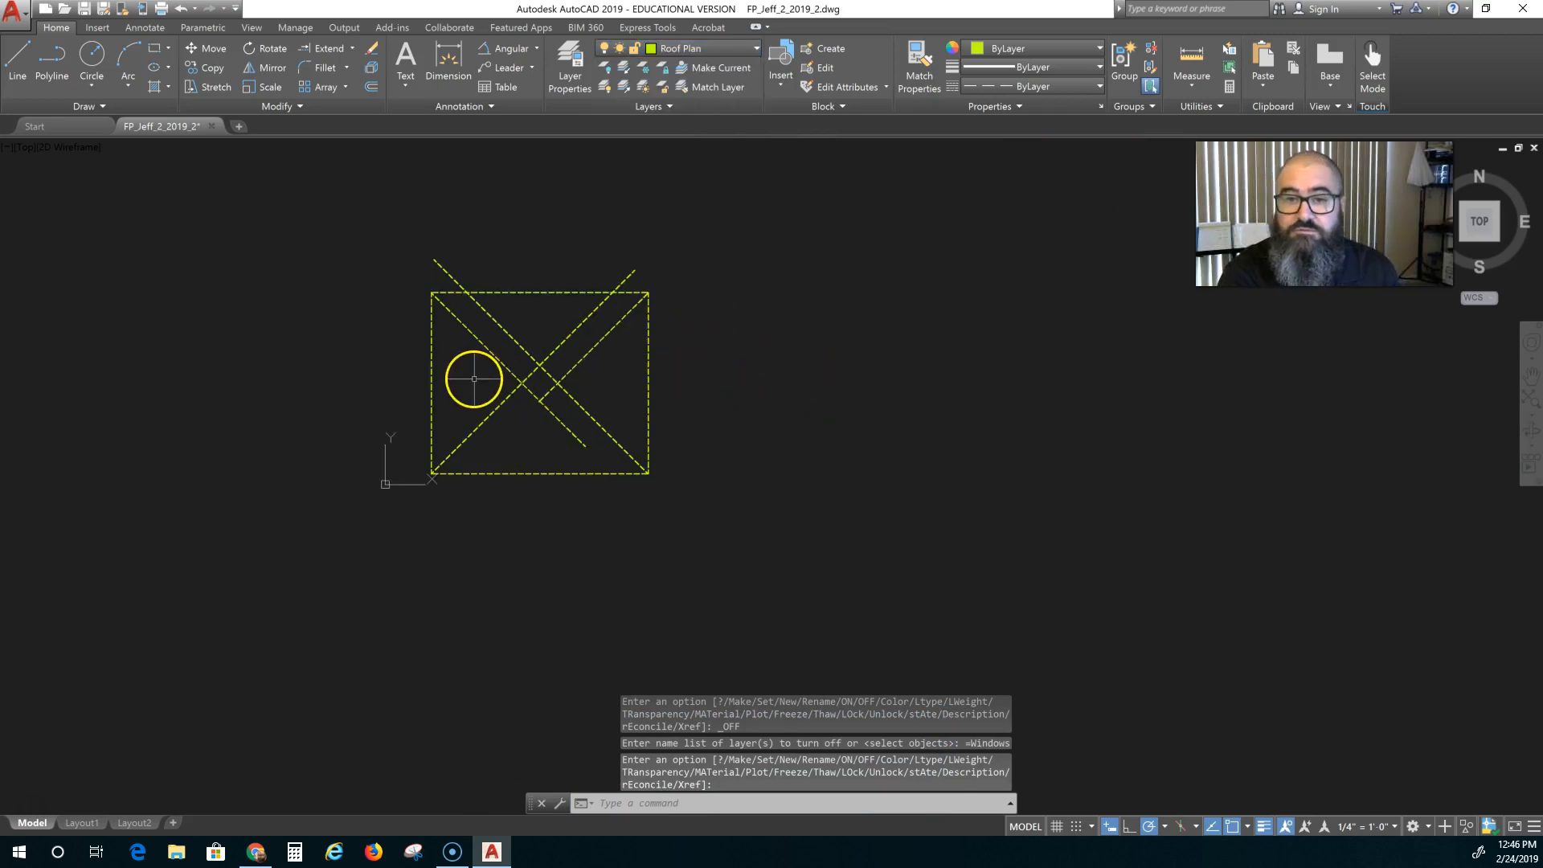
Trim the crossing diagonals inside the roof outline so each pair of hip lines ends at its own intersection point
{"action": "scroll", "coordinate": [479, 380], "scroll_direction": "up", "scroll_amount": 2}
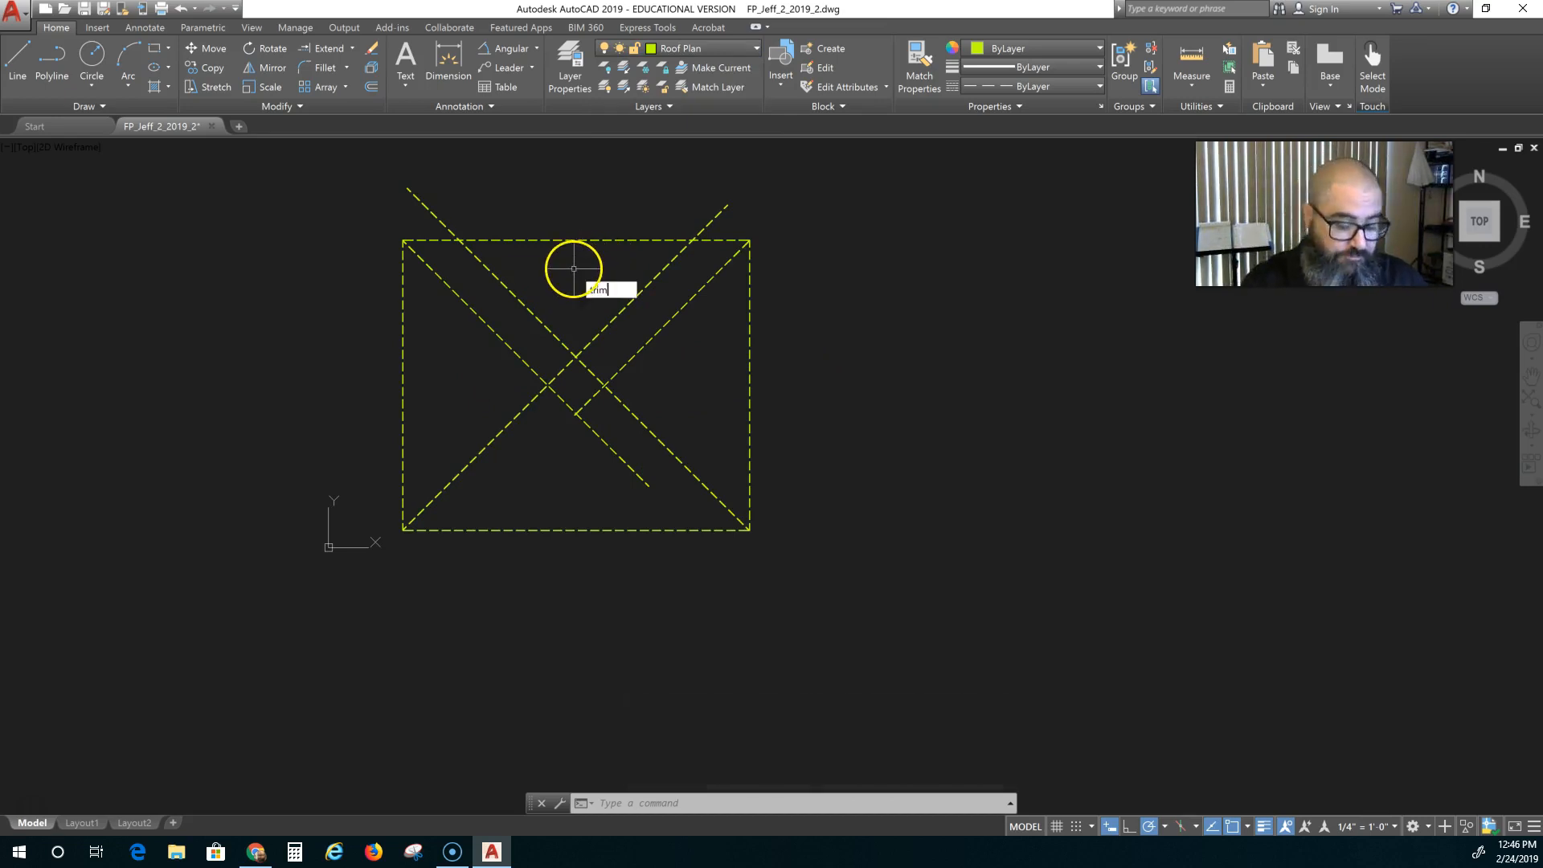
{"action": "key", "text": "Return"}
{"action": "key", "text": "Return"}
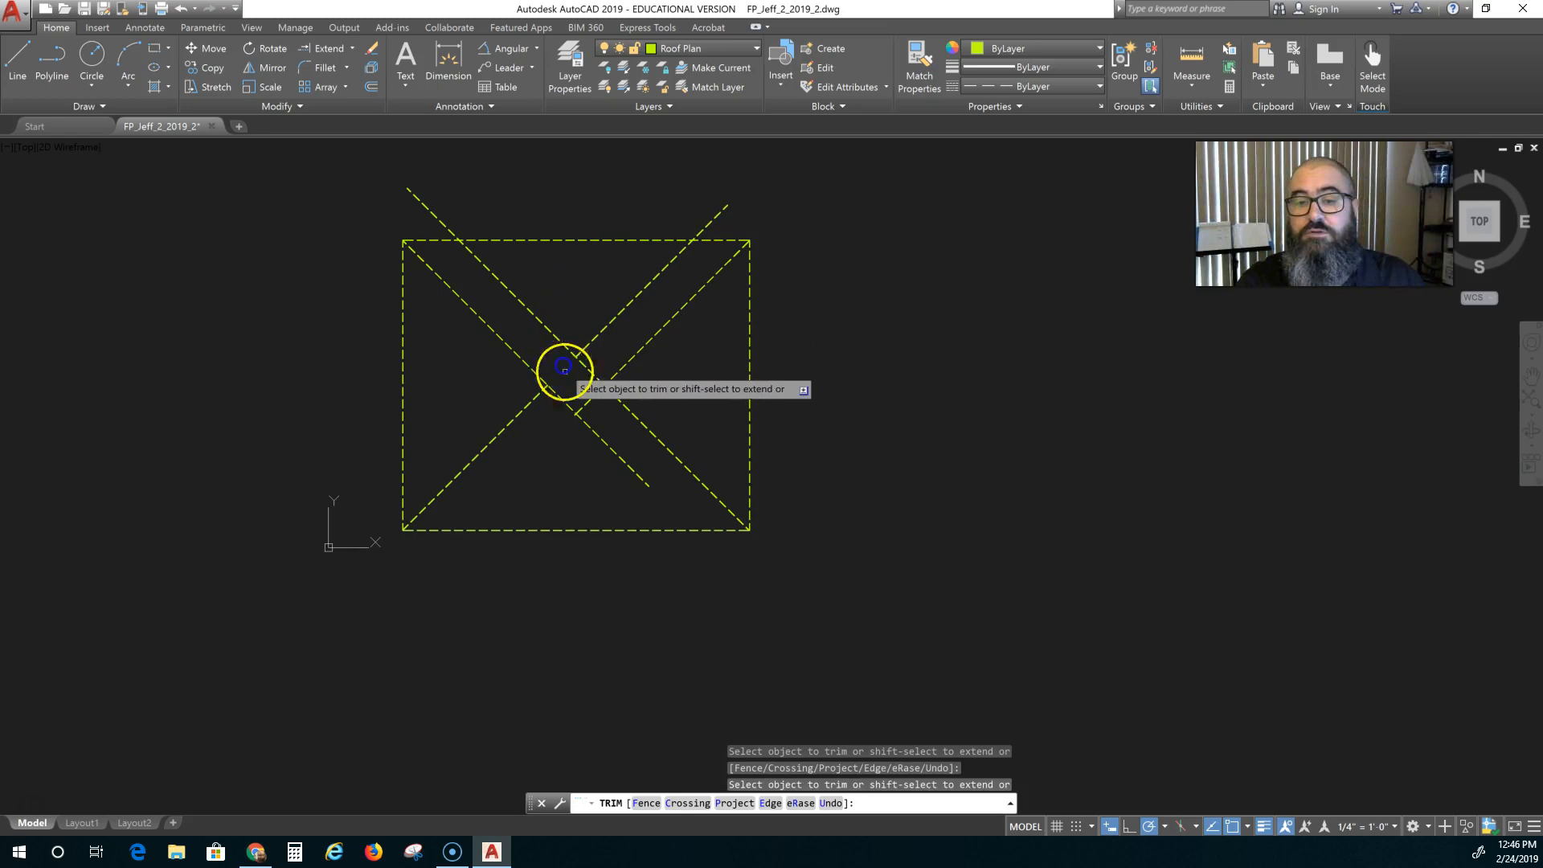
{"action": "left_click", "coordinate": [559, 396]}
{"action": "left_click", "coordinate": [587, 400]}
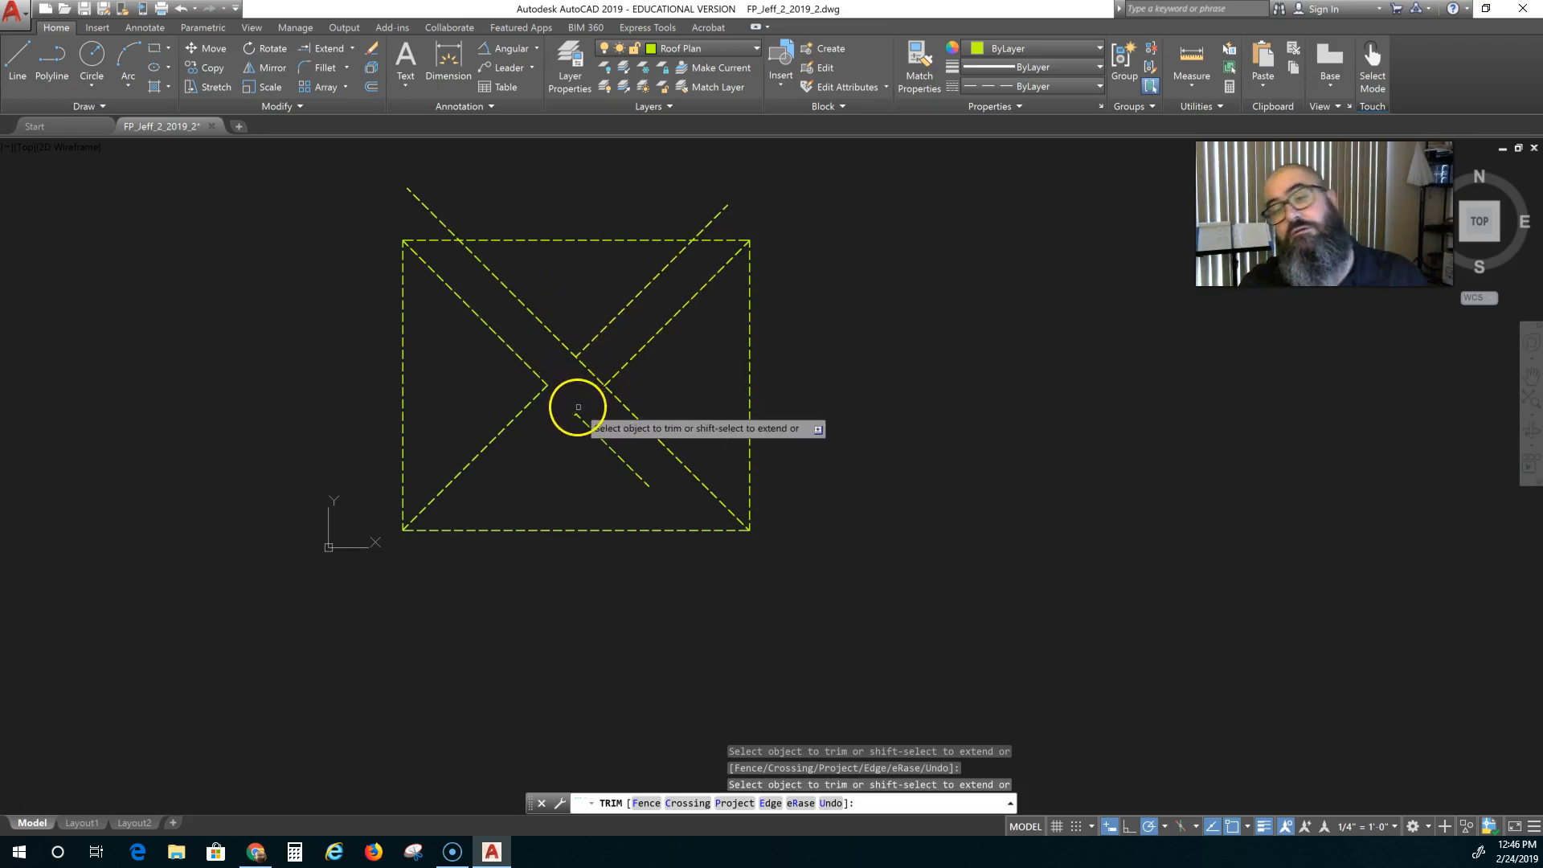
{"action": "left_click", "coordinate": [606, 323]}
{"action": "left_click", "coordinate": [544, 327]}
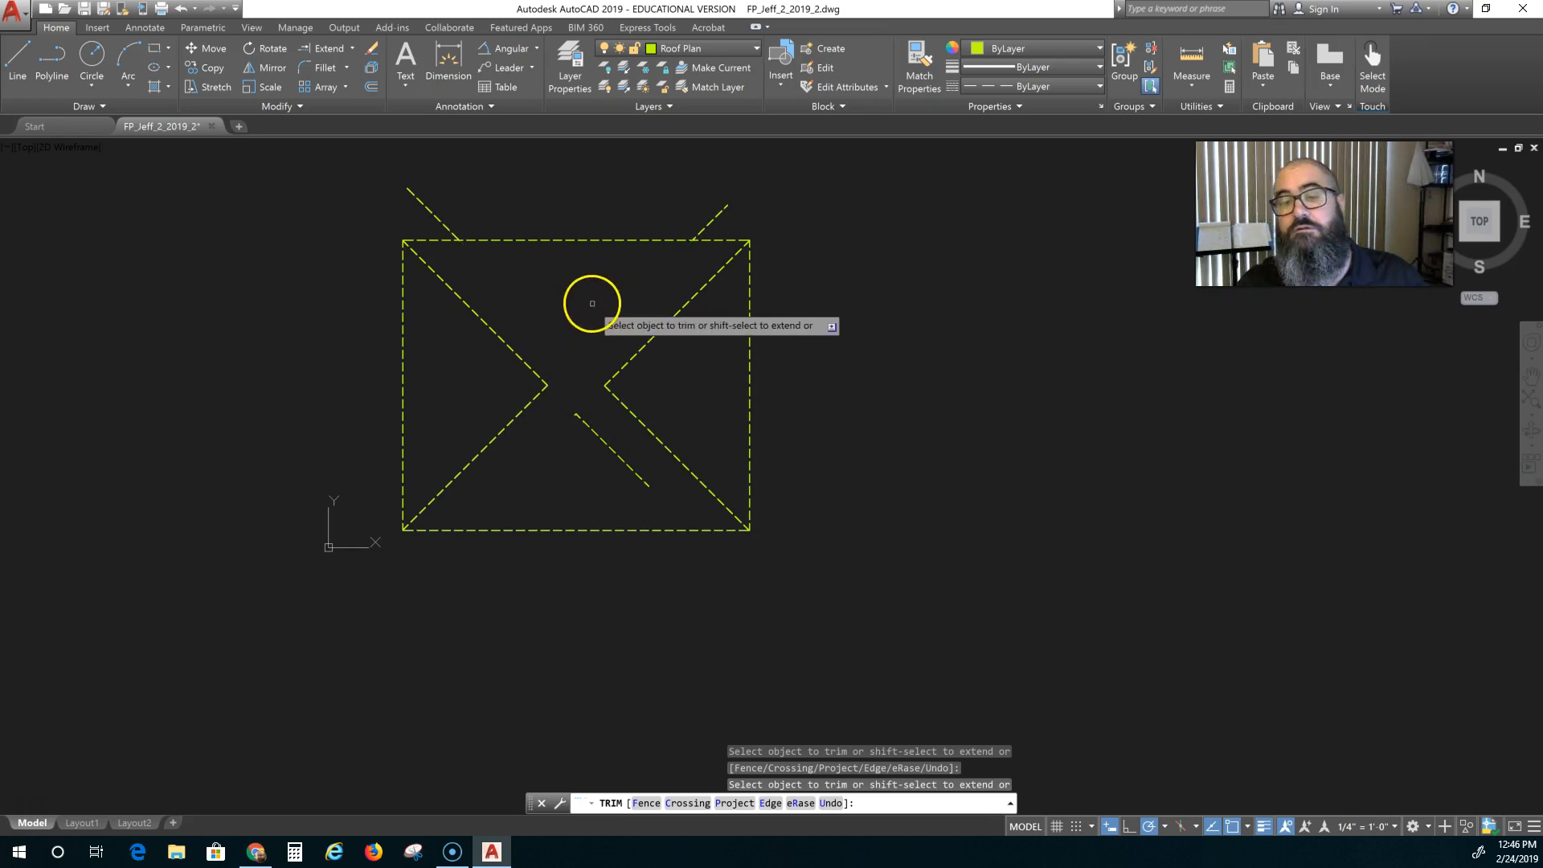
{"action": "key", "text": "Escape"}
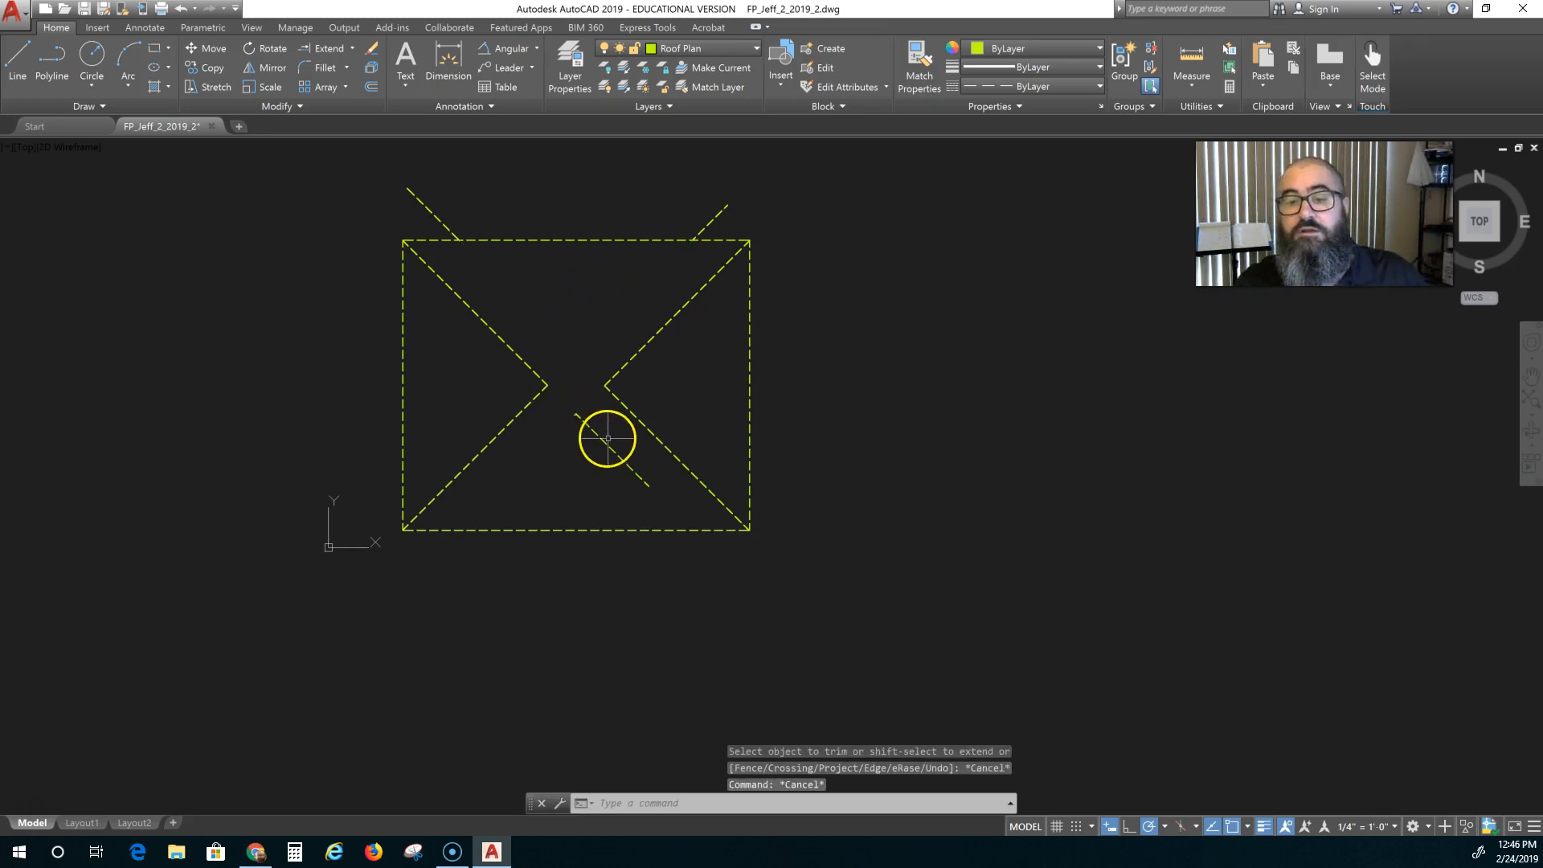
Erase the leftover diagonal pieces inside the roof outline and above its upper edge
{"action": "left_click", "coordinate": [603, 439]}
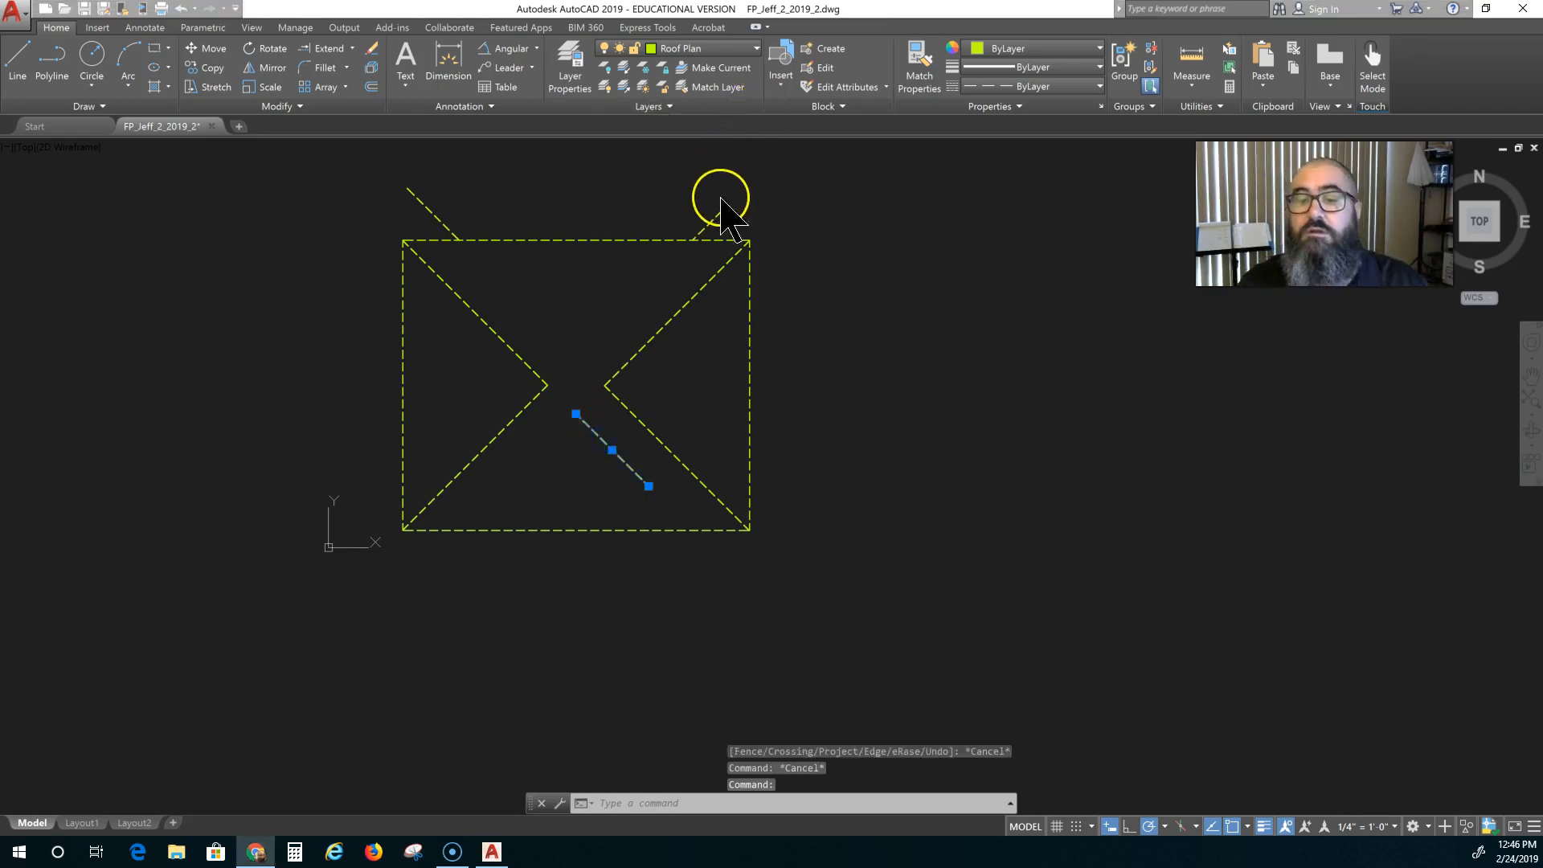
{"action": "left_click", "coordinate": [612, 450]}
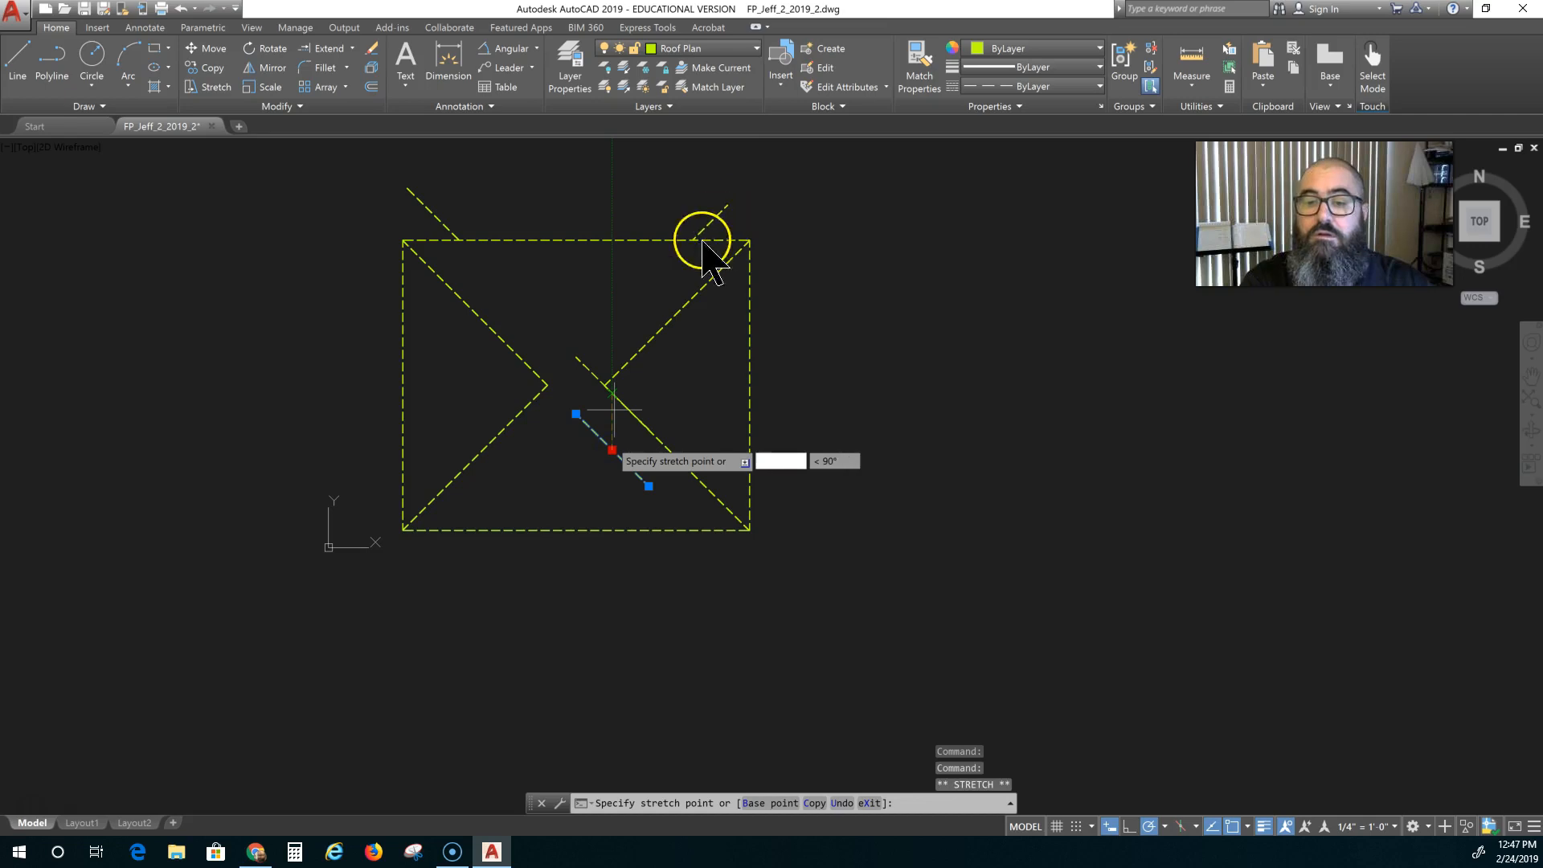
{"action": "left_click", "coordinate": [603, 456]}
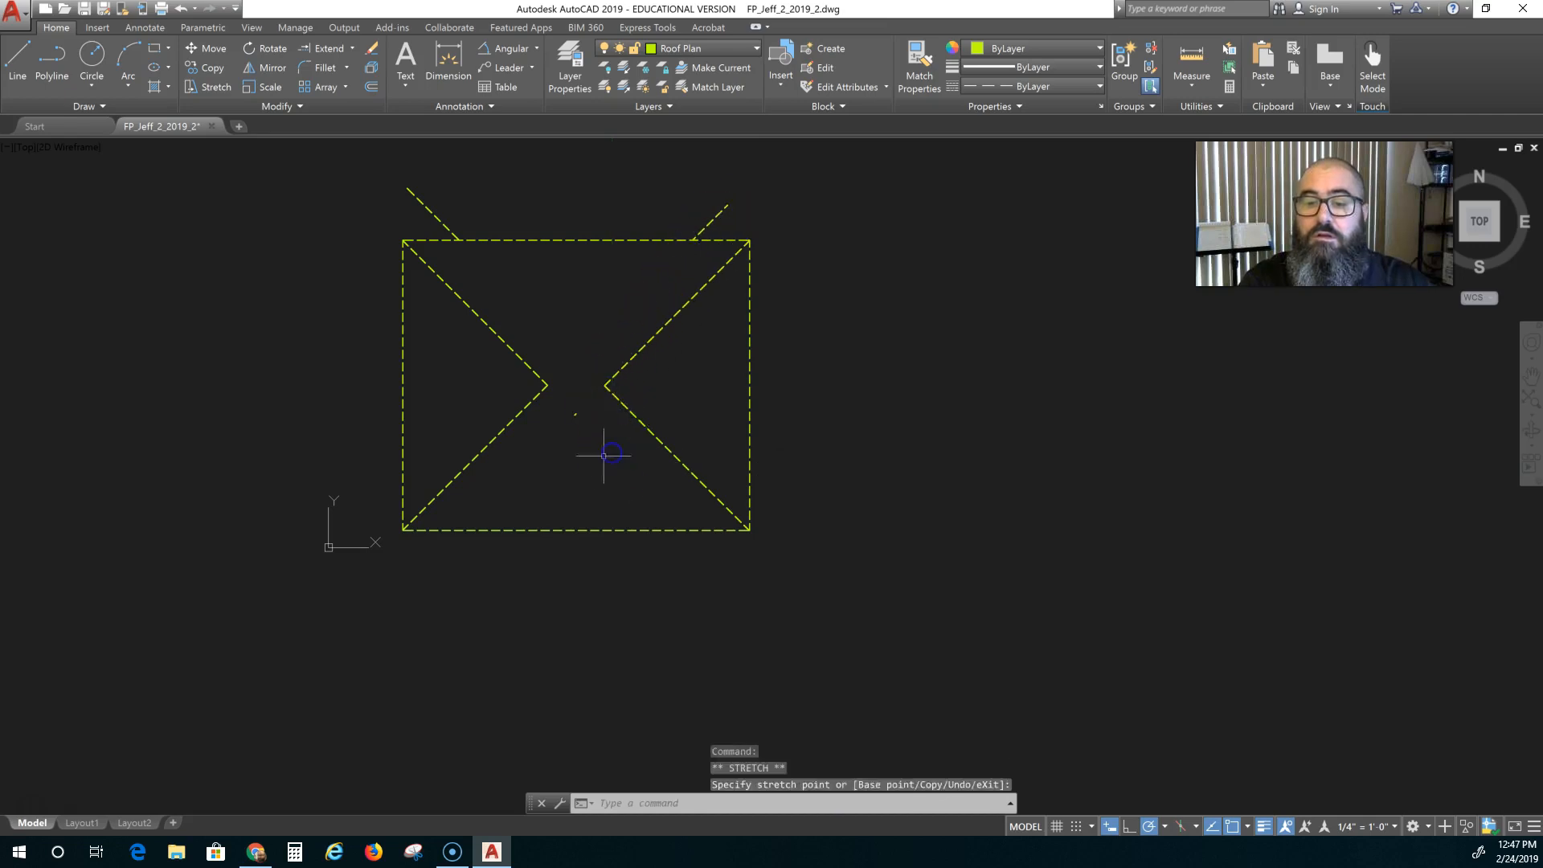
{"action": "key", "text": "Delete"}
{"action": "left_click", "coordinate": [579, 407]}
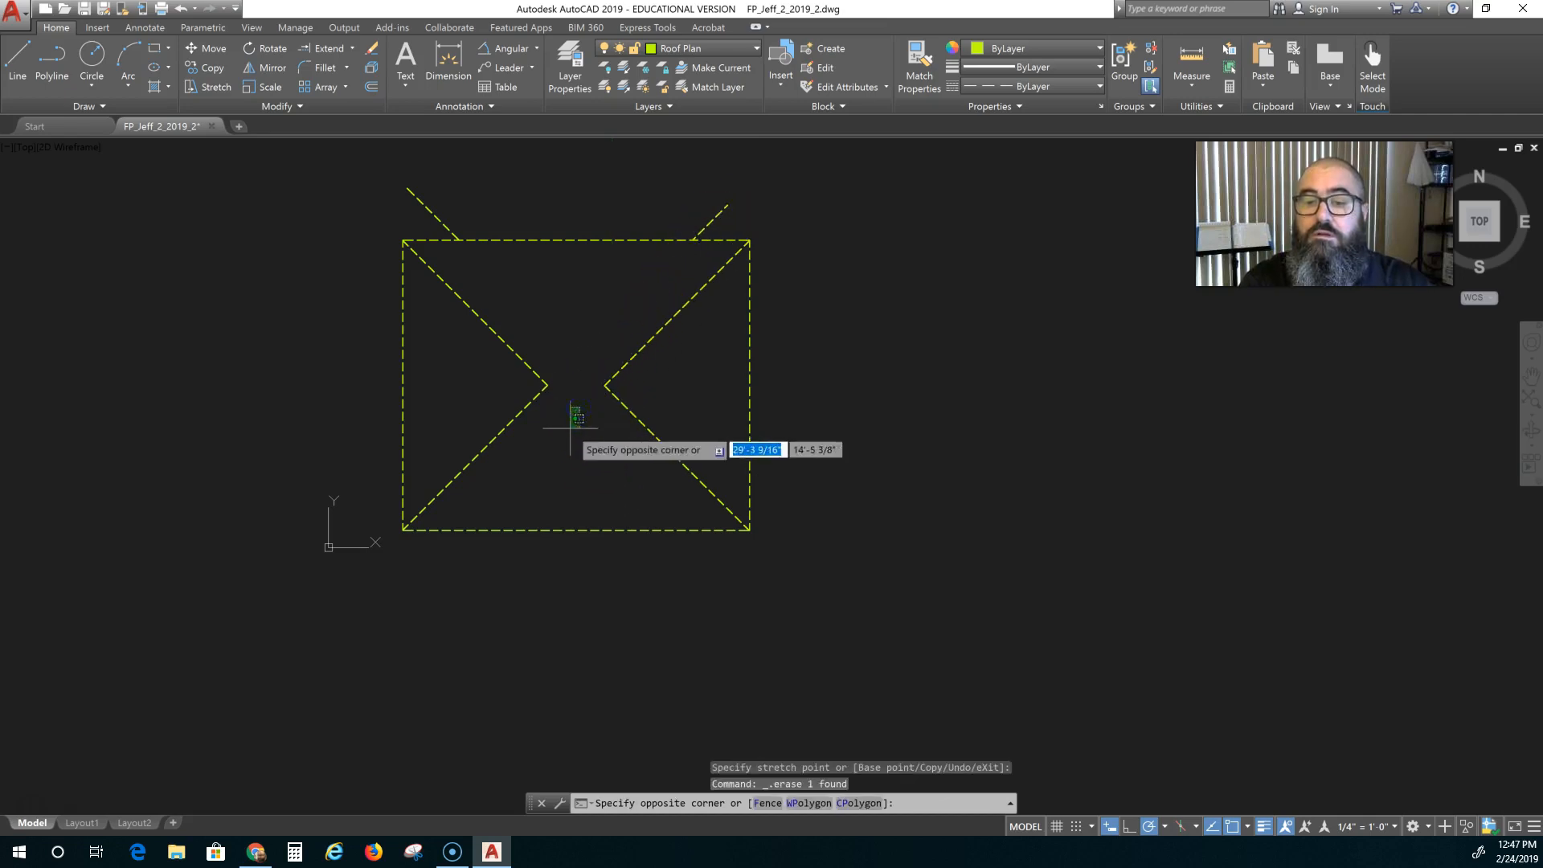
{"action": "left_click", "coordinate": [570, 429]}
{"action": "key", "text": "Delete"}
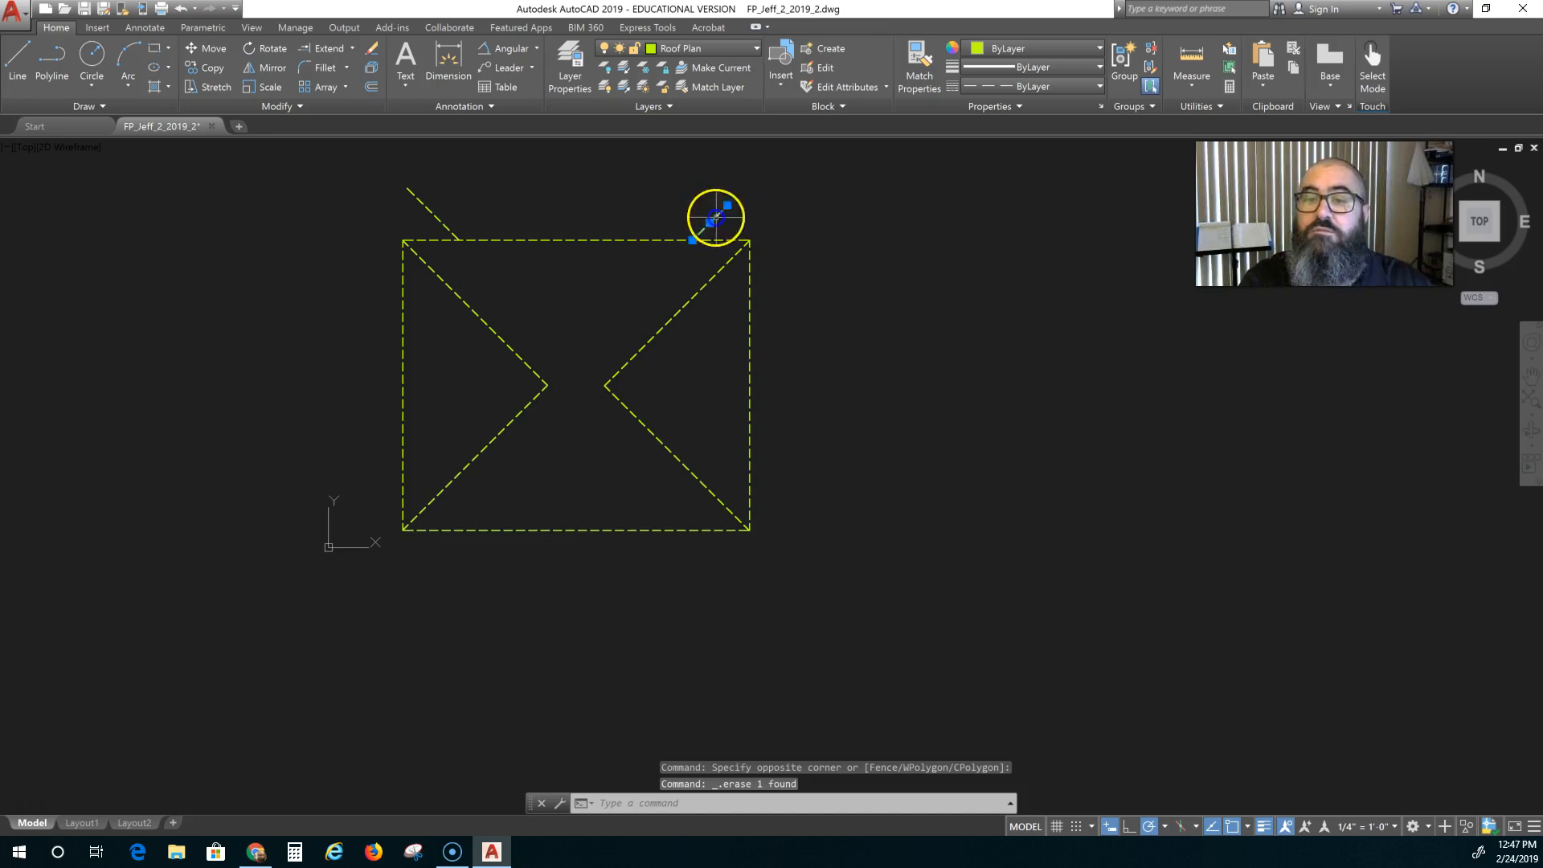
{"action": "key", "text": "Delete"}
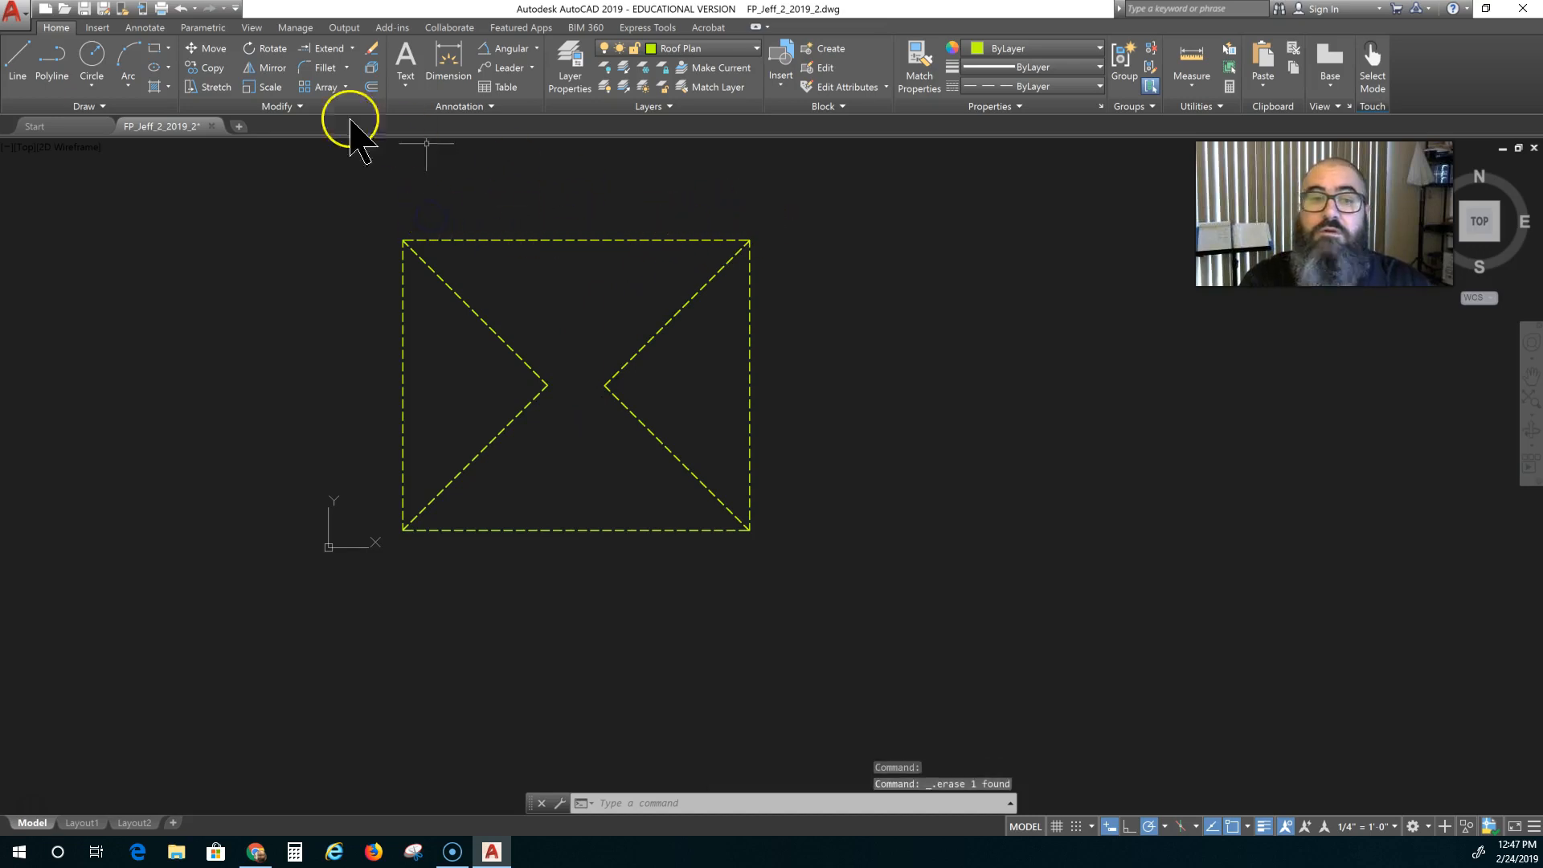
Draw the ridge line connecting the two hip-line intersection points inside the roof outline
{"action": "left_click", "coordinate": [19, 70]}
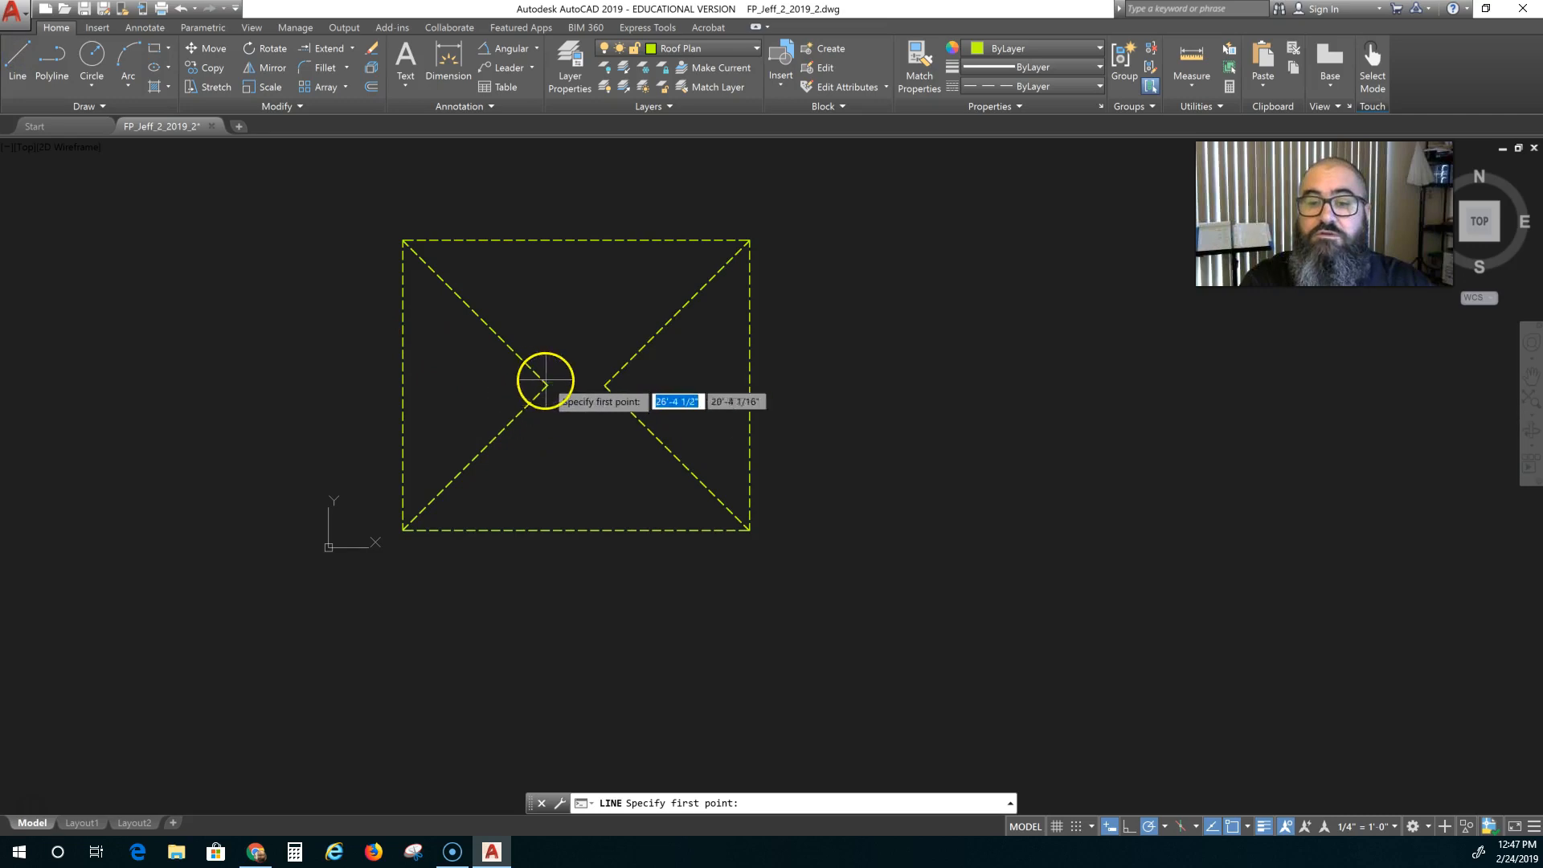
{"action": "left_click", "coordinate": [547, 386]}
{"action": "left_click", "coordinate": [605, 385]}
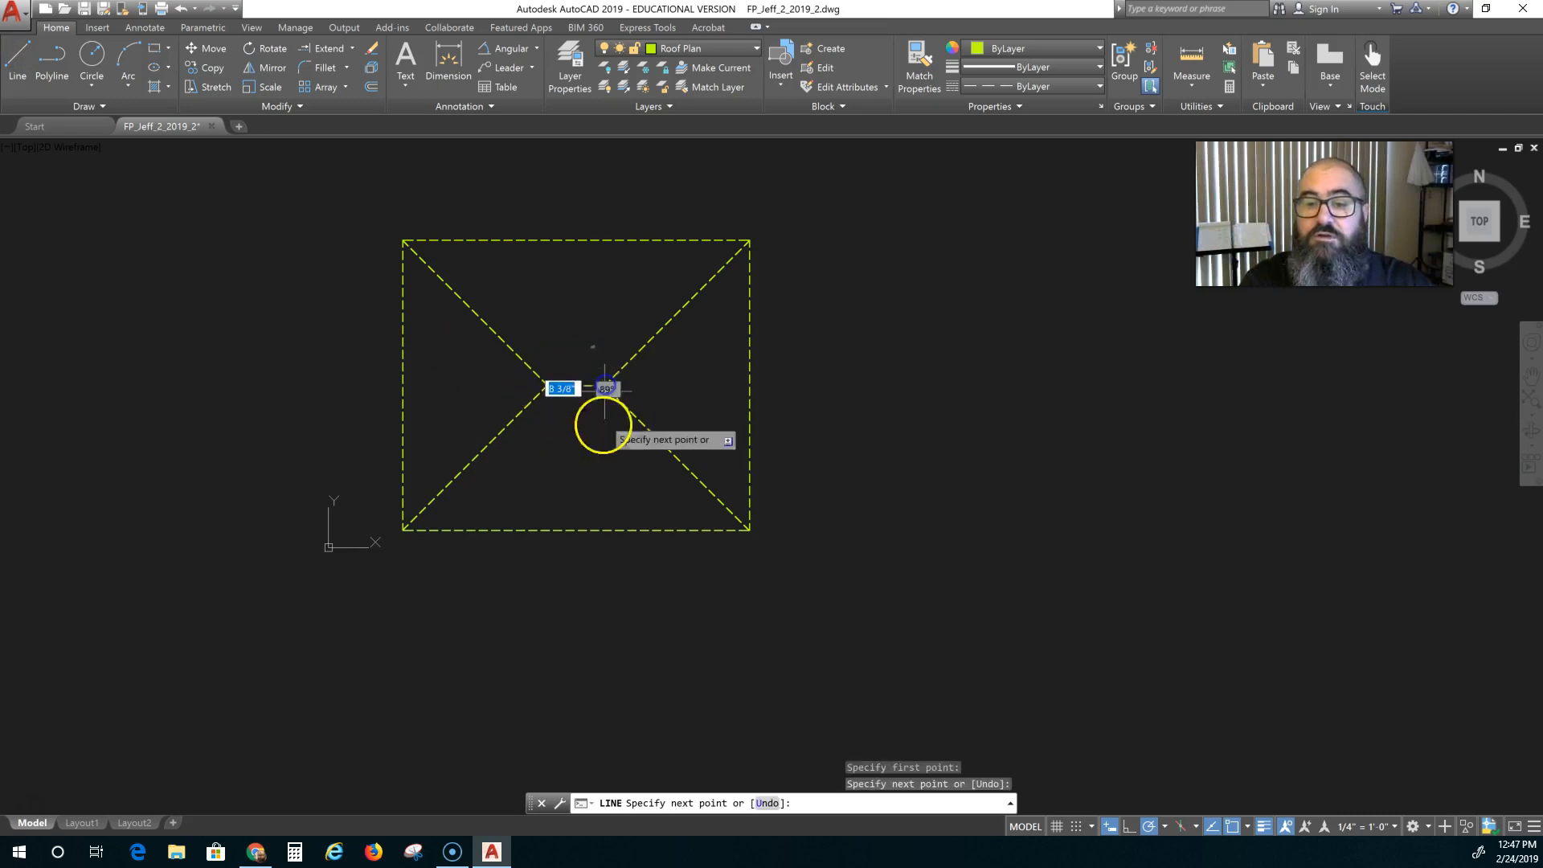
{"action": "key", "text": "Escape"}
Turn on the Appliance, CAsework, Construction, copy, Defpoints and Doors layers
{"action": "scroll", "coordinate": [592, 471], "scroll_direction": "down", "scroll_amount": 5}
{"action": "middle_click_drag", "start_coordinate": [619, 525], "coordinate": [464, 461]}
{"action": "scroll", "coordinate": [463, 462], "scroll_direction": "down", "scroll_amount": 5}
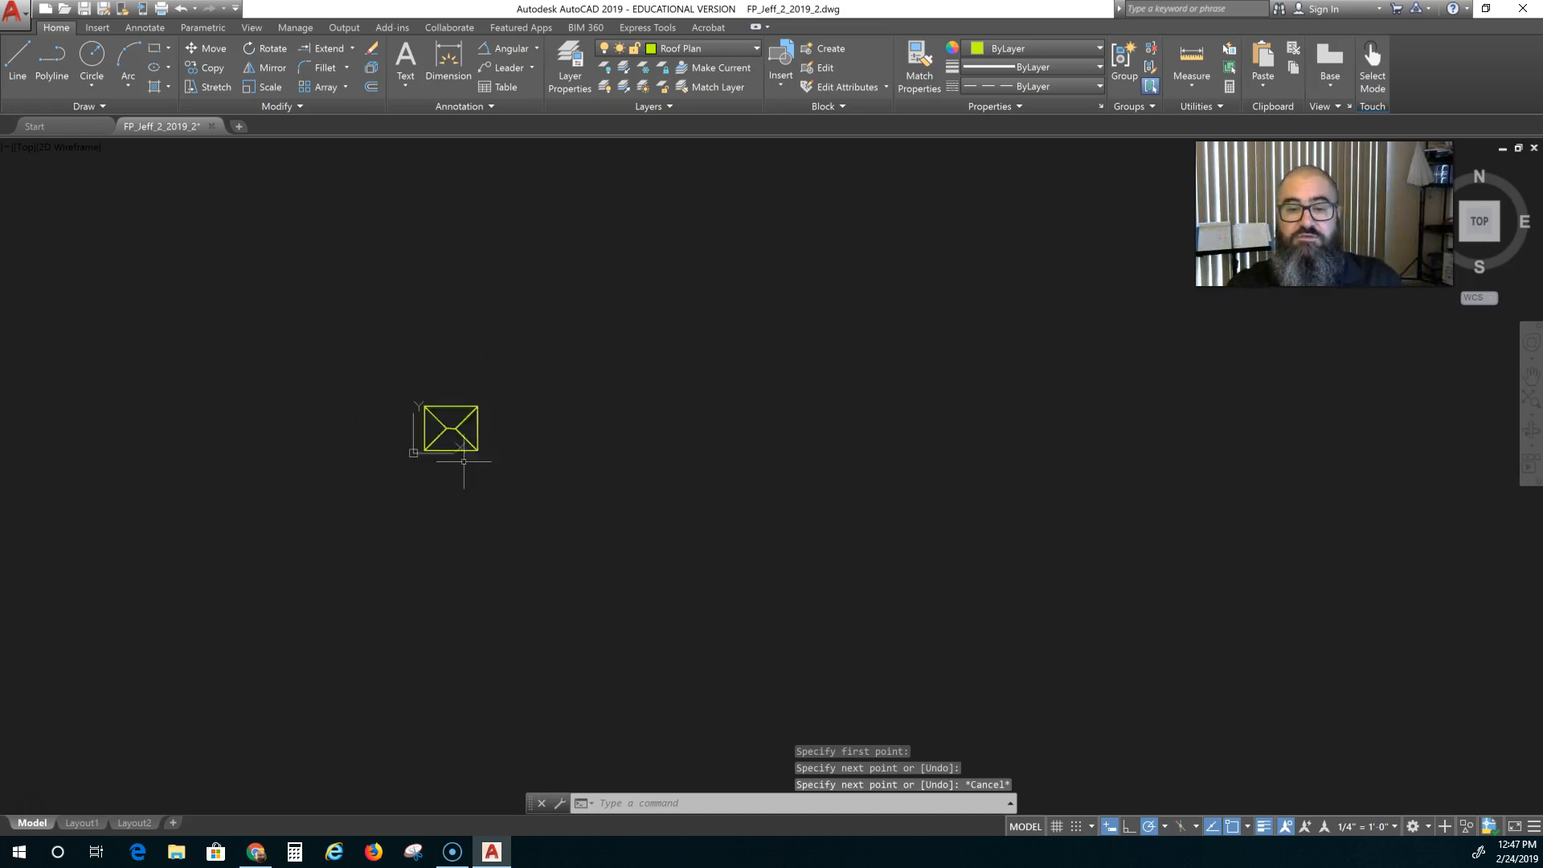
{"action": "scroll", "coordinate": [490, 313], "scroll_direction": "up", "scroll_amount": 2}
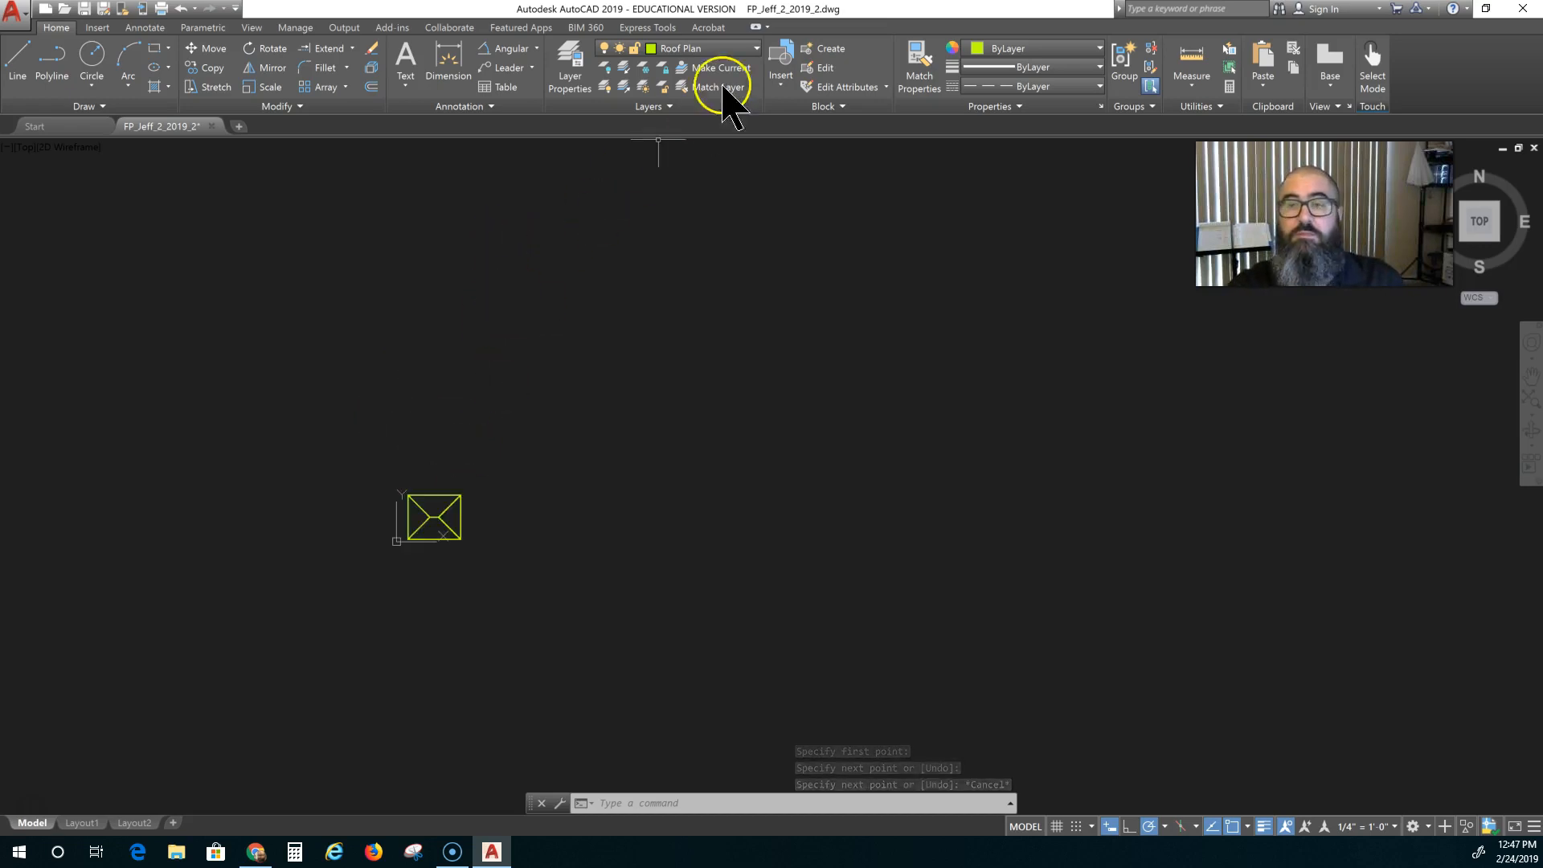
{"action": "left_click", "coordinate": [607, 86]}
{"action": "left_click", "coordinate": [606, 105]}
{"action": "left_click", "coordinate": [607, 124]}
{"action": "left_click", "coordinate": [607, 143]}
{"action": "left_click", "coordinate": [607, 163]}
{"action": "left_click", "coordinate": [607, 182]}
Turn on the Ext Wall, Int Wall, Plumb Fixtures, roof, Symbols, Windows and Elev Dim layers, and turn the copy layer back off
{"action": "left_click", "coordinate": [607, 222]}
{"action": "left_click", "coordinate": [607, 240]}
{"action": "left_click", "coordinate": [607, 259]}
{"action": "left_click", "coordinate": [607, 279]}
{"action": "left_click", "coordinate": [607, 317]}
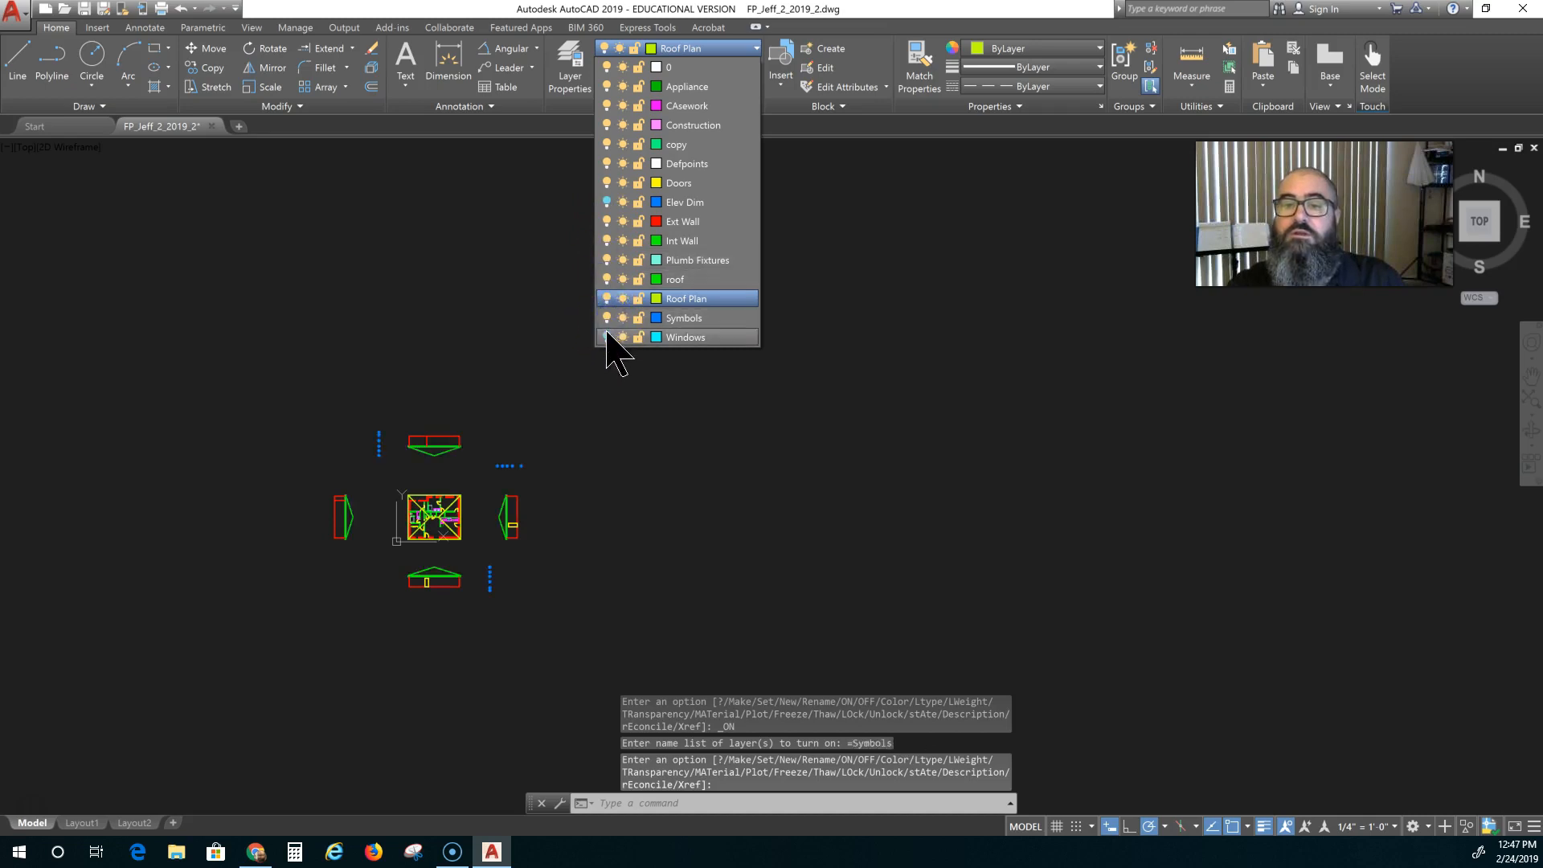
{"action": "left_click", "coordinate": [607, 202]}
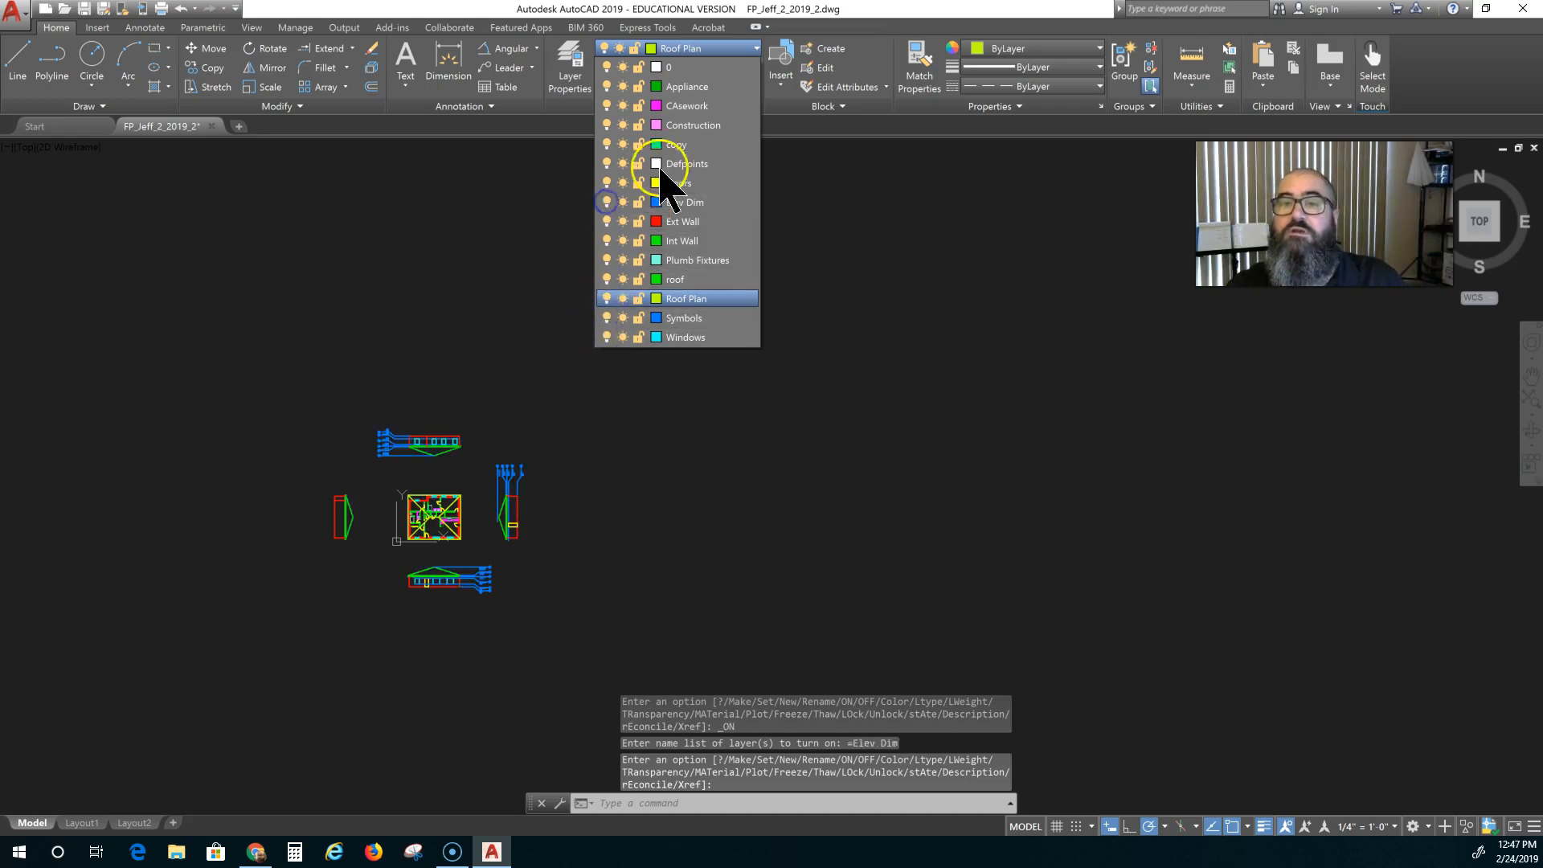
{"action": "left_click", "coordinate": [607, 143]}
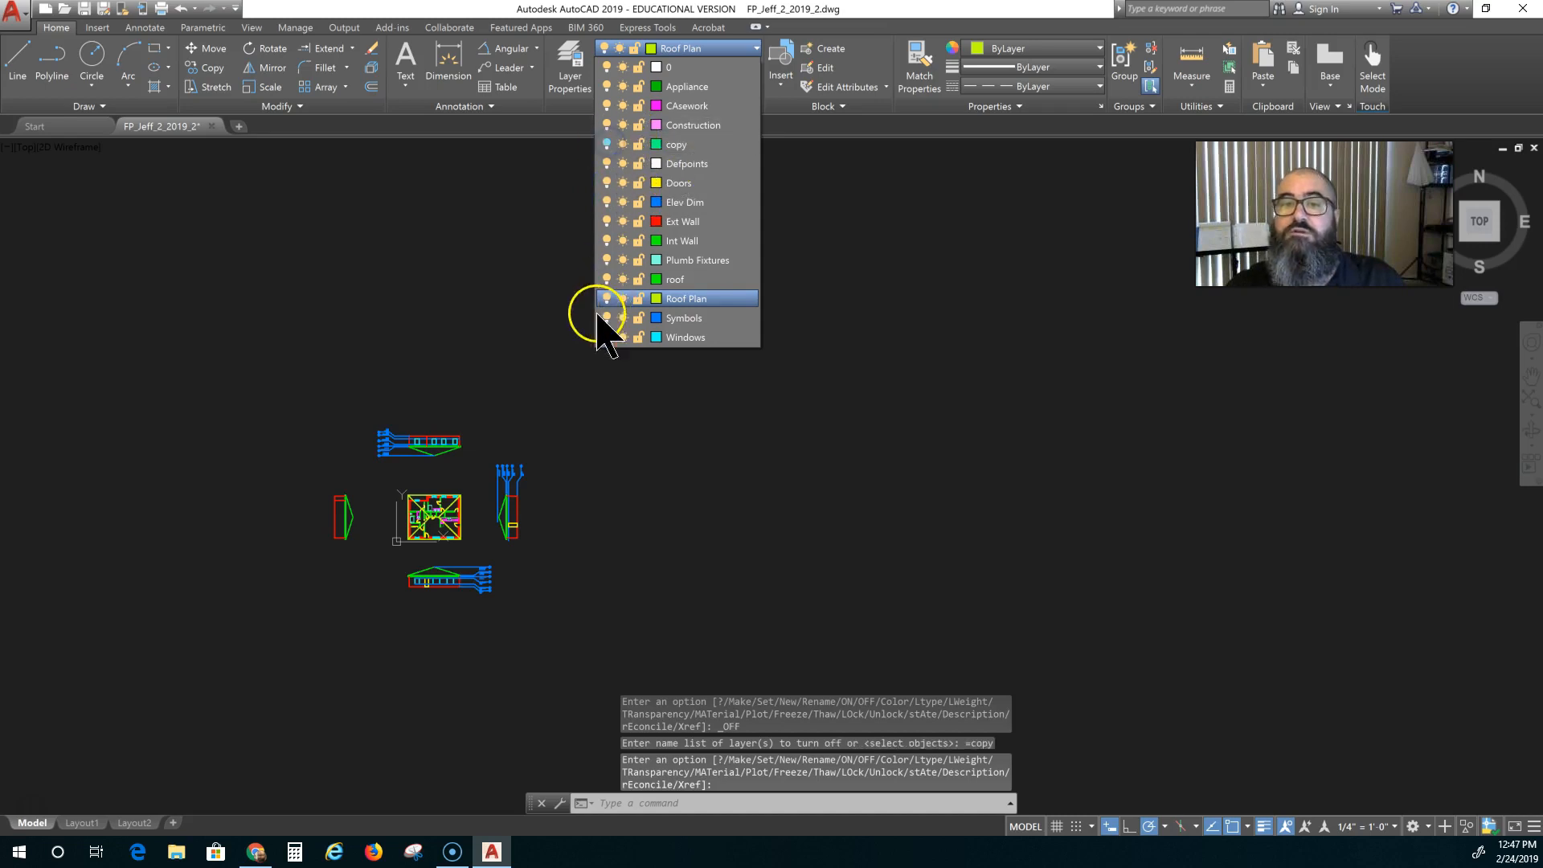
{"action": "scroll", "coordinate": [594, 336], "scroll_direction": "down", "scroll_amount": 2}
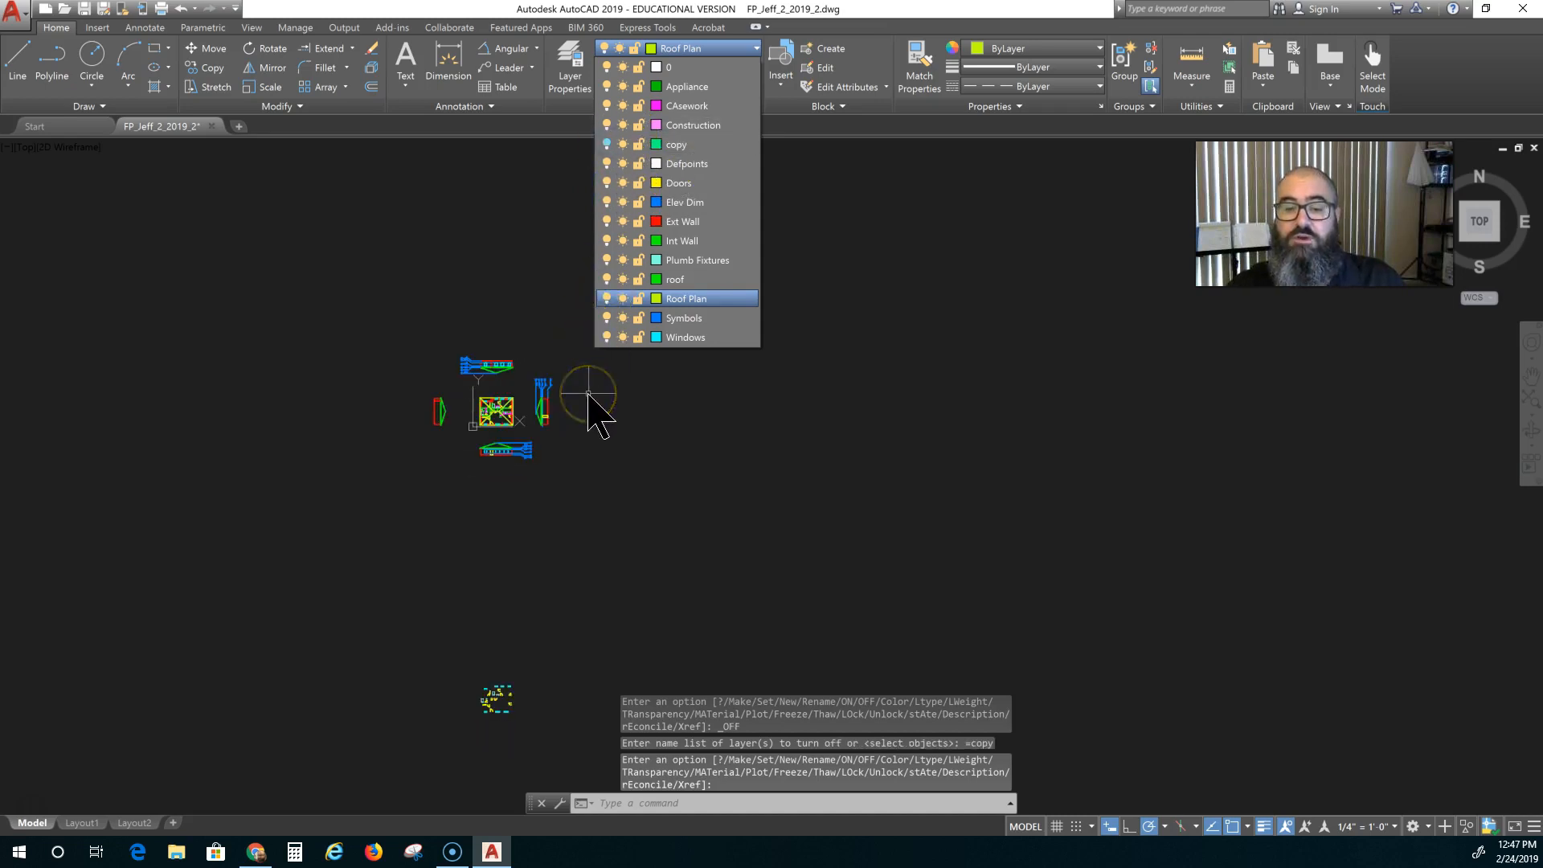
{"action": "left_click", "coordinate": [592, 414]}
Measure the height of the elevation right of the floor plan, from its ground line to the roof peak
{"action": "scroll", "coordinate": [568, 393], "scroll_direction": "up", "scroll_amount": 4}
{"action": "scroll", "coordinate": [535, 394], "scroll_direction": "up", "scroll_amount": 2}
{"action": "mouse_move", "coordinate": [535, 393]}
{"action": "middle_mouse_down"}
{"action": "mouse_move", "coordinate": [803, 416]}
{"action": "mouse_move", "coordinate": [770, 368]}
{"action": "mouse_move", "coordinate": [793, 354]}
{"action": "middle_mouse_up"}
{"action": "scroll", "coordinate": [756, 368], "scroll_direction": "up", "scroll_amount": 2}
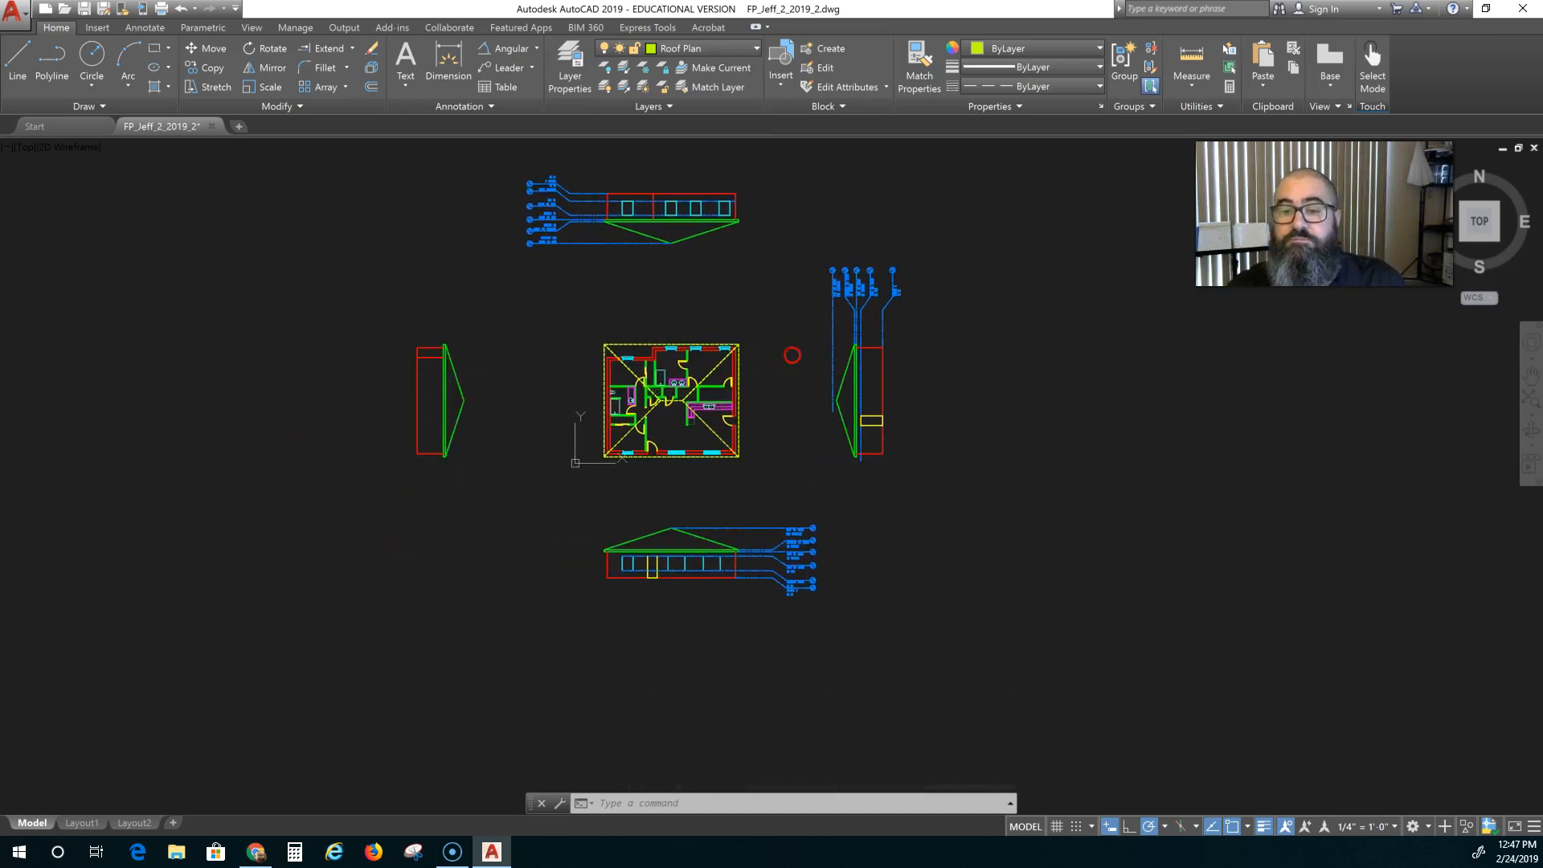
{"action": "scroll", "coordinate": [683, 428], "scroll_direction": "up", "scroll_amount": 2}
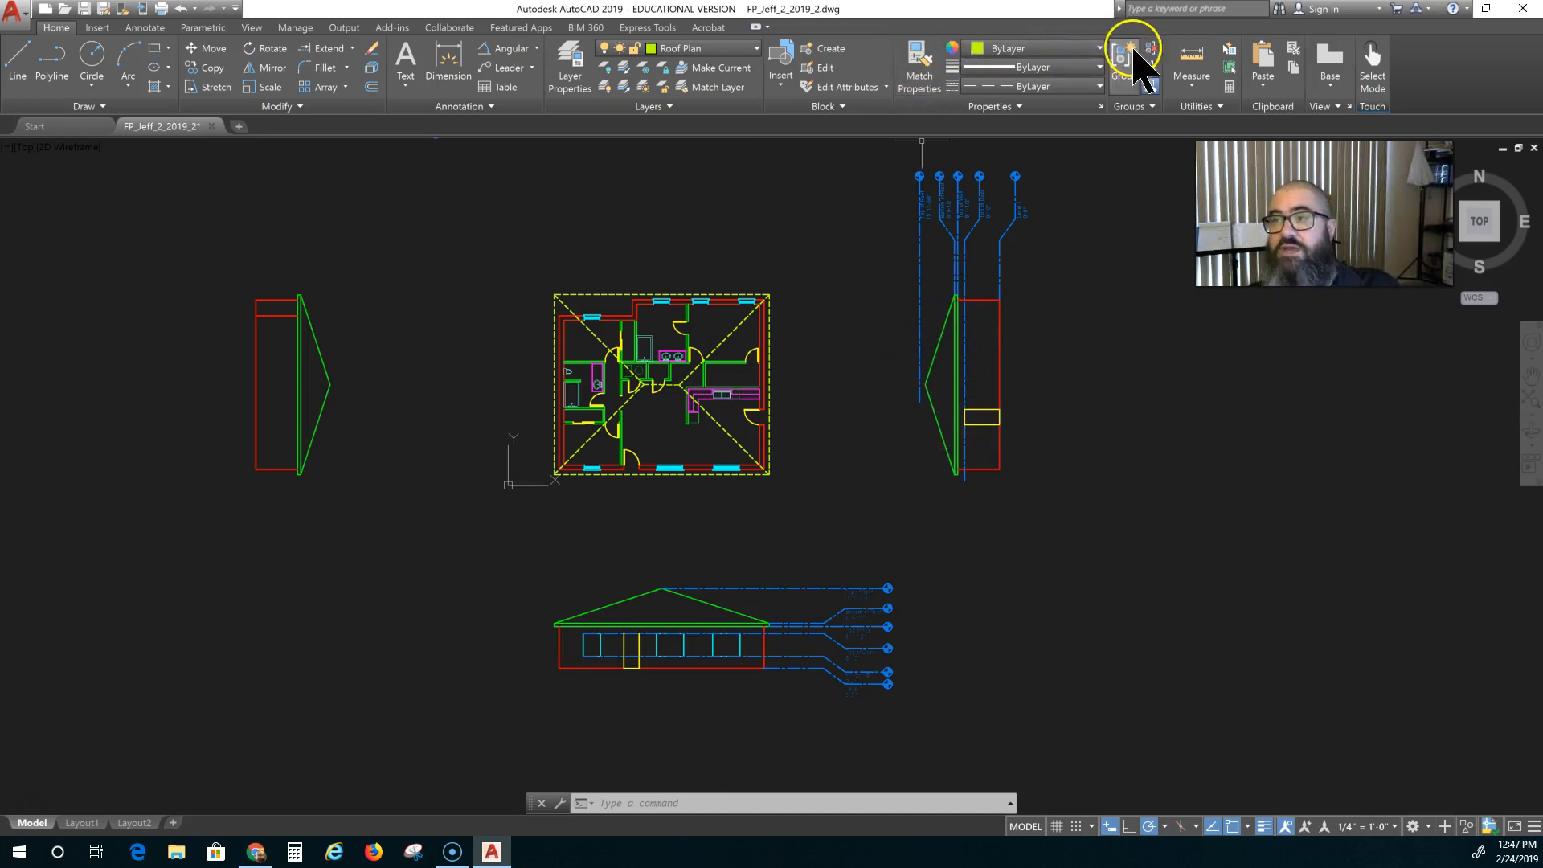
{"action": "left_click", "coordinate": [1189, 60]}
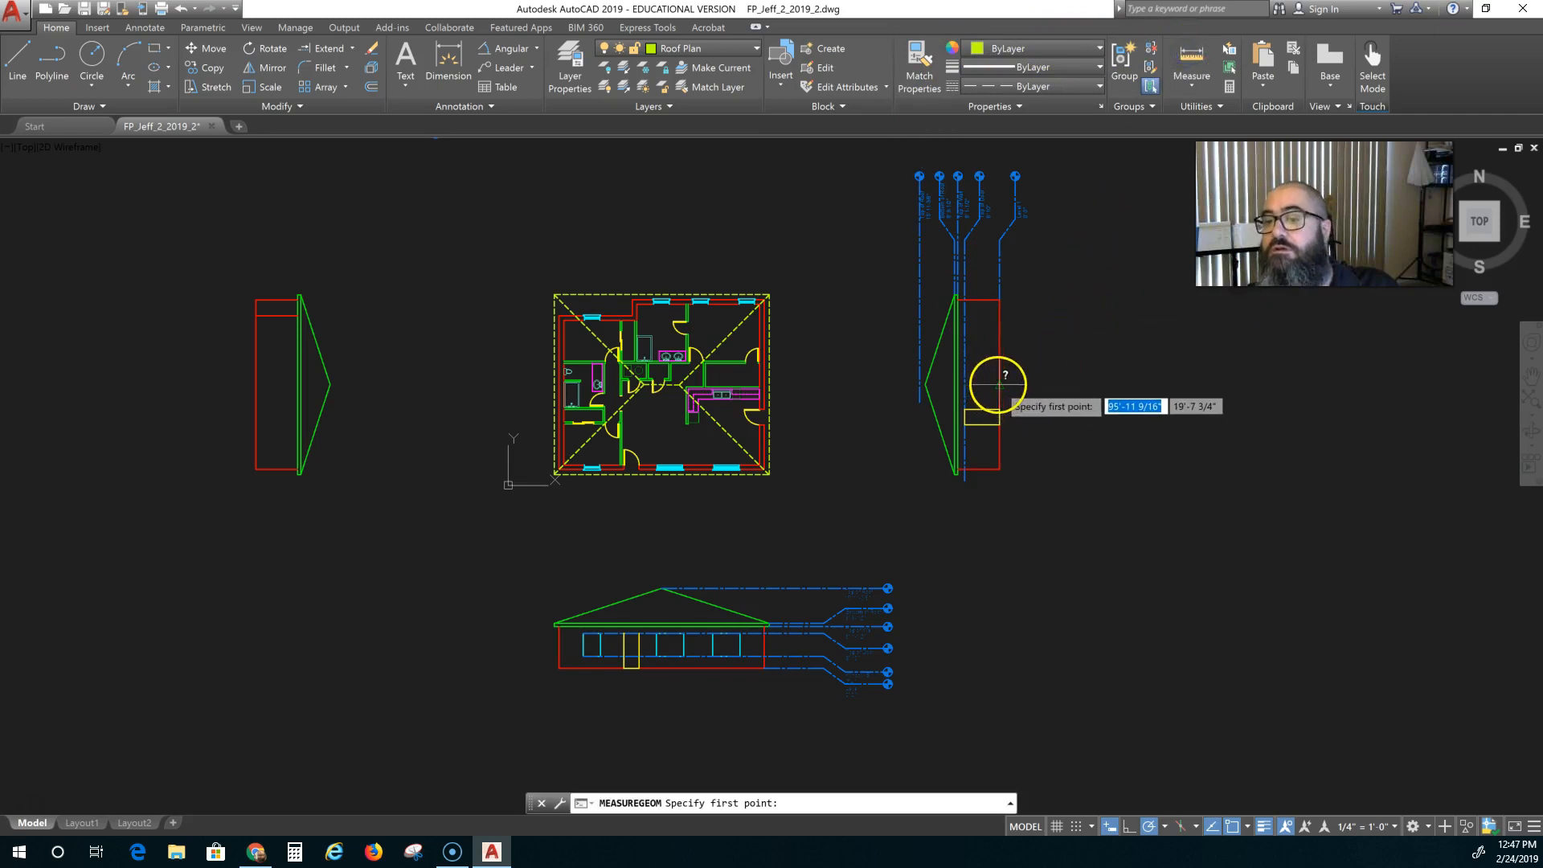
{"action": "left_click", "coordinate": [997, 384]}
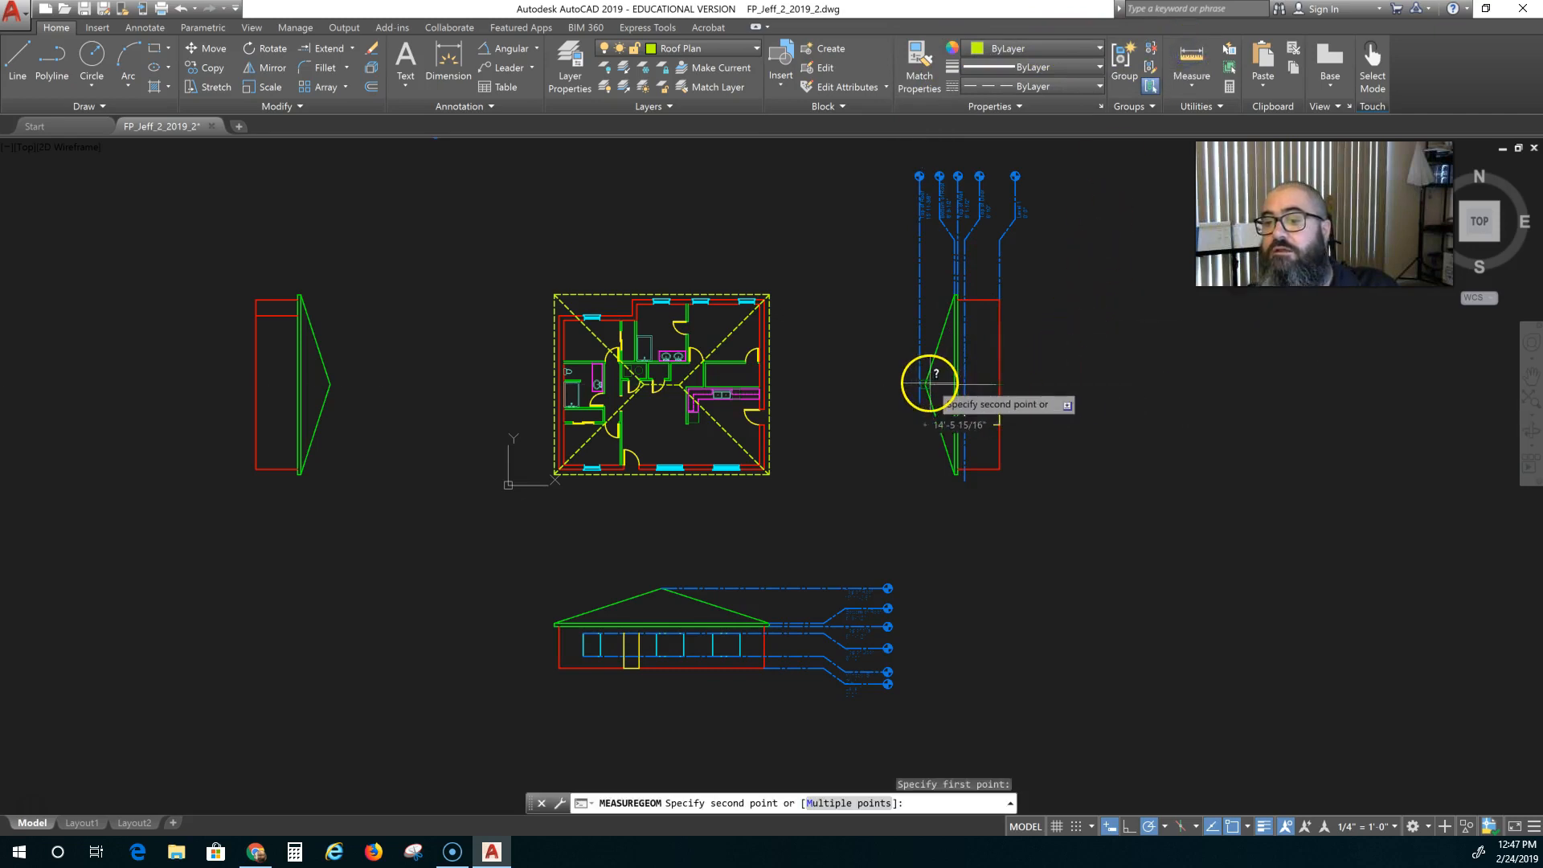
{"action": "left_click", "coordinate": [927, 384]}
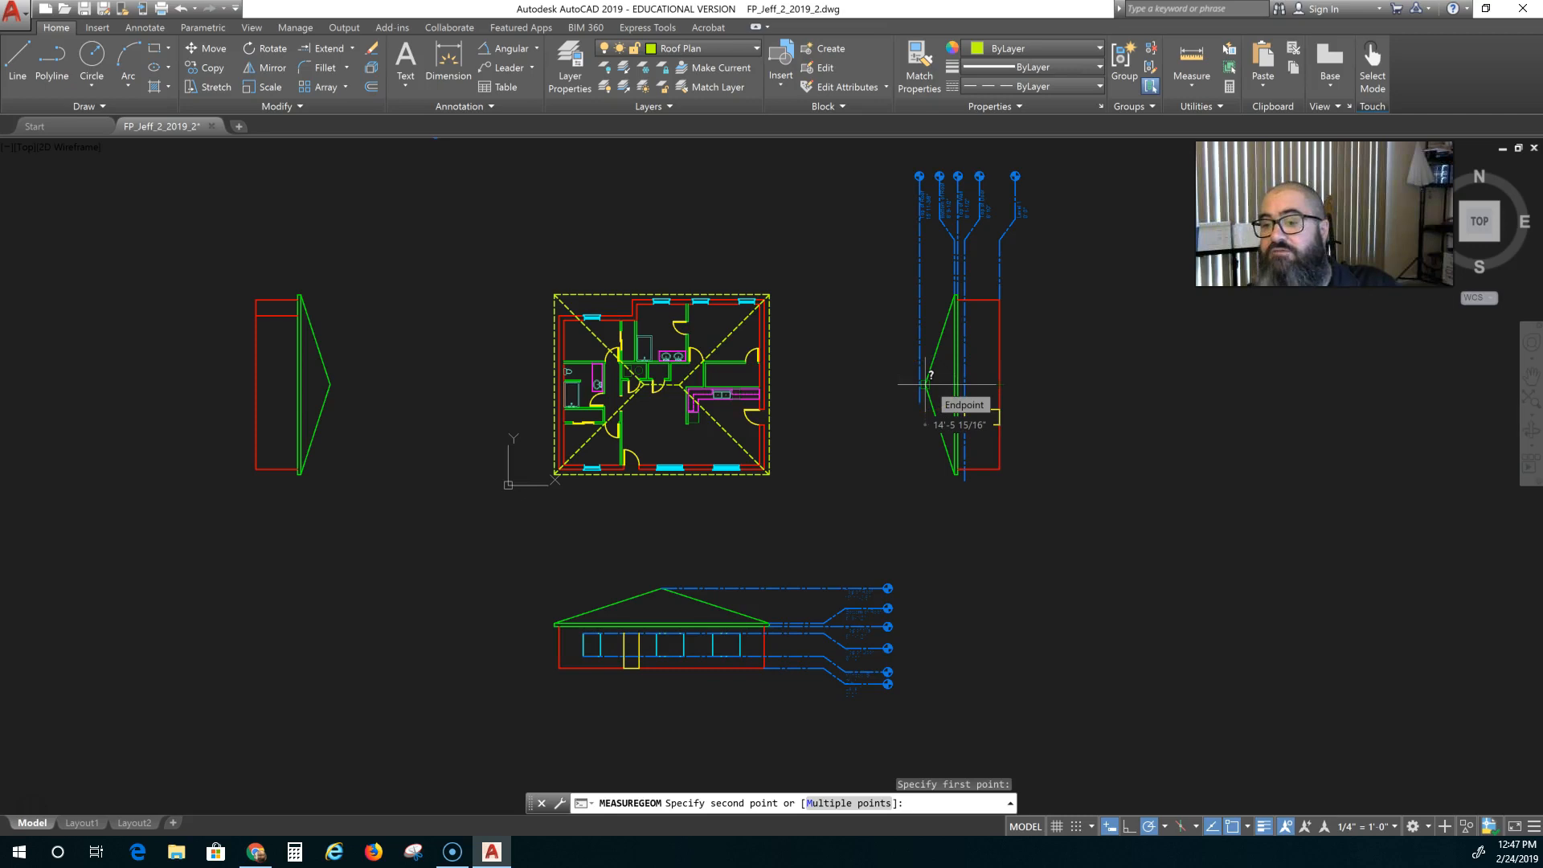
{"action": "key", "text": "Escape"}
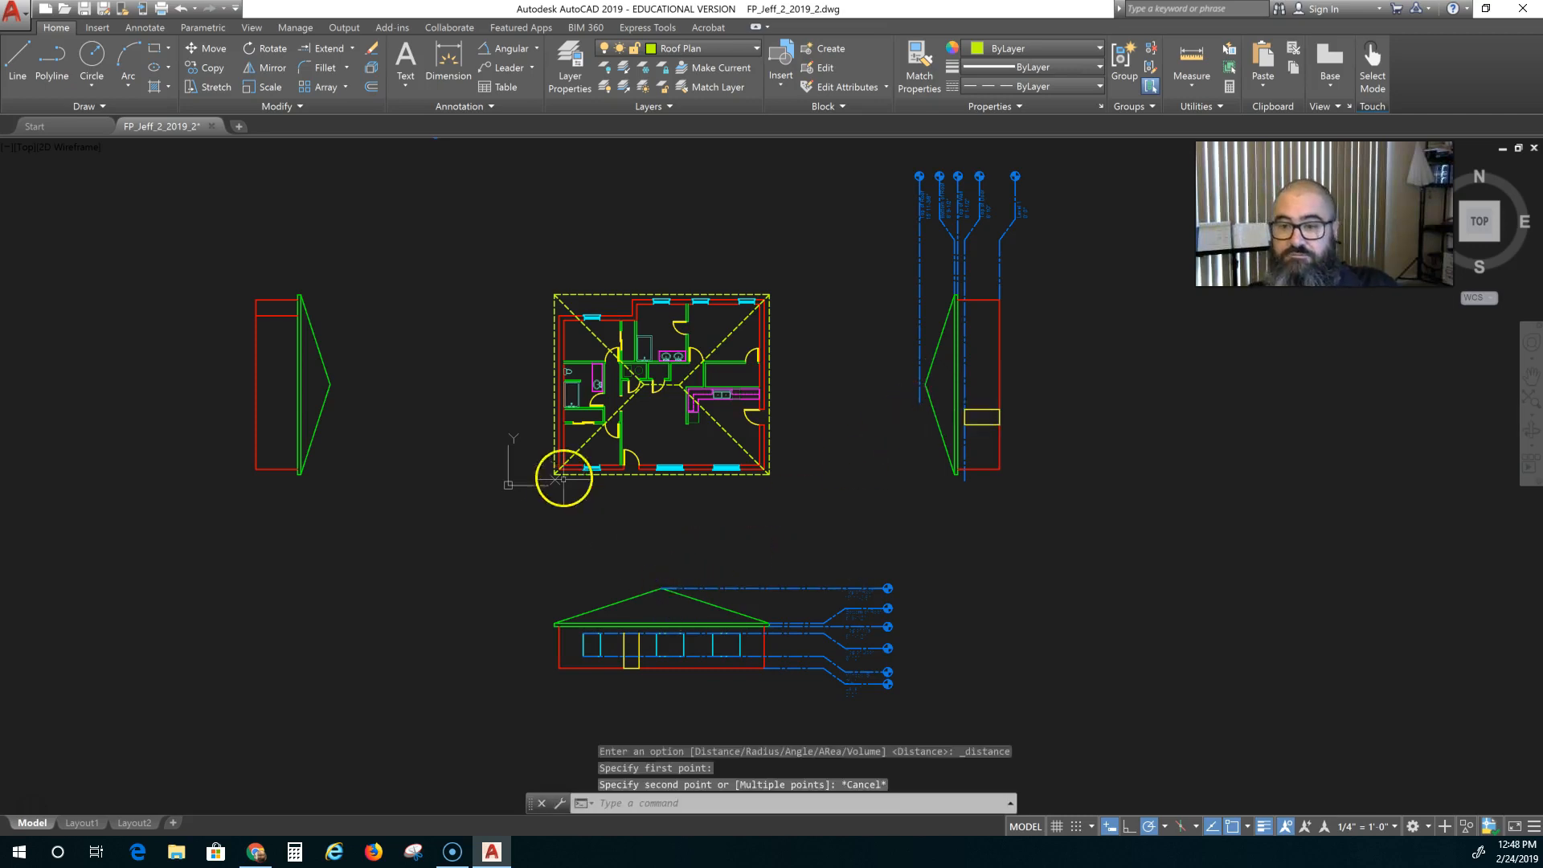
Draw a 14'5-15/16" vertical line up from the midpoint of the front elevation's base, continuing horizontally right past the roof slope
{"action": "scroll", "coordinate": [864, 520], "scroll_direction": "up", "scroll_amount": 4}
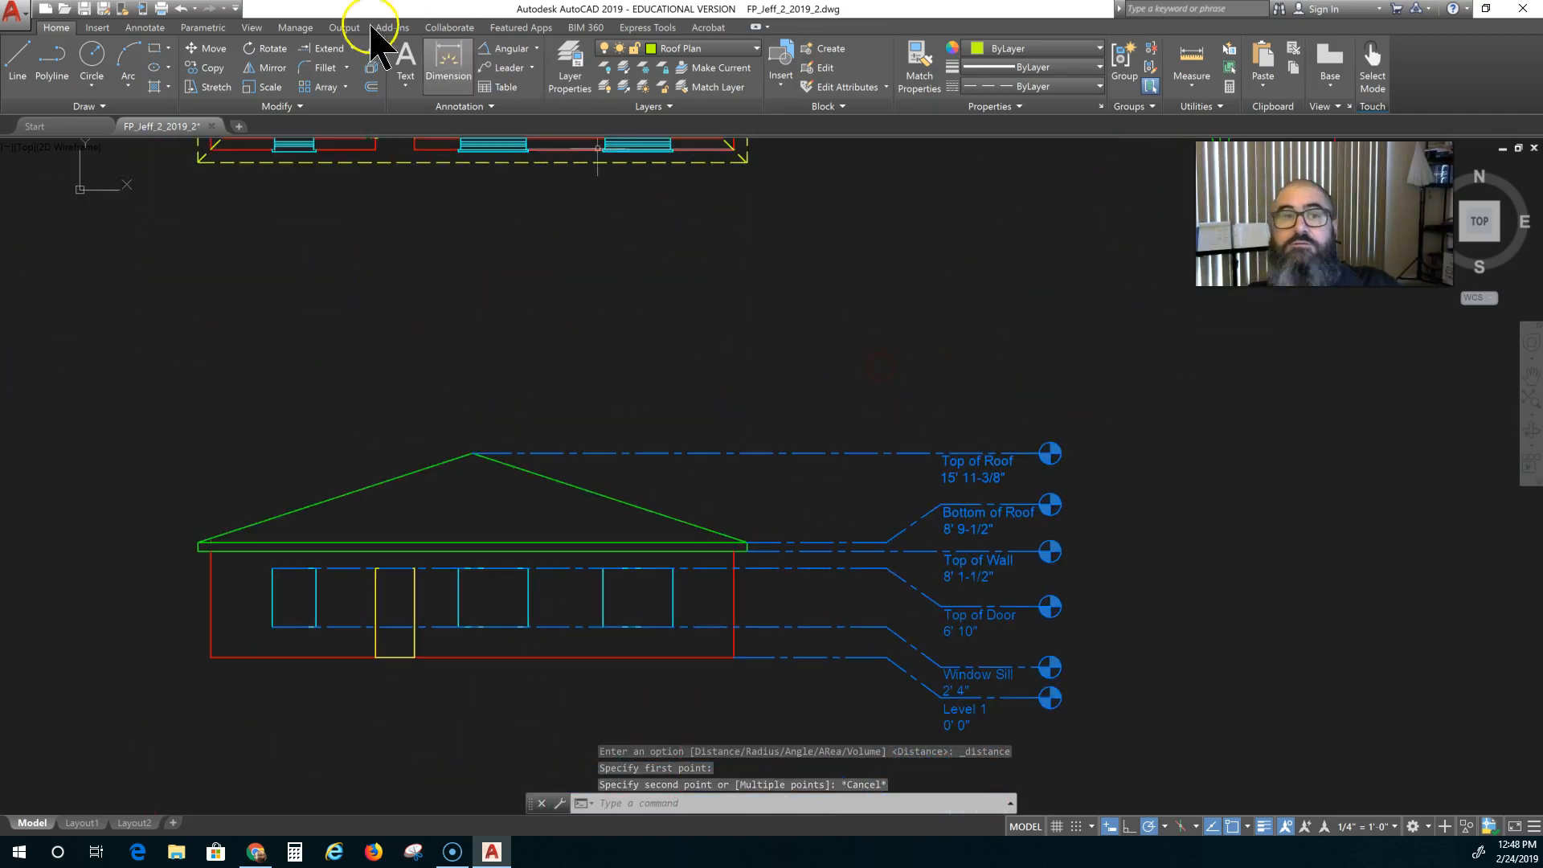
{"action": "left_click", "coordinate": [16, 54]}
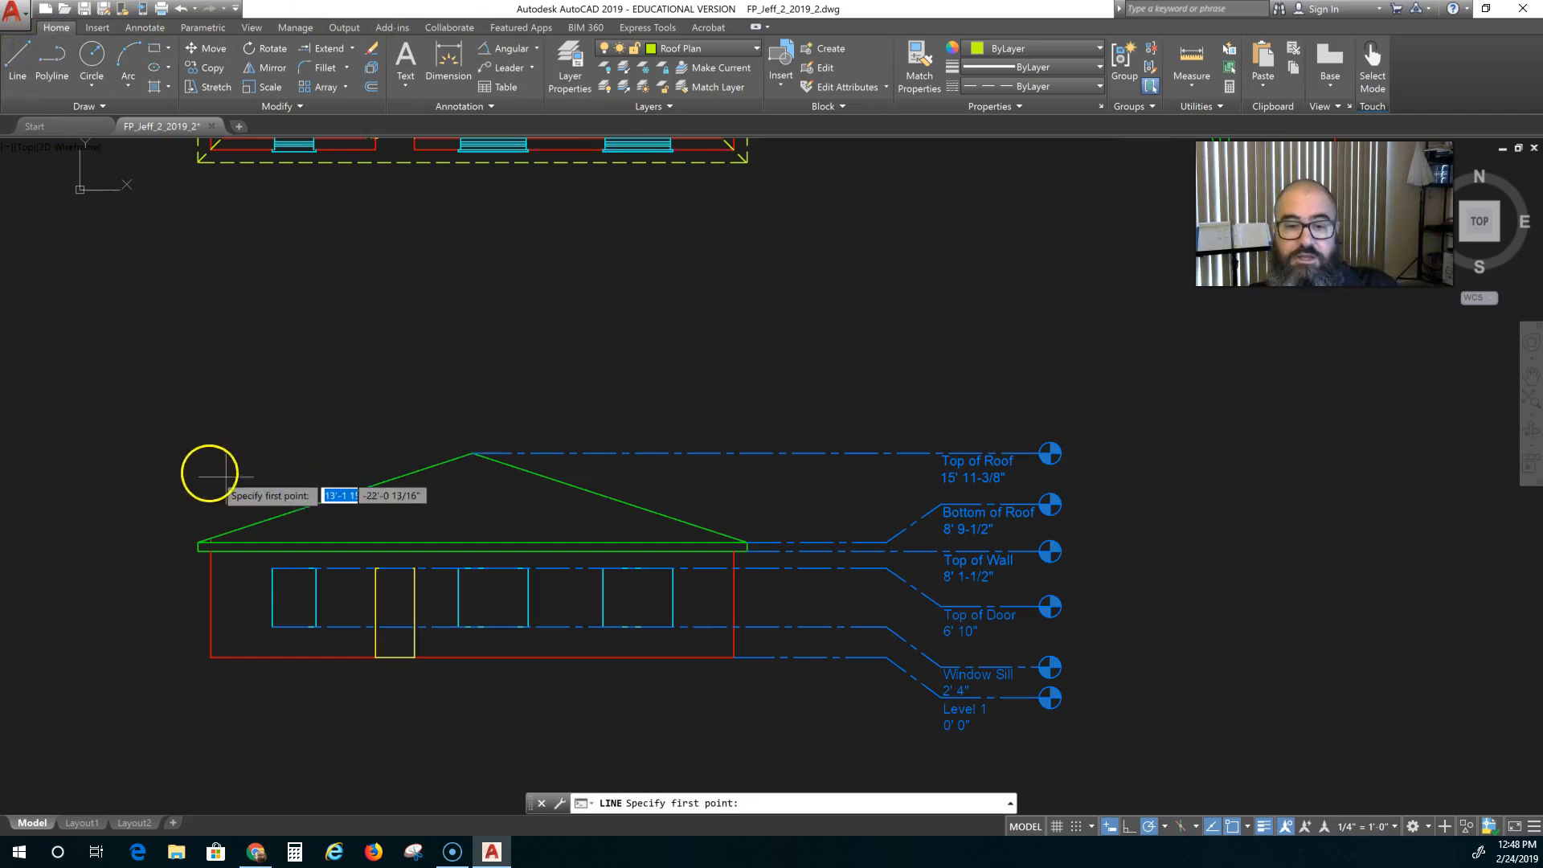
{"action": "left_click", "coordinate": [471, 658]}
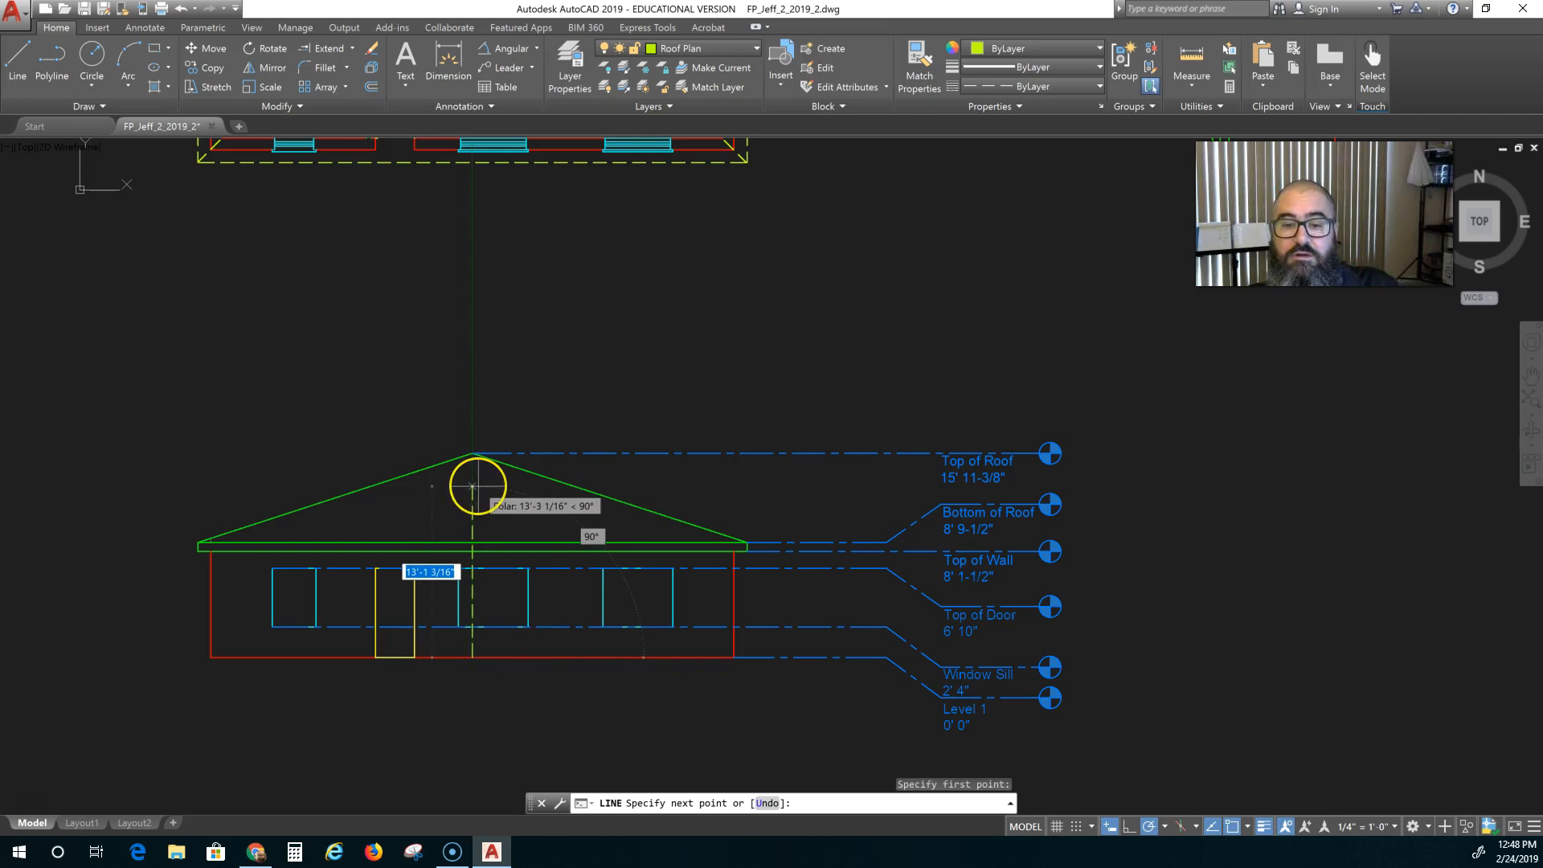
{"action": "type", "text": "14"}
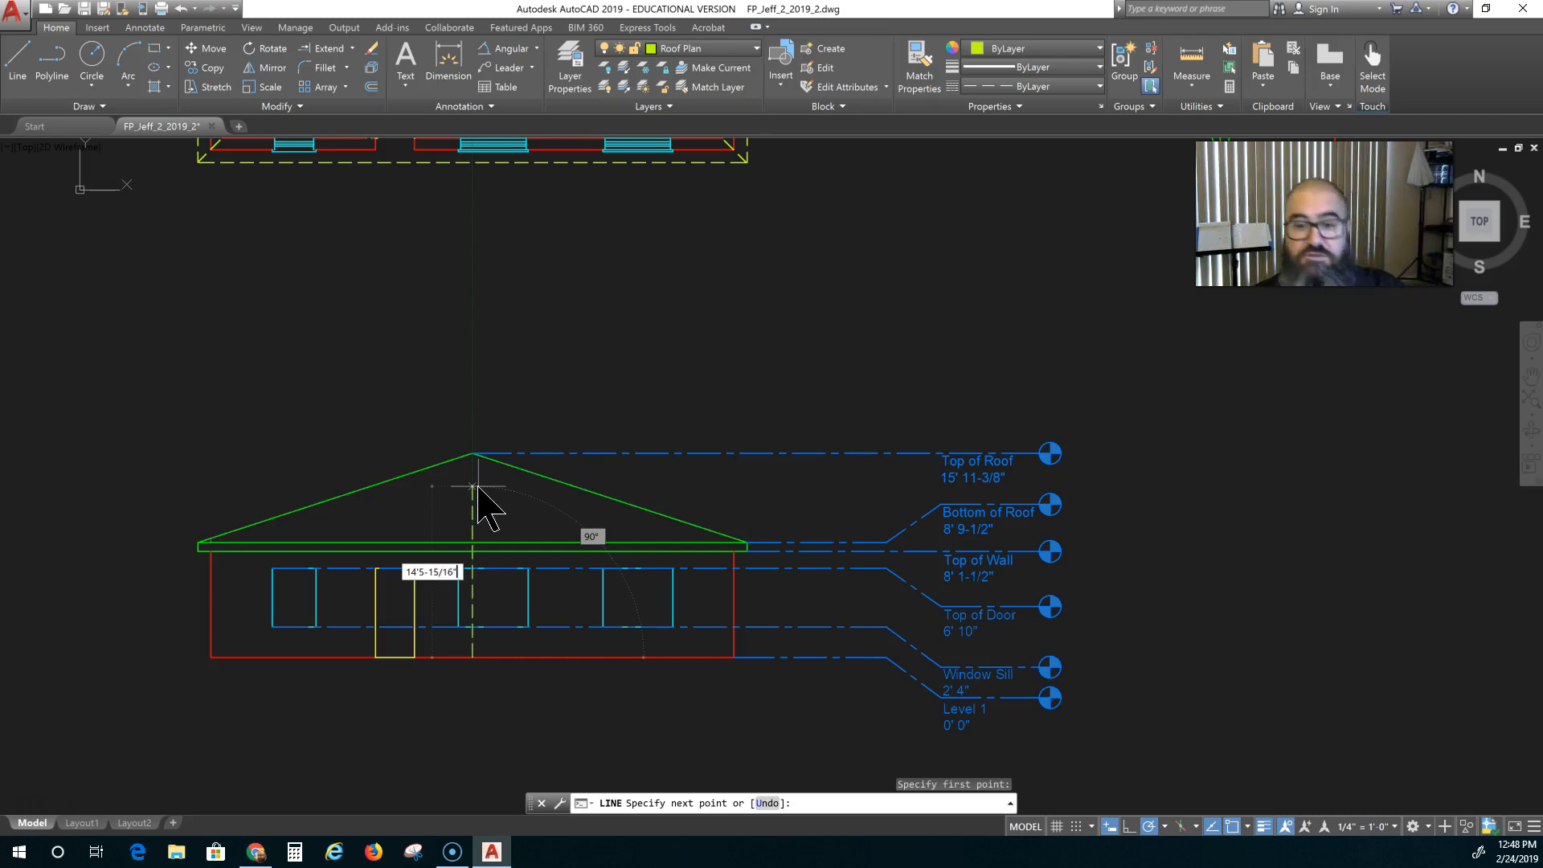
{"action": "key", "text": "Return"}
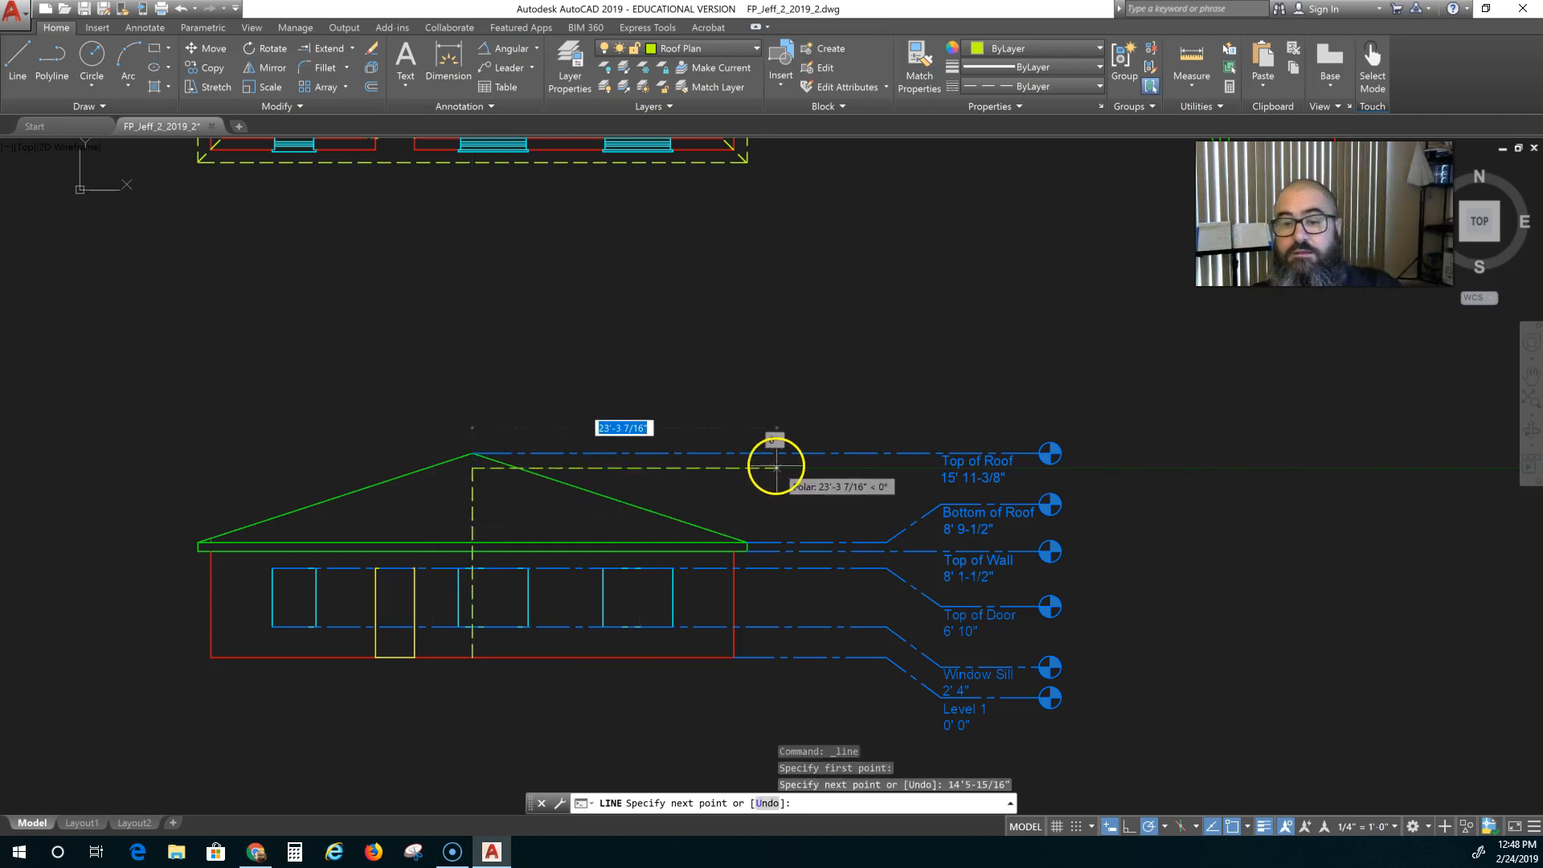
{"action": "left_click", "coordinate": [776, 467]}
{"action": "key", "text": "Escape"}
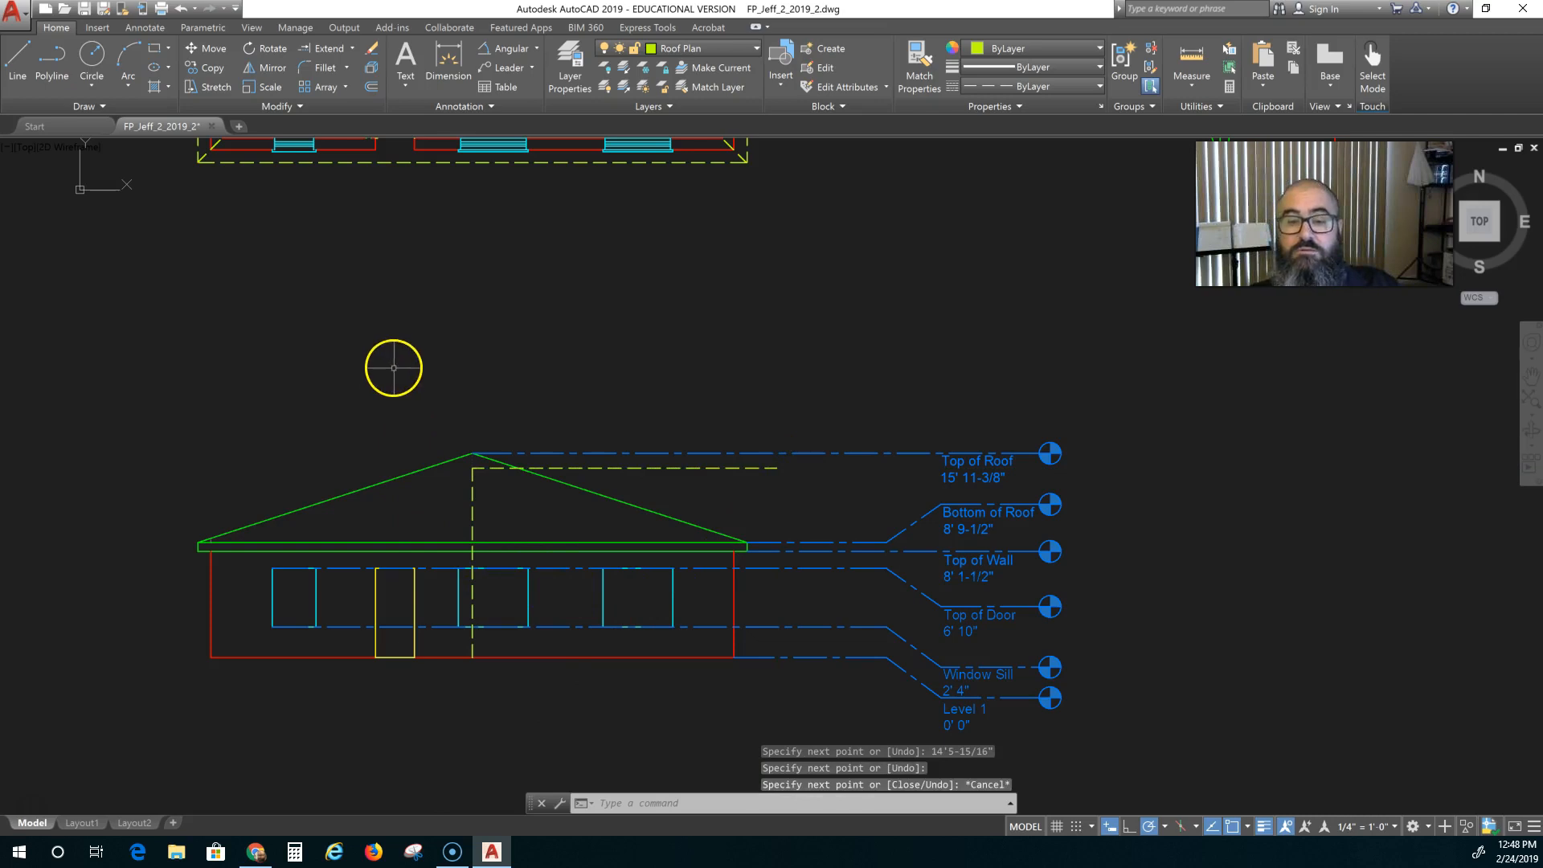
Stretch the horizontal guide line's inner end leftward past the other roof slope
{"action": "key", "text": "Escape"}
{"action": "left_click", "coordinate": [475, 463]}
{"action": "left_click", "coordinate": [471, 468]}
{"action": "left_click", "coordinate": [369, 468]}
{"action": "key", "text": "Escape"}
Trim both roof slopes above the horizontal guide line on the front elevation
{"action": "scroll", "coordinate": [530, 516], "scroll_direction": "up", "scroll_amount": 4}
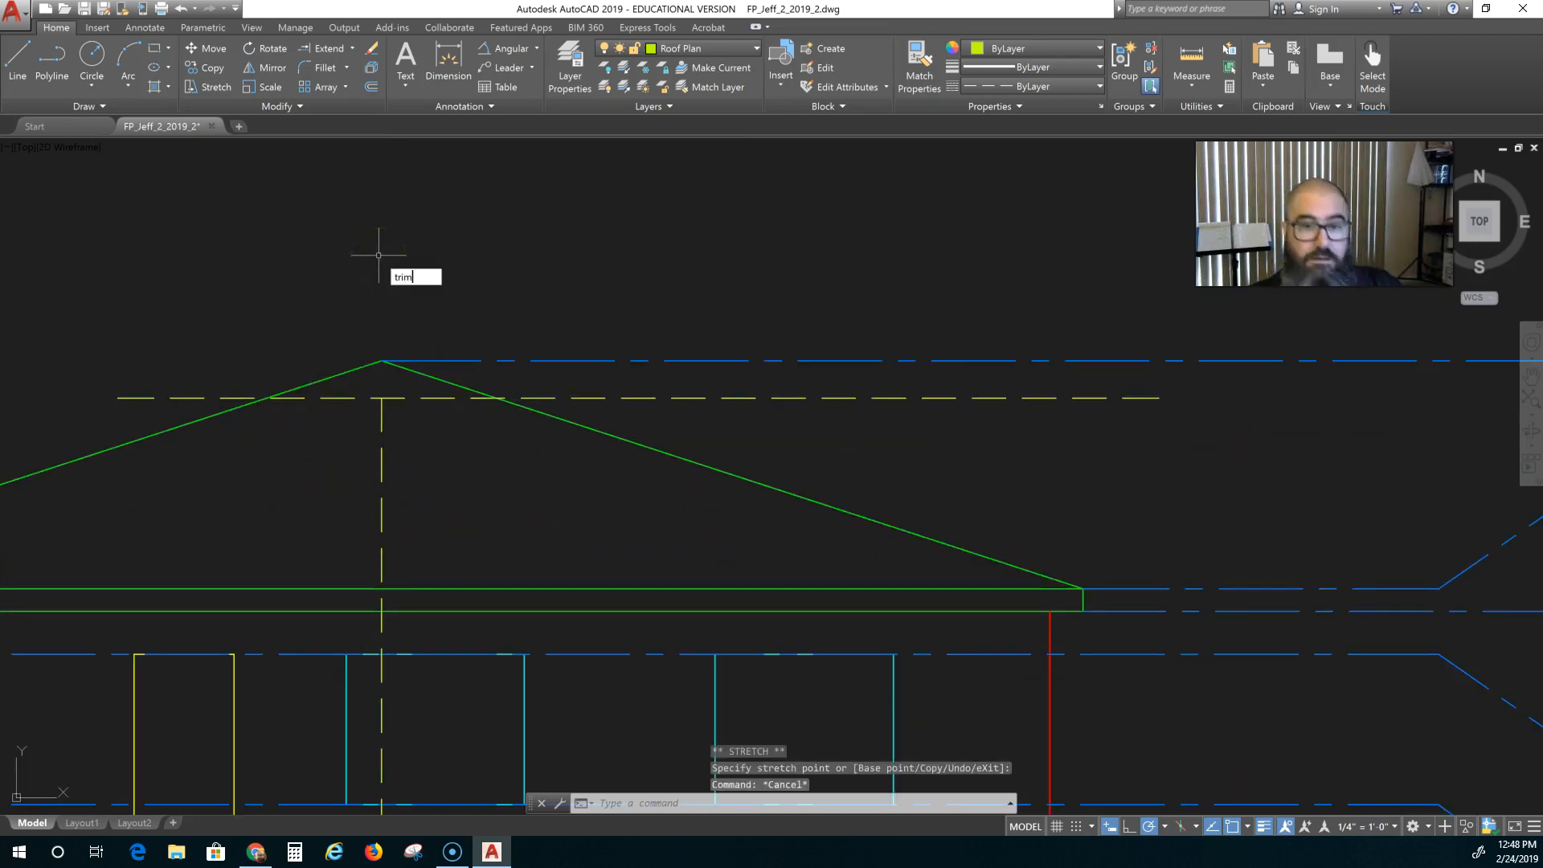
{"action": "key", "text": "Return"}
{"action": "key", "text": "Return"}
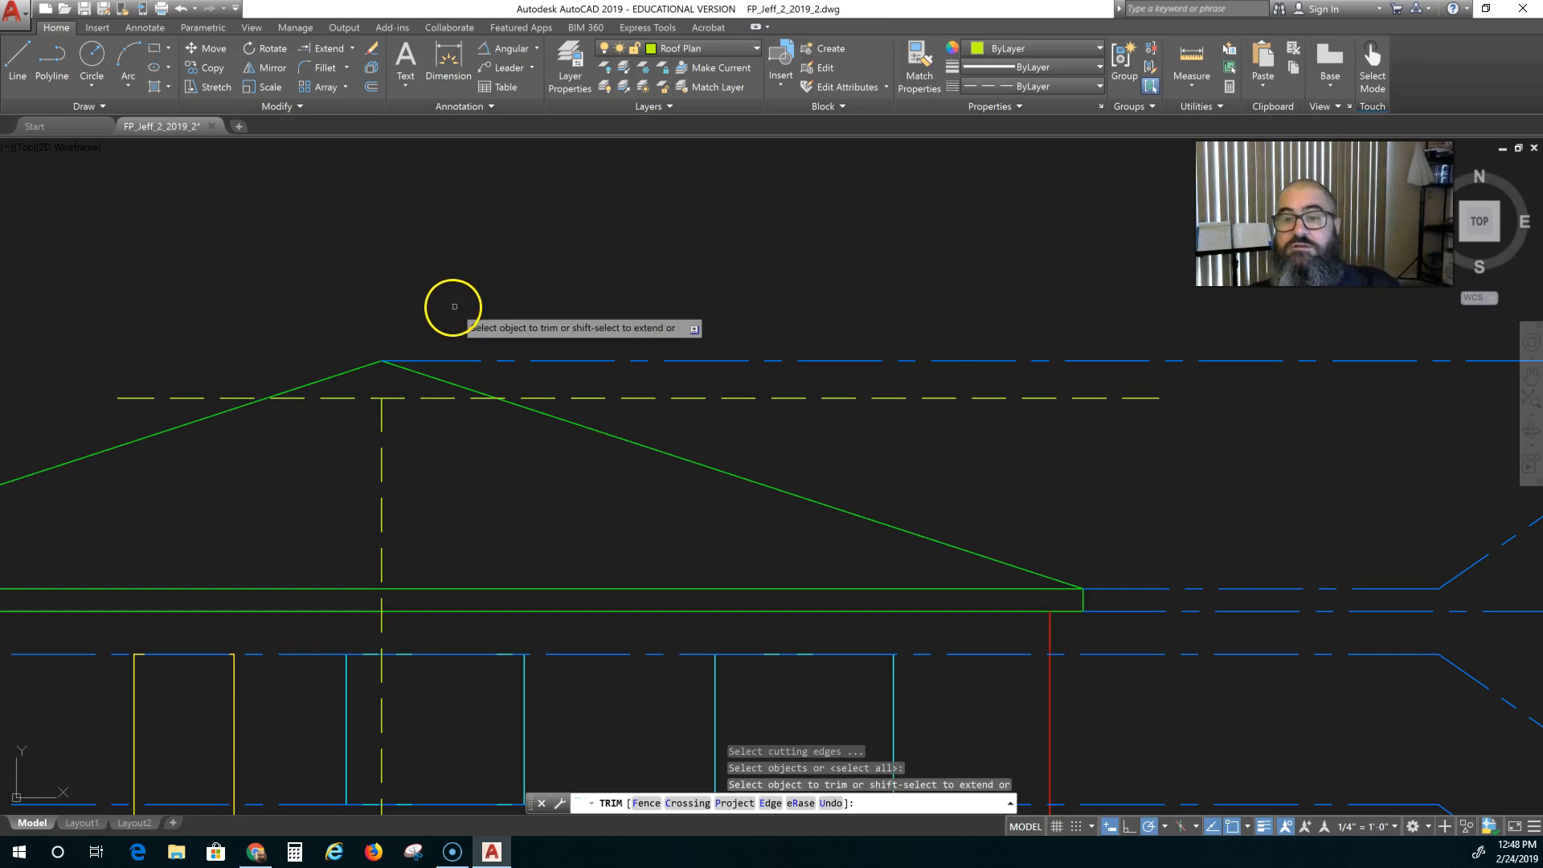
{"action": "left_click", "coordinate": [426, 375]}
{"action": "left_click", "coordinate": [366, 368]}
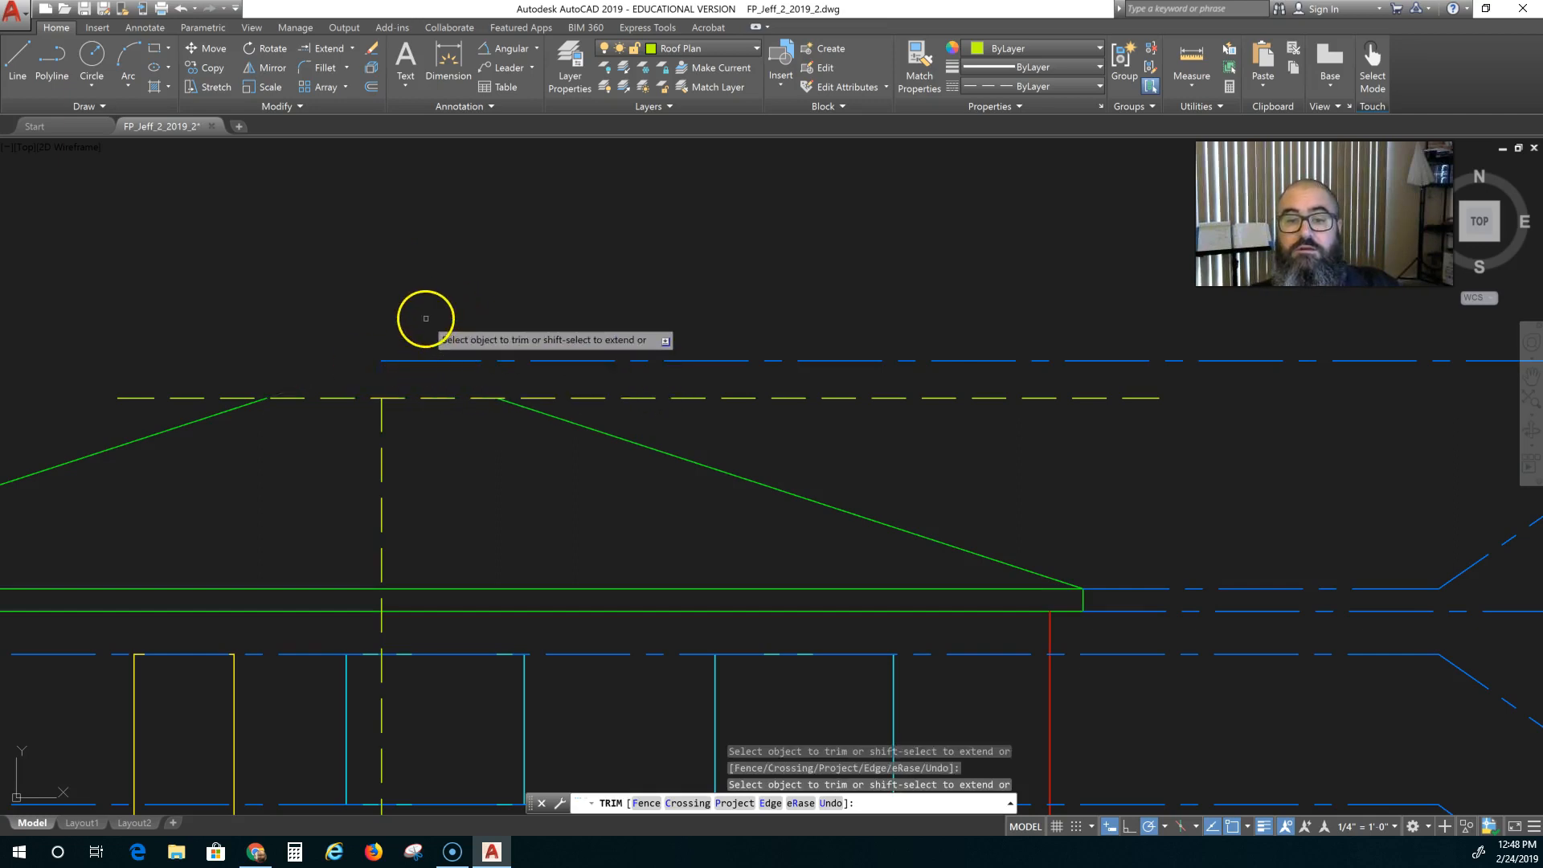
{"action": "scroll", "coordinate": [426, 319], "scroll_direction": "down", "scroll_amount": 5}
{"action": "key", "text": "Escape"}
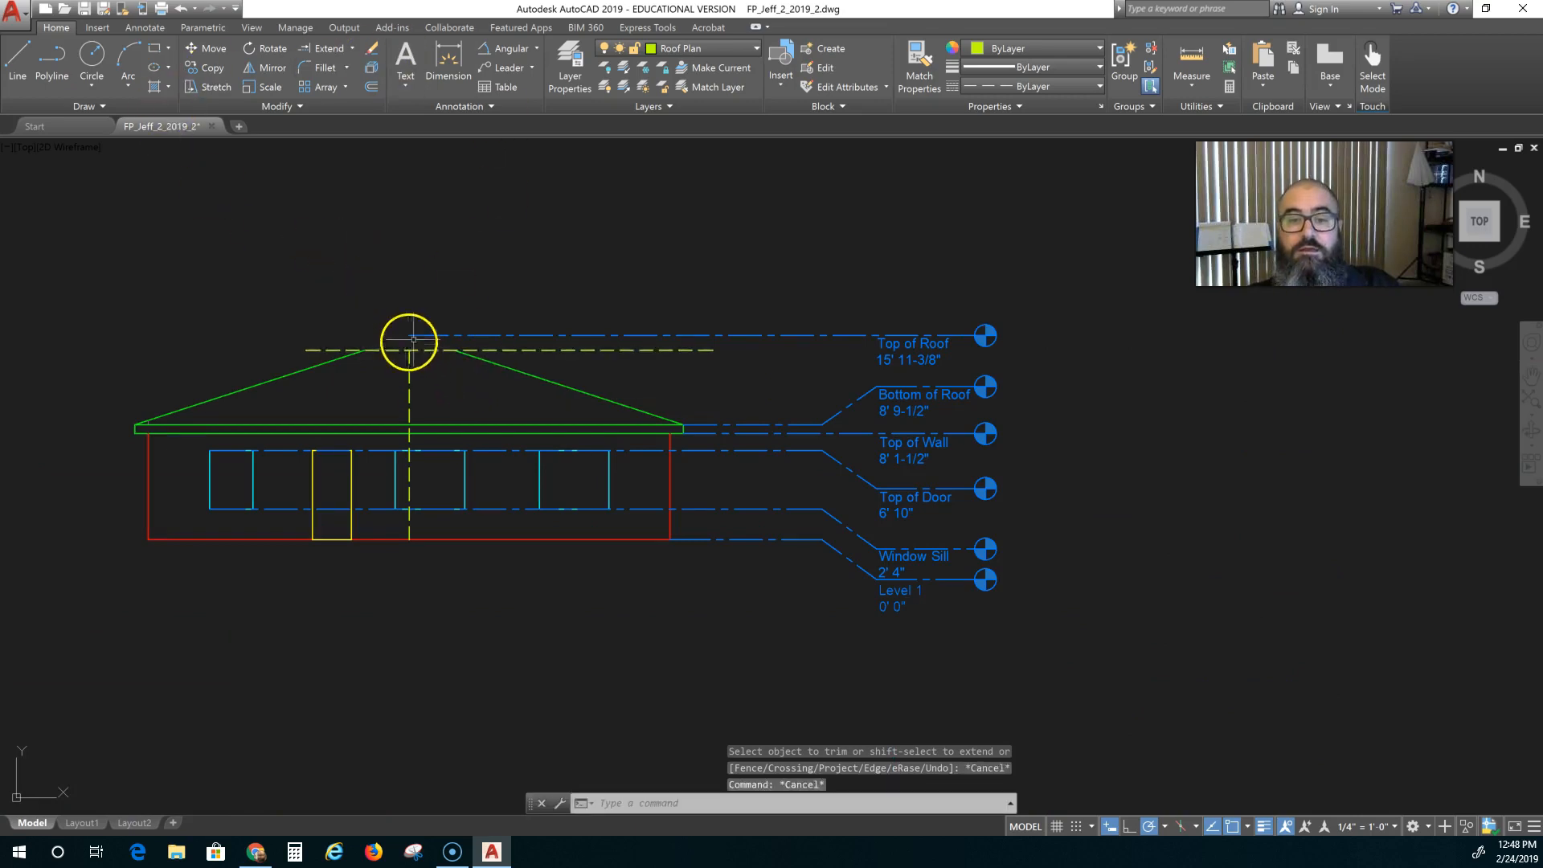
Erase the vertical and horizontal guide lines together with the old Top of Roof leader line
{"action": "left_click", "coordinate": [433, 321]}
{"action": "left_click", "coordinate": [406, 354]}
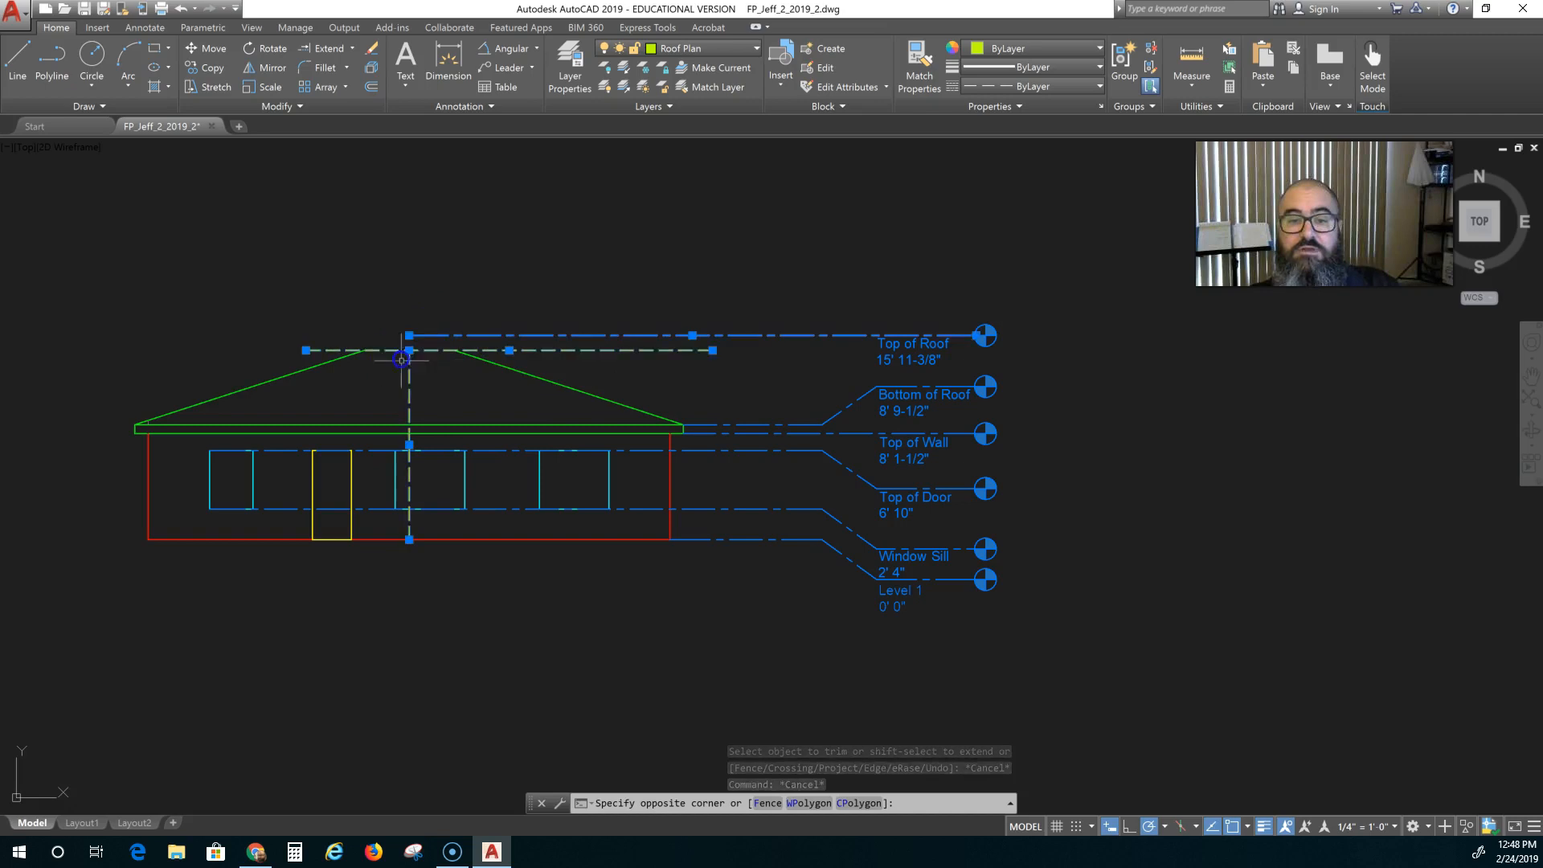
{"action": "key", "text": "Delete"}
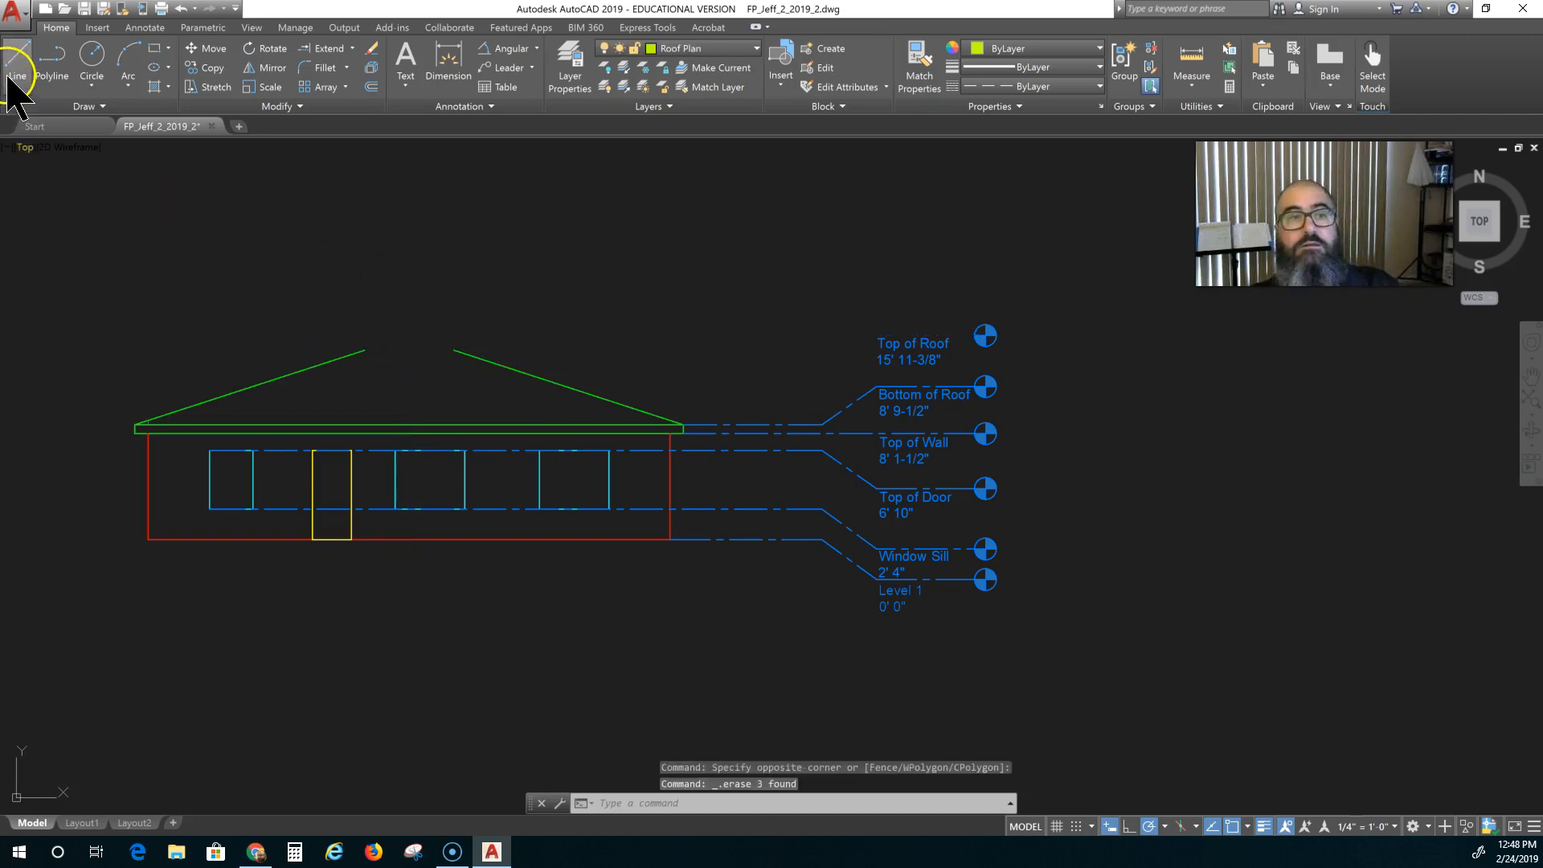
Make the roof layer current and draw the flat ridge line joining the upper ends of the front elevation's two roof slopes
{"action": "left_click", "coordinate": [665, 48]}
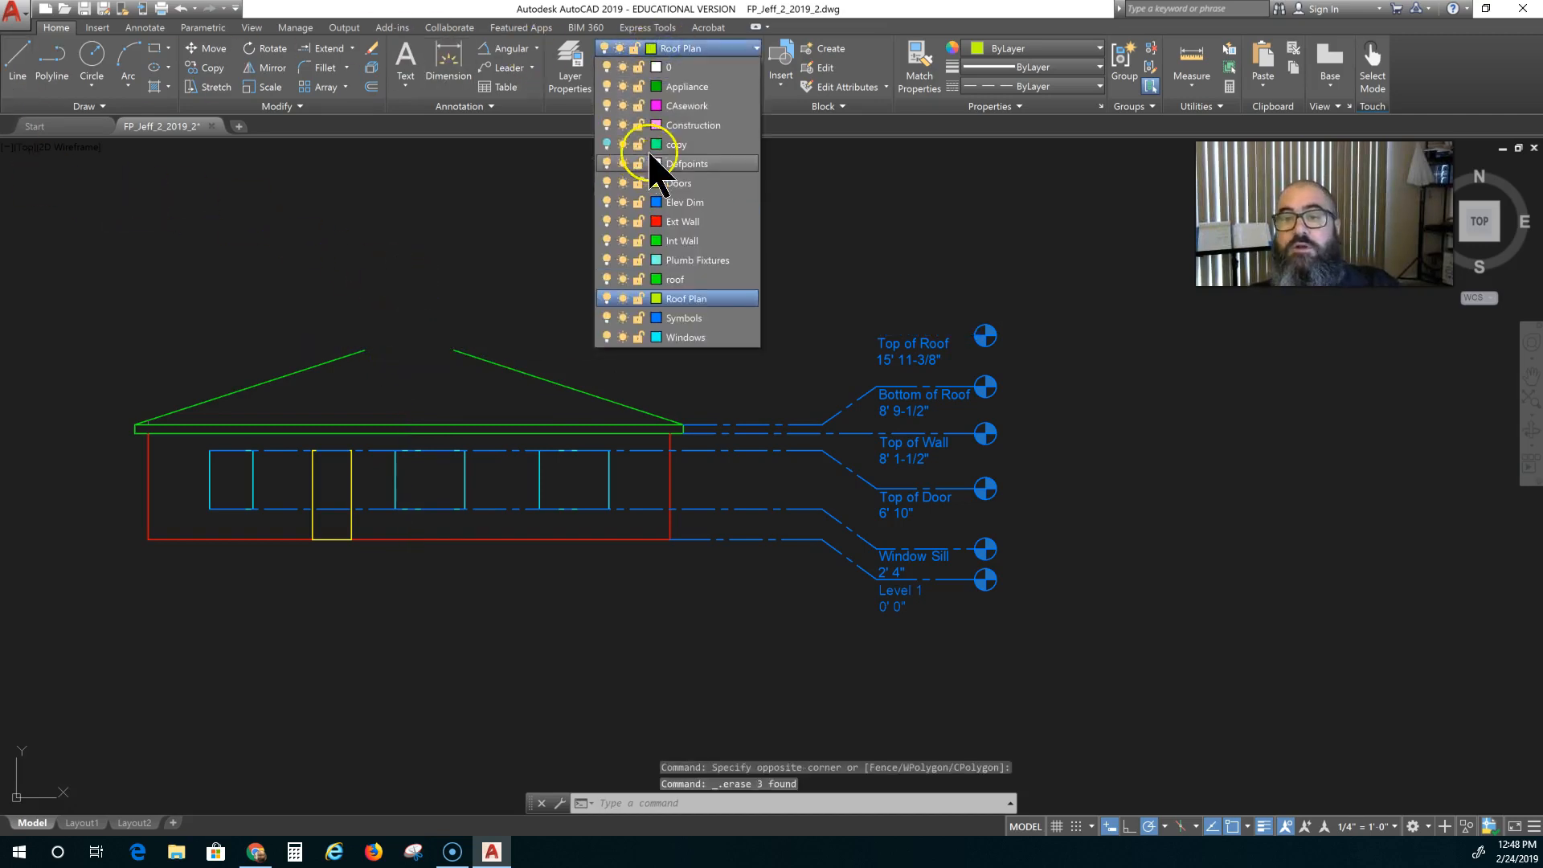
{"action": "left_click", "coordinate": [675, 279]}
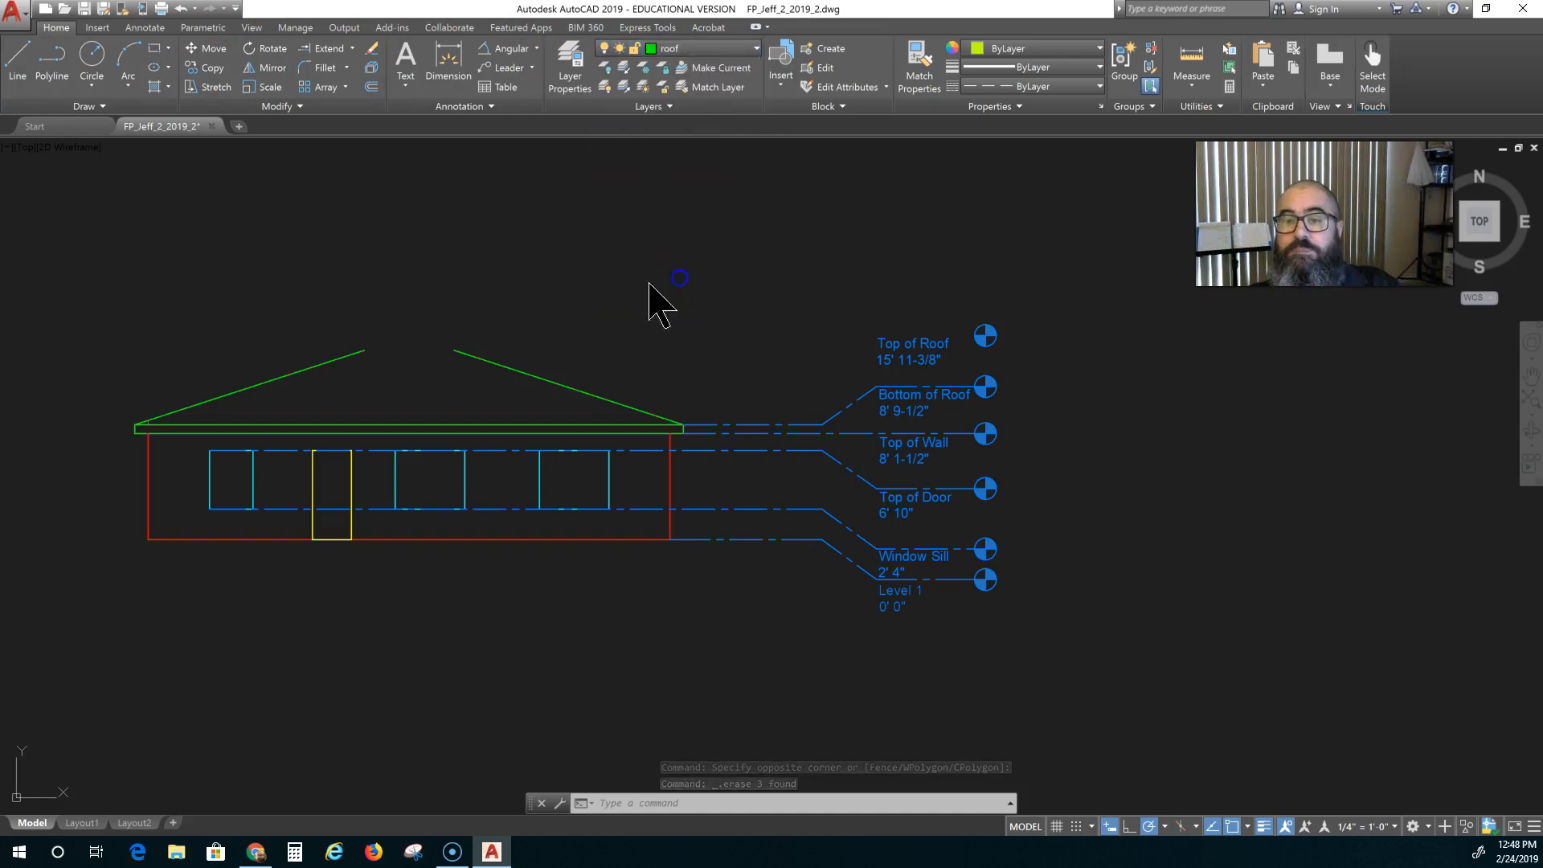
{"action": "left_click", "coordinate": [18, 56]}
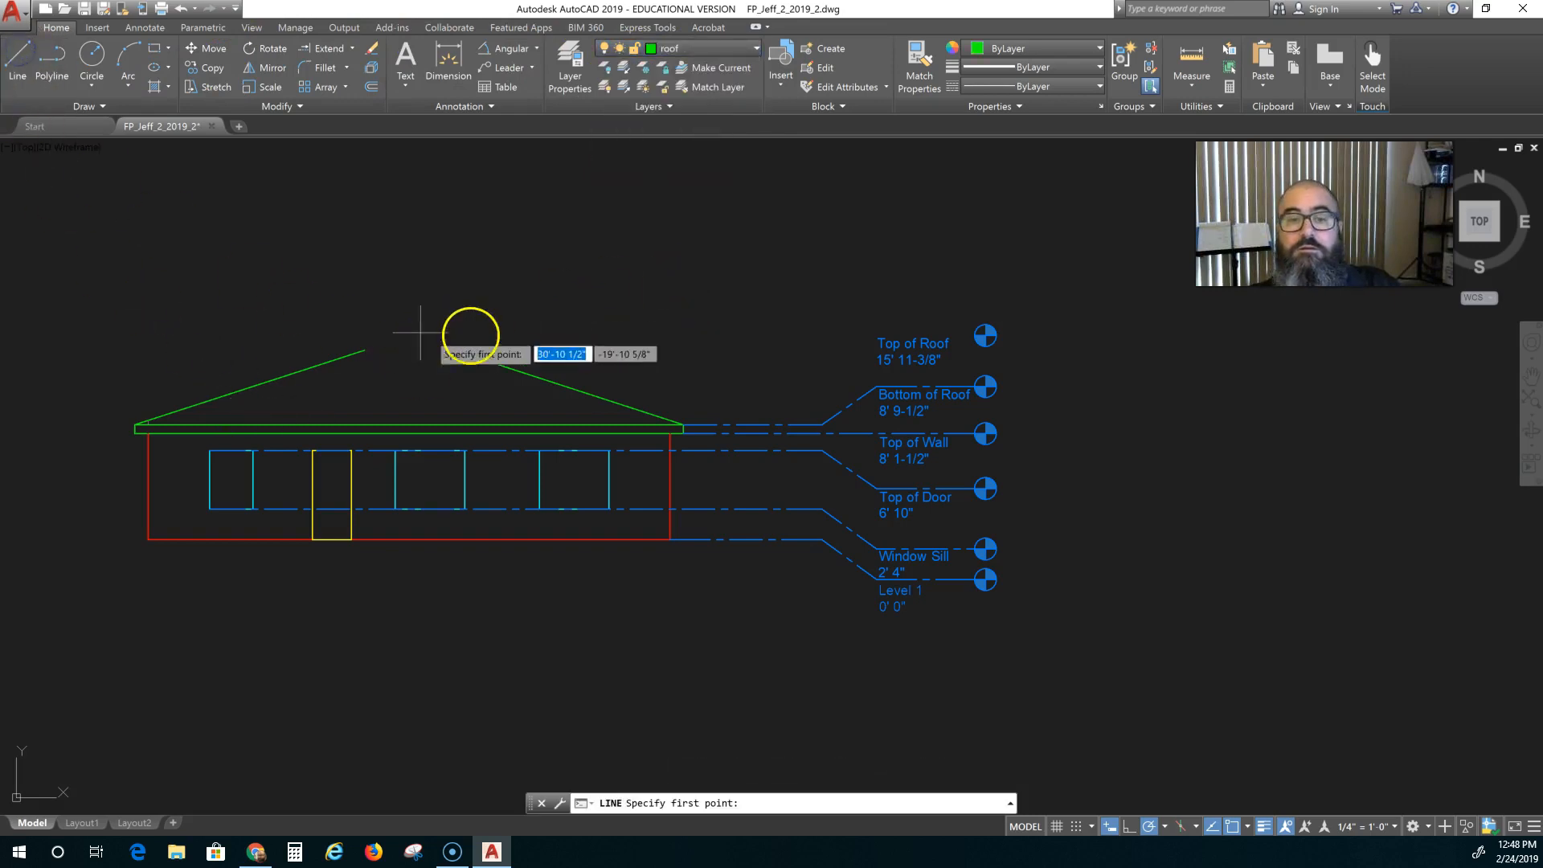
{"action": "left_click", "coordinate": [454, 350]}
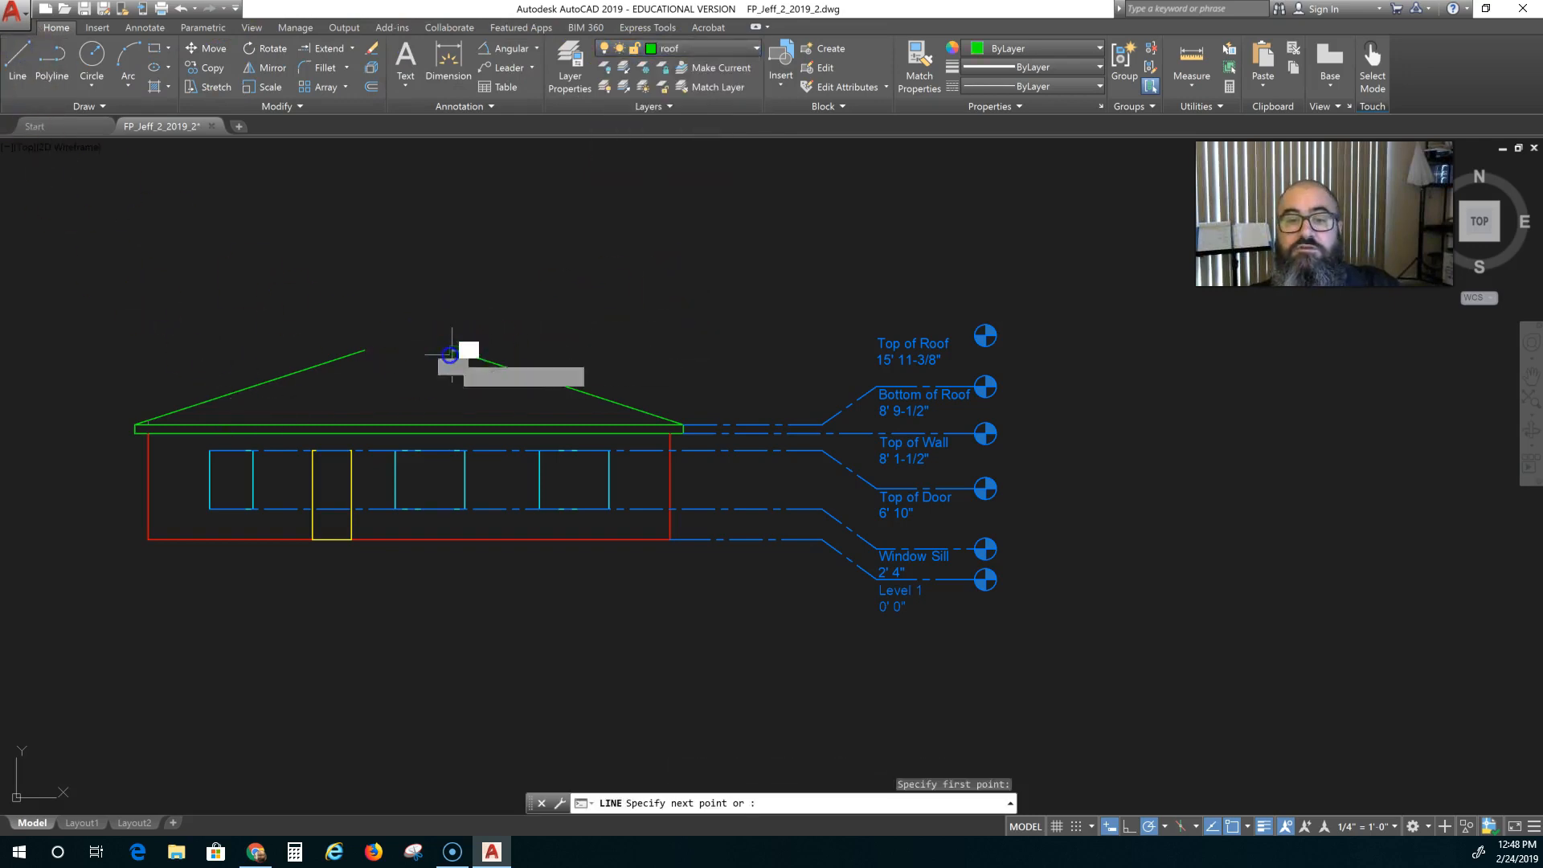
{"action": "left_click", "coordinate": [362, 350]}
{"action": "key", "text": "Escape"}
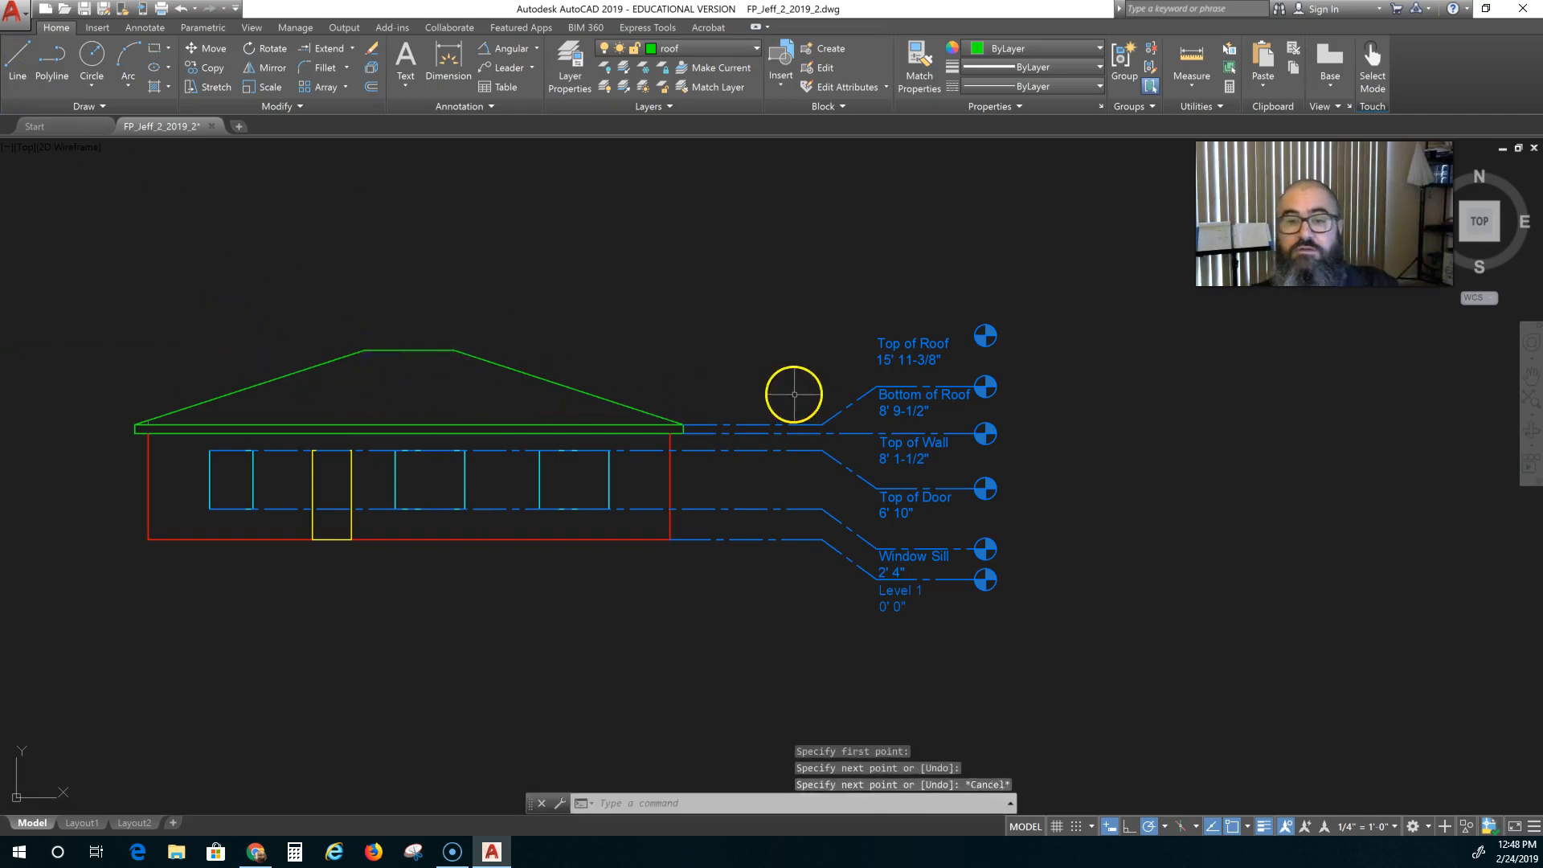
Erase the Top of Roof label and its level marker beside the front elevation
{"action": "scroll", "coordinate": [666, 308], "scroll_direction": "down", "scroll_amount": 2}
{"action": "mouse_move", "coordinate": [621, 496]}
{"action": "middle_mouse_down"}
{"action": "mouse_move", "coordinate": [603, 520]}
{"action": "mouse_move", "coordinate": [621, 570]}
{"action": "middle_mouse_up"}
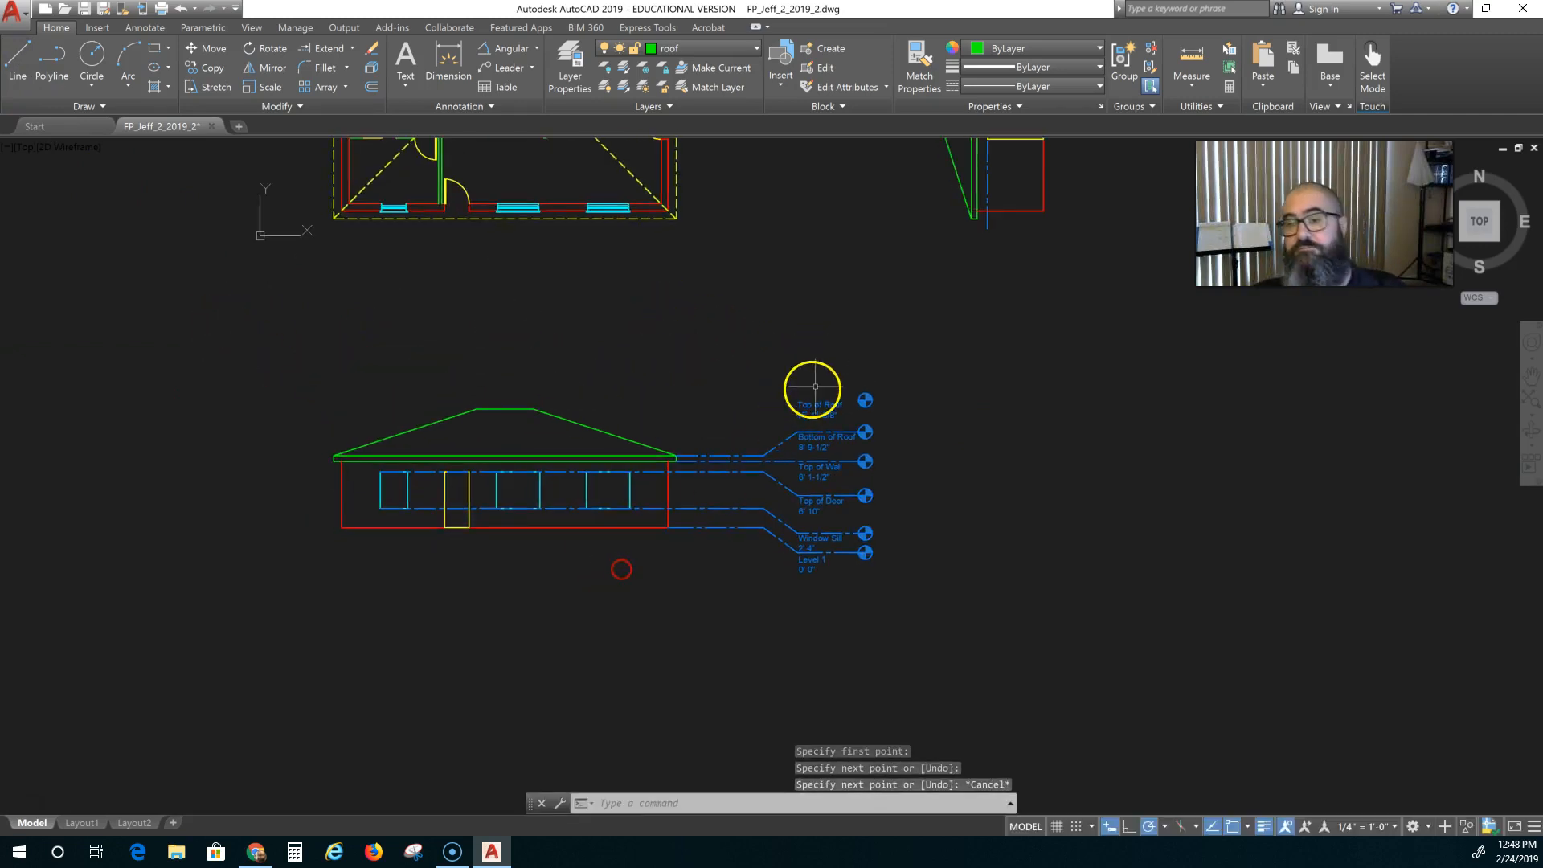
{"action": "left_click", "coordinate": [880, 381]}
{"action": "left_click", "coordinate": [780, 416]}
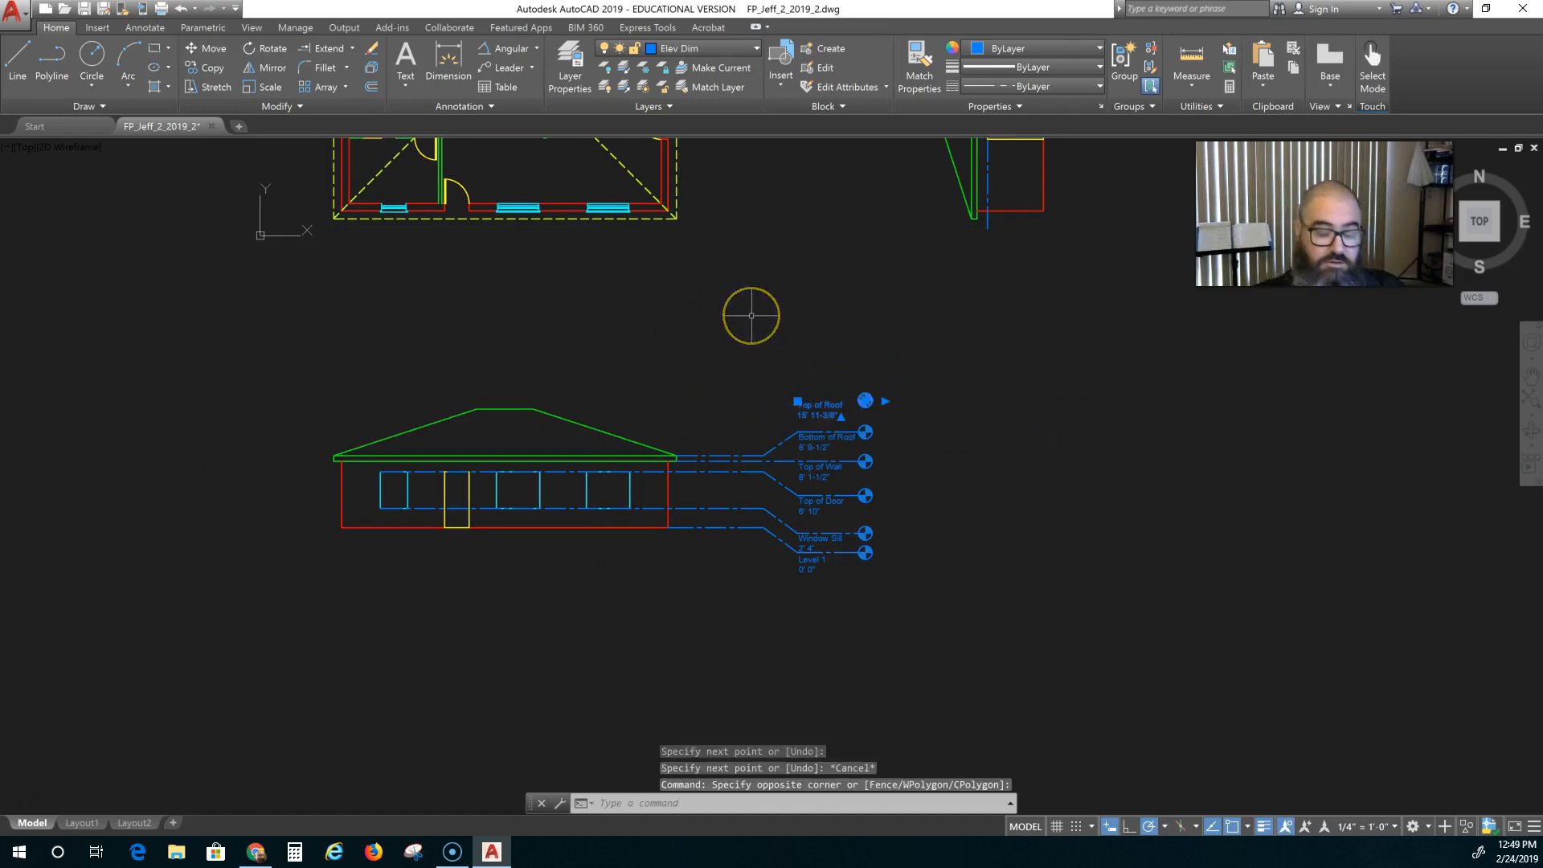
{"action": "key", "text": "Delete"}
Examine the hip roof plan over the floor plan and compare it with the surrounding elevations
{"action": "scroll", "coordinate": [707, 361], "scroll_direction": "down", "scroll_amount": 5}
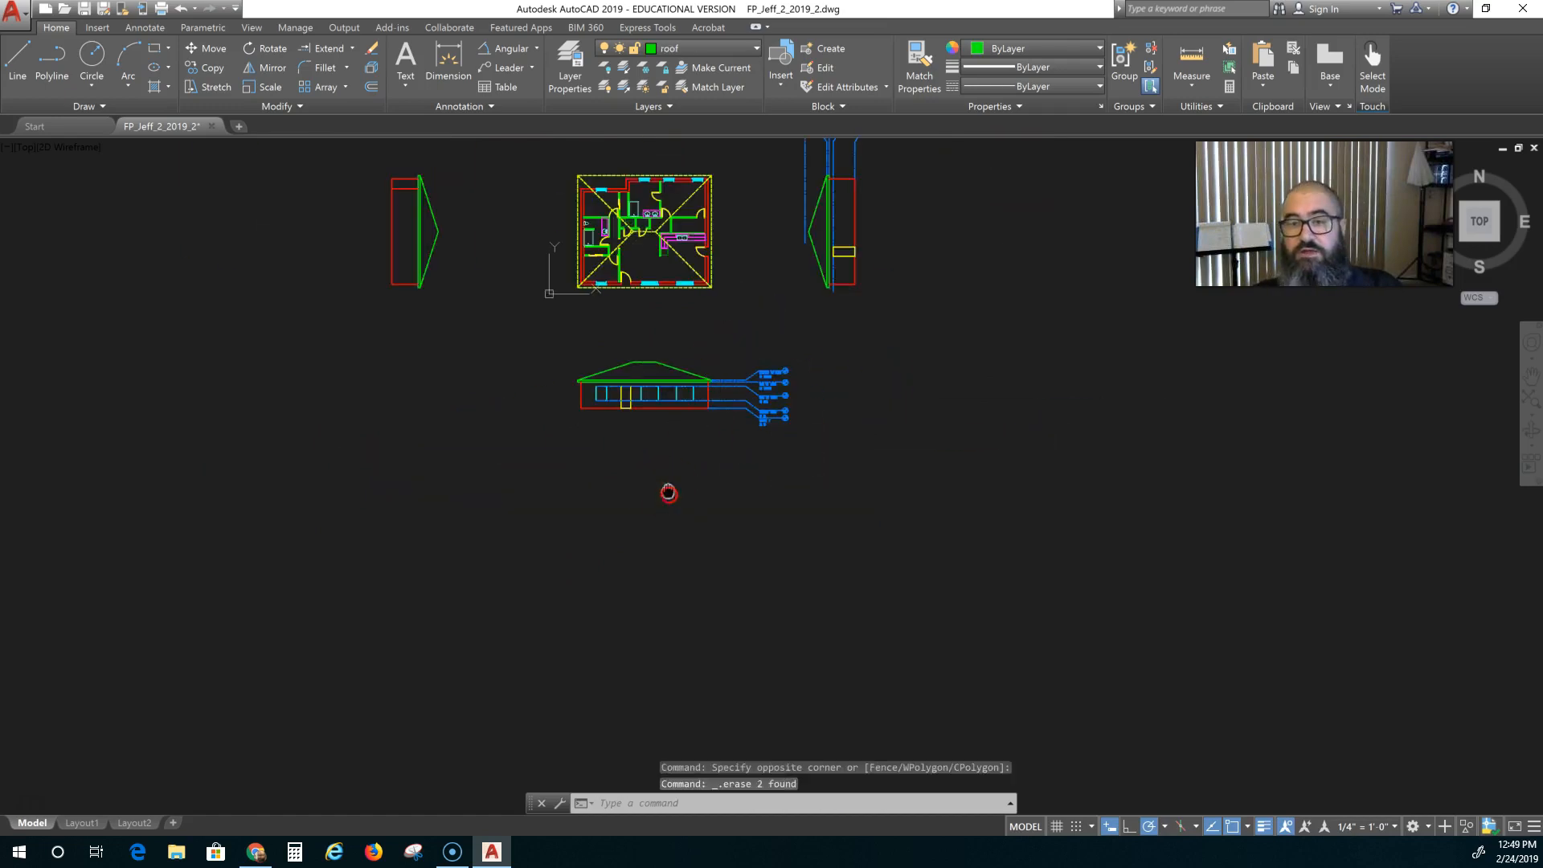
{"action": "middle_click_drag", "start_coordinate": [668, 493], "coordinate": [715, 621]}
{"action": "scroll", "coordinate": [616, 458], "scroll_direction": "up", "scroll_amount": 2}
{"action": "mouse_move", "coordinate": [615, 457]}
{"action": "middle_mouse_down"}
{"action": "mouse_move", "coordinate": [619, 536]}
{"action": "mouse_move", "coordinate": [711, 519]}
{"action": "middle_mouse_up"}
{"action": "scroll", "coordinate": [619, 535], "scroll_direction": "down", "scroll_amount": 2}
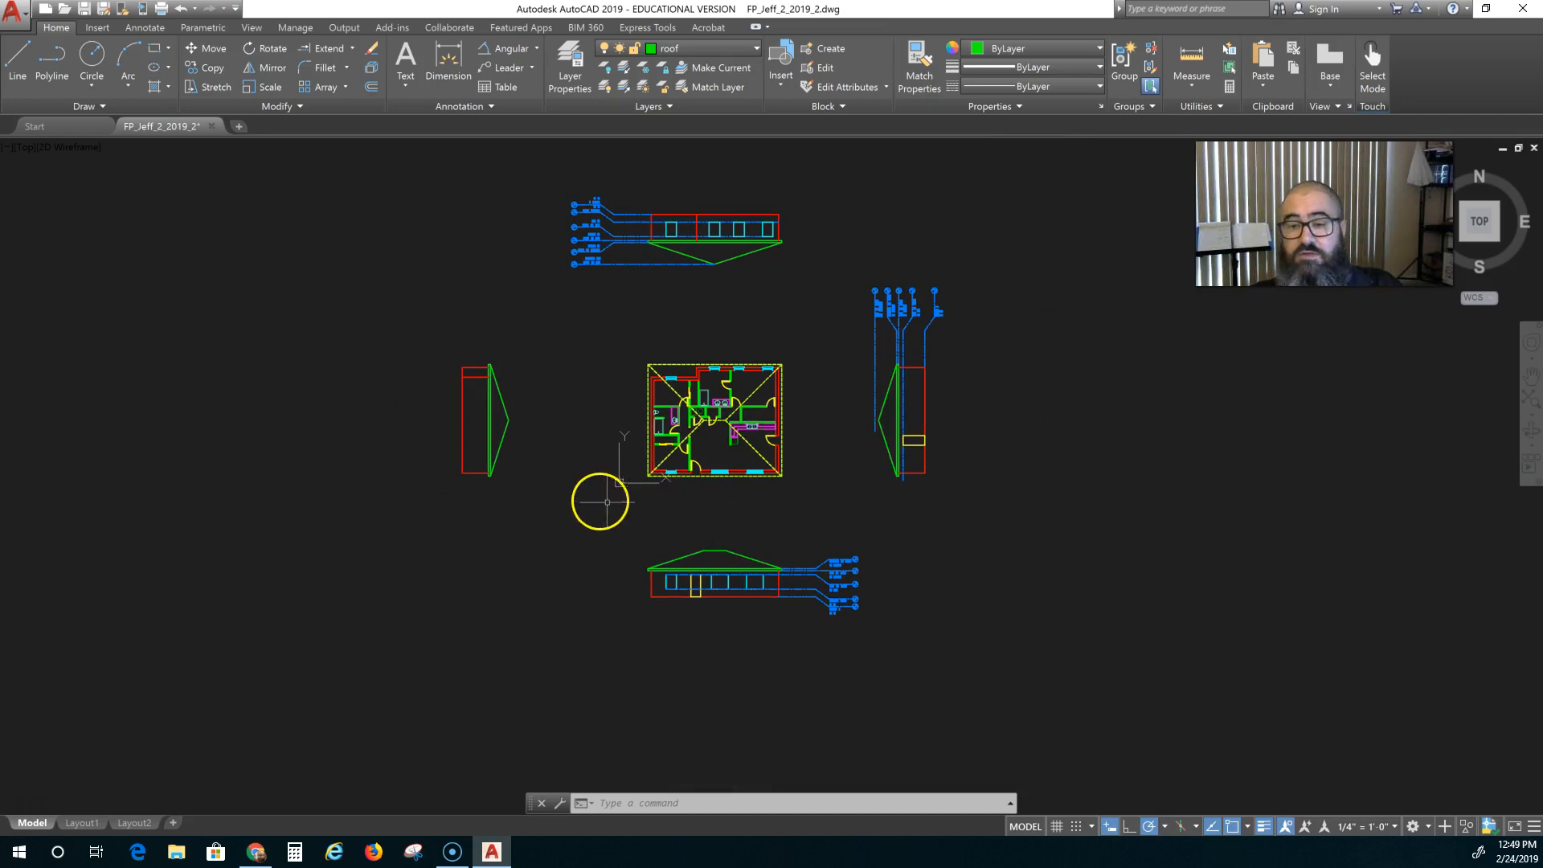
{"action": "scroll", "coordinate": [720, 476], "scroll_direction": "up", "scroll_amount": 2}
{"action": "scroll", "coordinate": [647, 293], "scroll_direction": "up", "scroll_amount": 4}
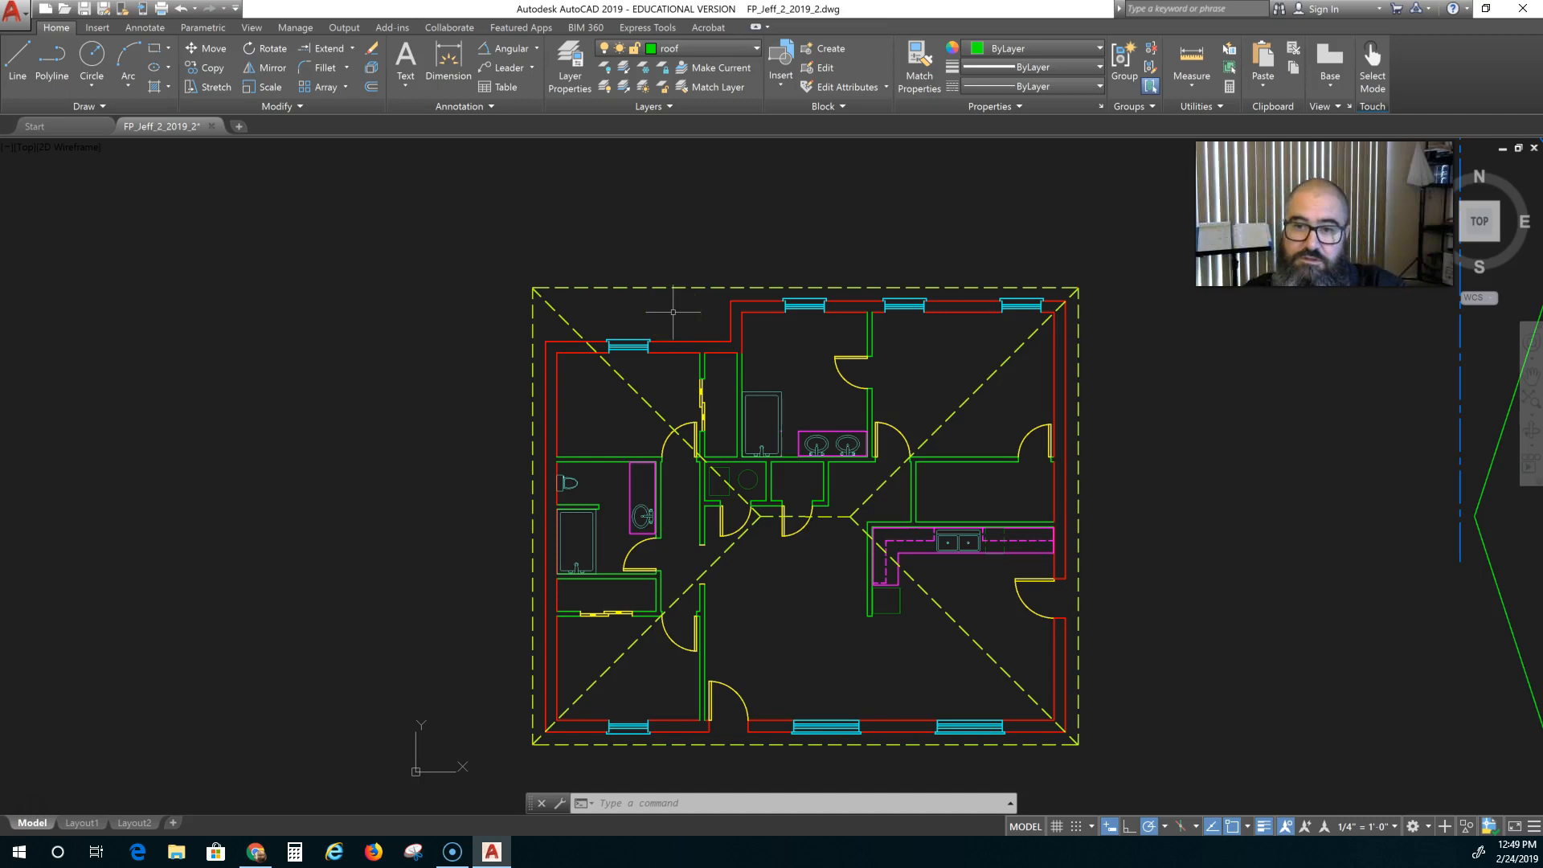
{"action": "scroll", "coordinate": [673, 312], "scroll_direction": "down", "scroll_amount": 4}
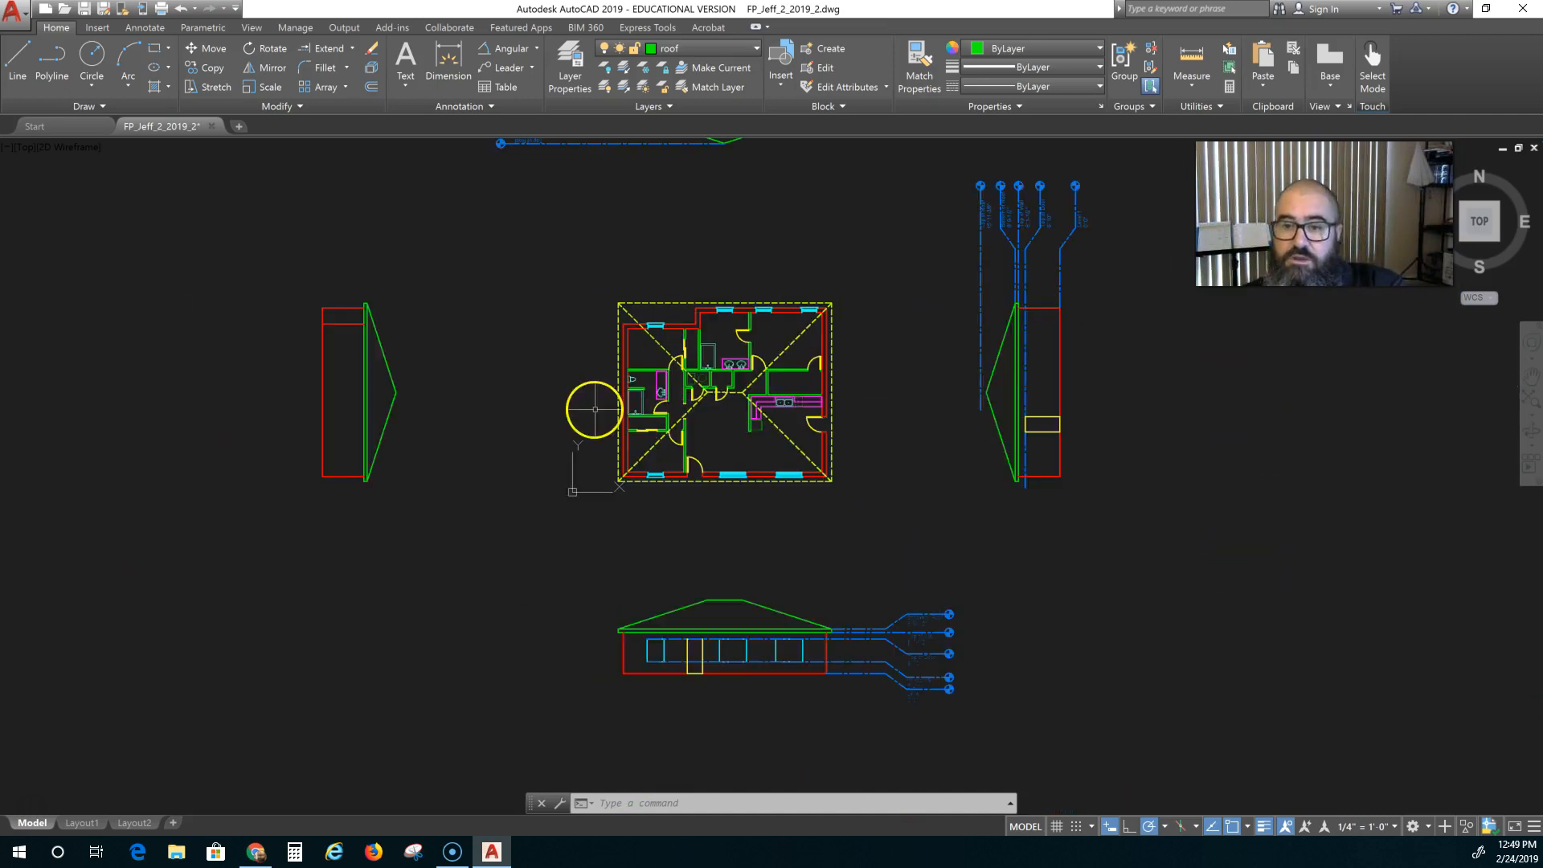